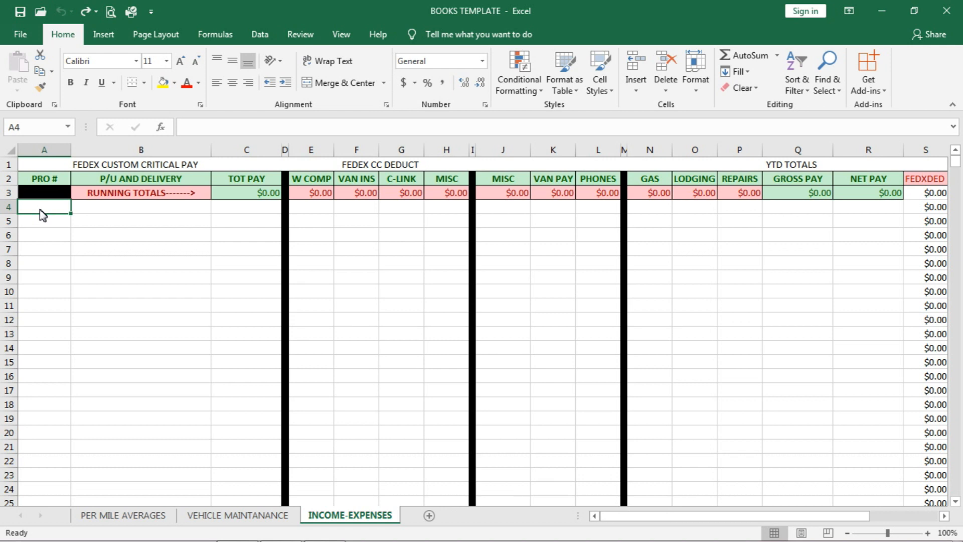
Step: Examine the section titles, column headings and running totals in rows 1 to 3 of the INCOME-EXPENSES sheet
{"action": "left_click", "coordinate": [46, 222]}
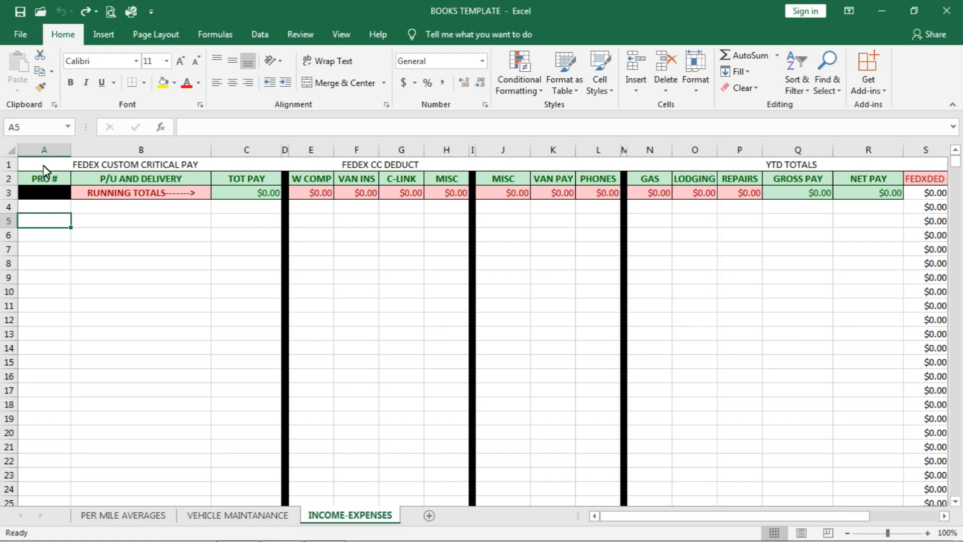
{"action": "left_click", "coordinate": [7, 166]}
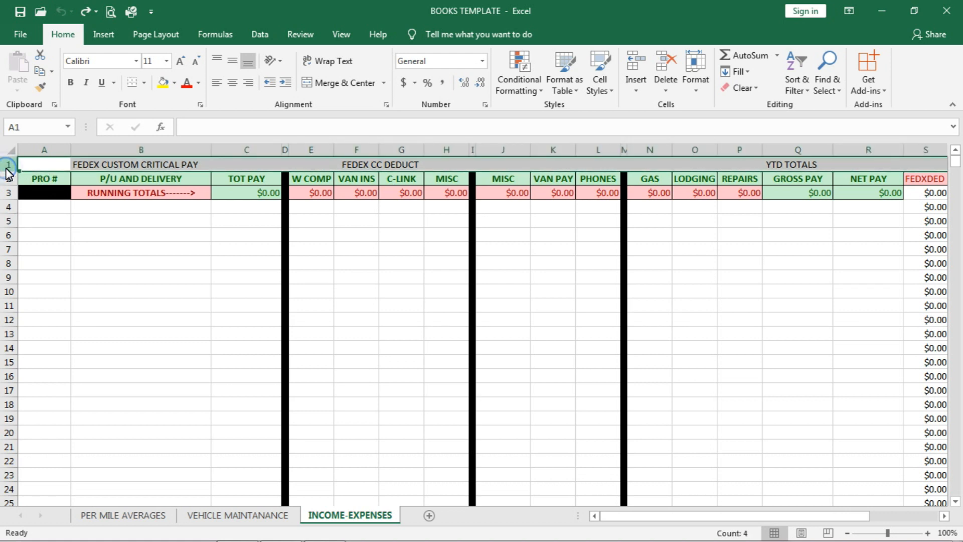
{"action": "left_click", "coordinate": [9, 207]}
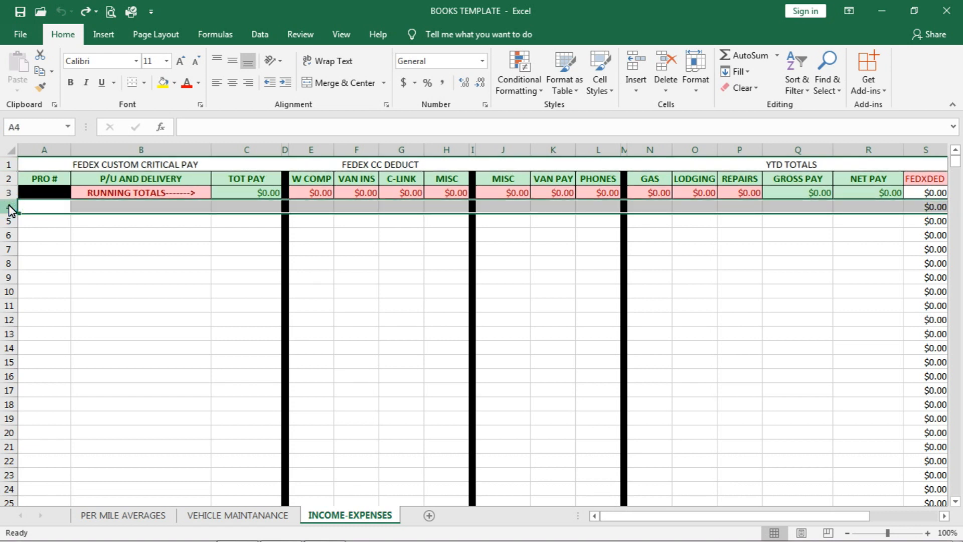
{"action": "left_click", "coordinate": [10, 165]}
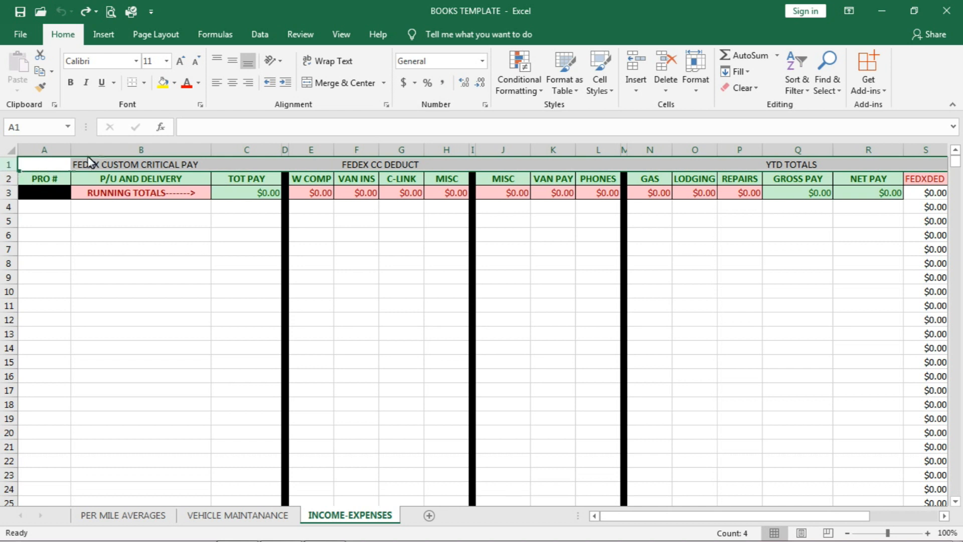
{"action": "key", "text": "ctrl+Right"}
{"action": "key", "text": "Left"}
{"action": "key", "text": "Left"}
{"action": "key", "text": "Left"}
{"action": "key", "text": "Left"}
{"action": "key", "text": "Left"}
{"action": "key", "text": "Left"}
{"action": "key", "text": "Left"}
{"action": "key", "text": "Left"}
{"action": "key", "text": "Left"}
{"action": "key", "text": "Left"}
{"action": "key", "text": "Left"}
{"action": "key", "text": "Left"}
{"action": "key", "text": "Left"}
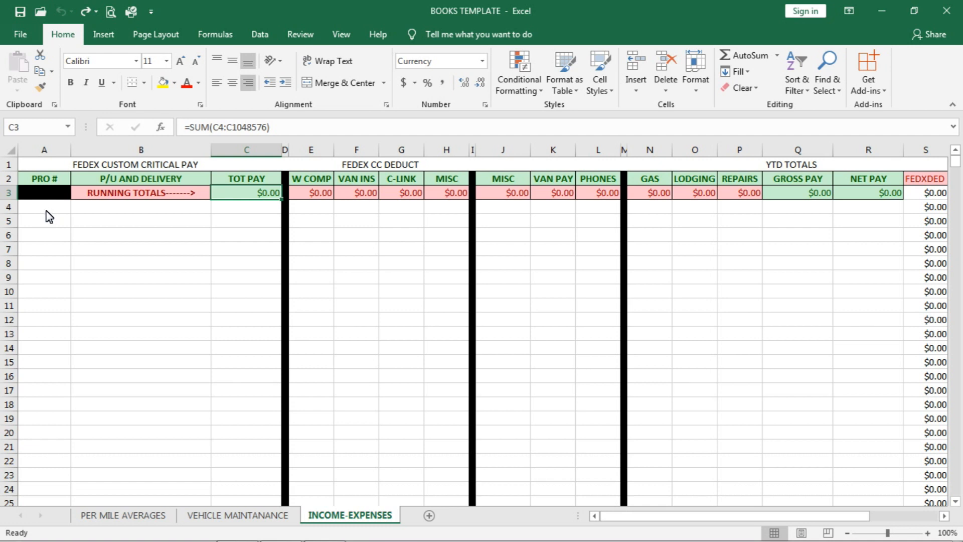
{"action": "left_click", "coordinate": [9, 179]}
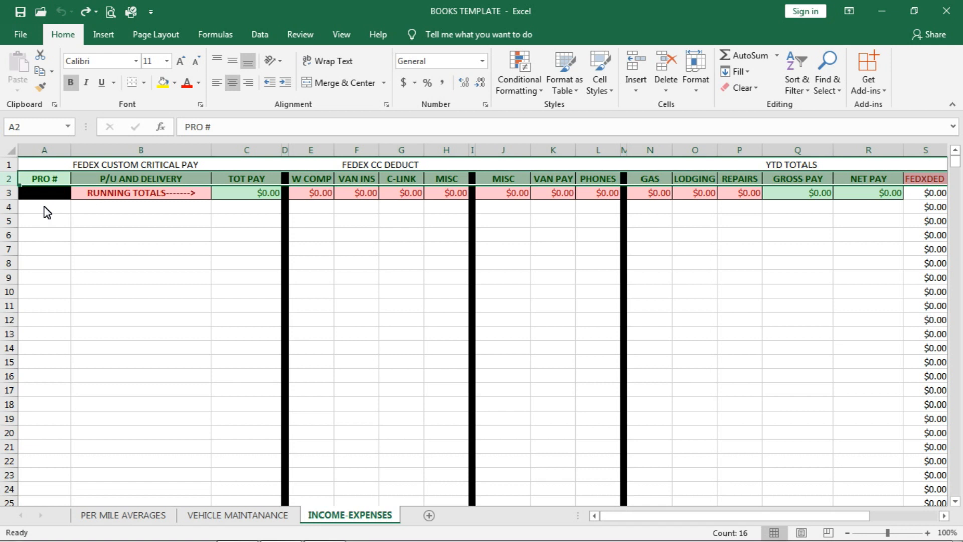
{"action": "left_click", "coordinate": [8, 196]}
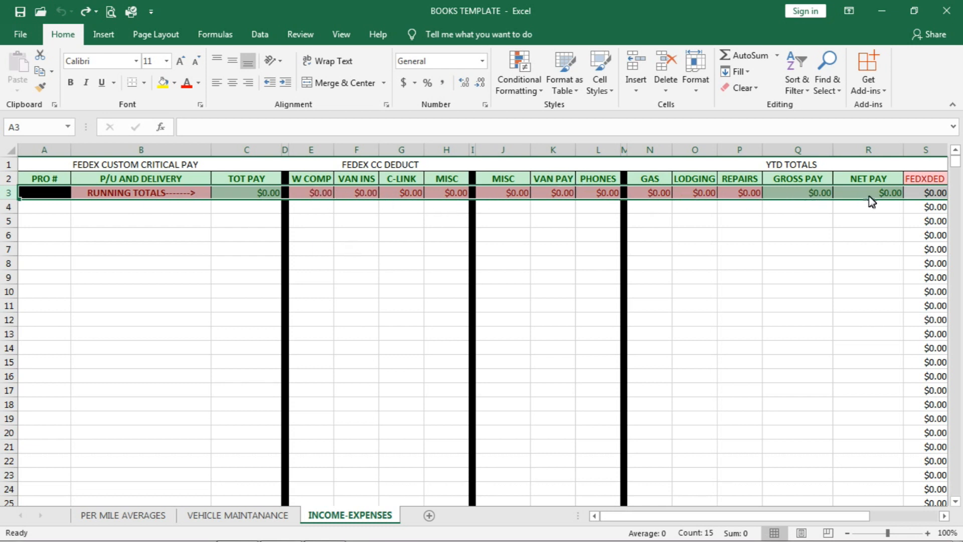
Step: Examine the formulas behind the TOT PAY, GROSS PAY and NET PAY running totals in row 3
{"action": "left_click", "coordinate": [223, 233]}
{"action": "left_click", "coordinate": [255, 193]}
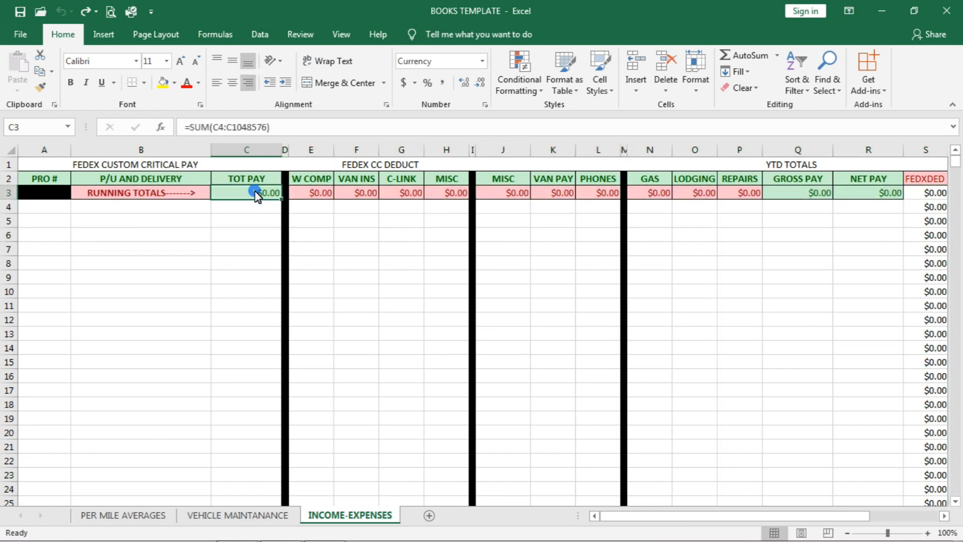
{"action": "left_click", "coordinate": [821, 199]}
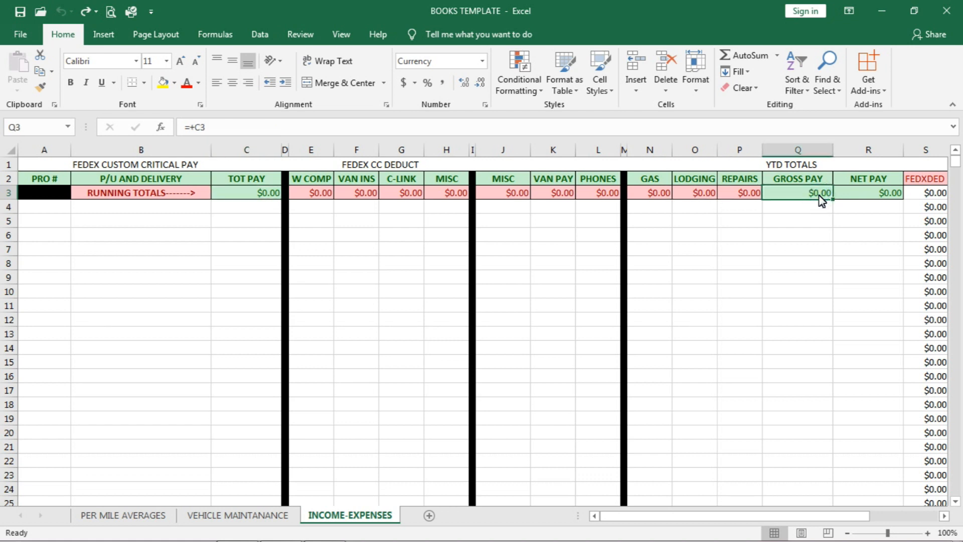
{"action": "left_click", "coordinate": [212, 127]}
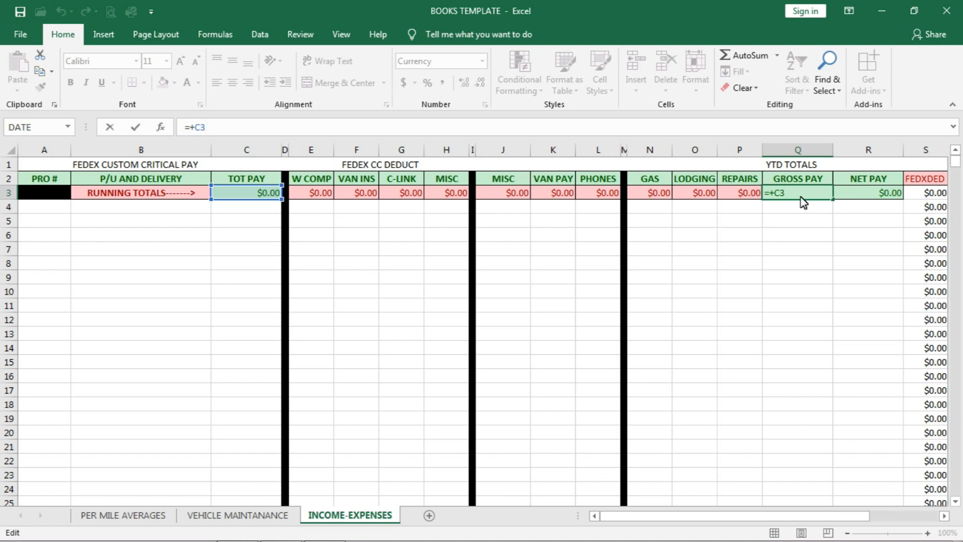
{"action": "left_click", "coordinate": [784, 223]}
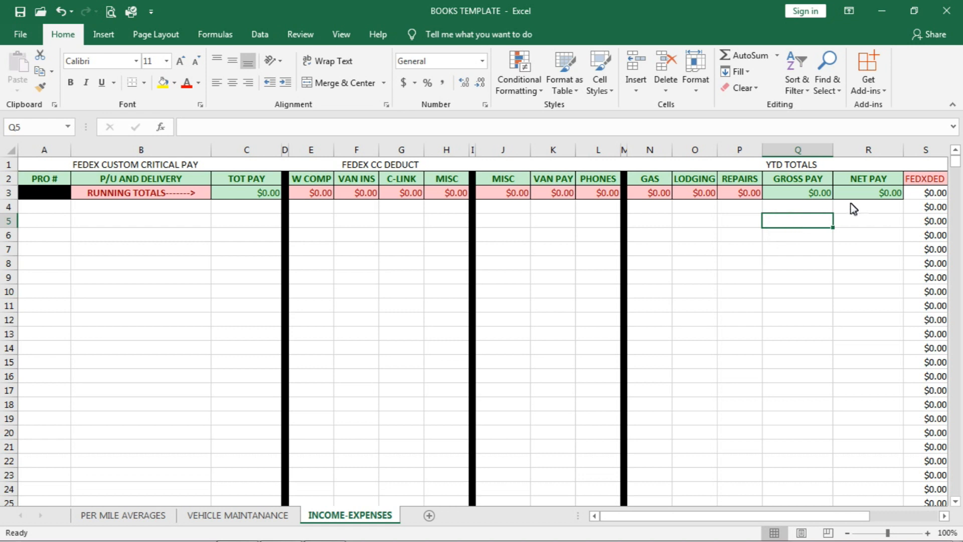
{"action": "double_click", "coordinate": [875, 195]}
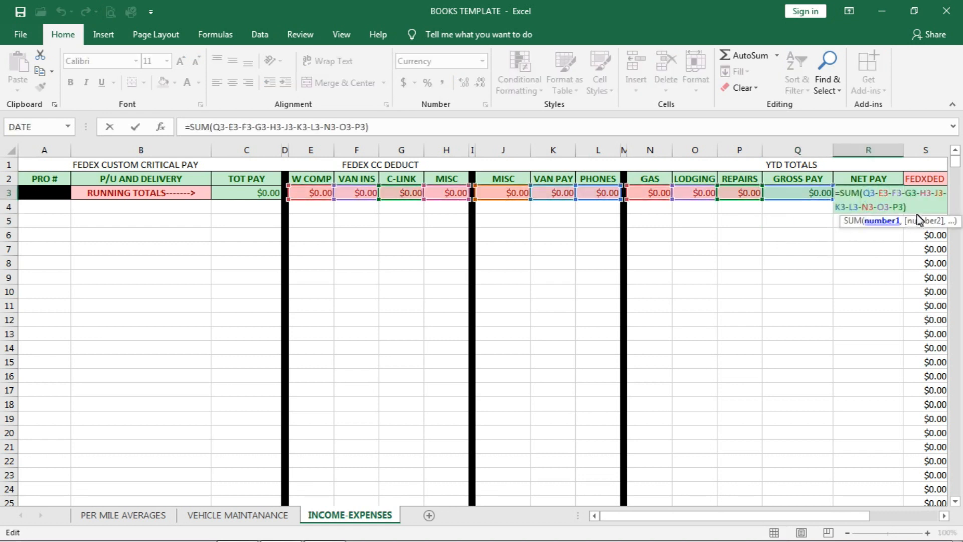
{"action": "left_click", "coordinate": [876, 194]}
{"action": "left_click", "coordinate": [786, 272]}
{"action": "double_click", "coordinate": [803, 194]}
{"action": "left_click", "coordinate": [849, 195]}
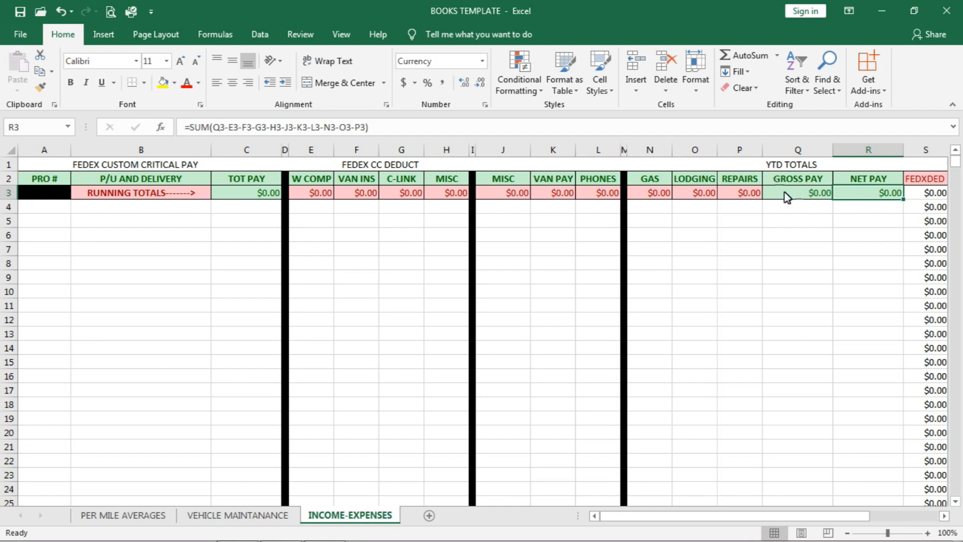
{"action": "left_click", "coordinate": [810, 196]}
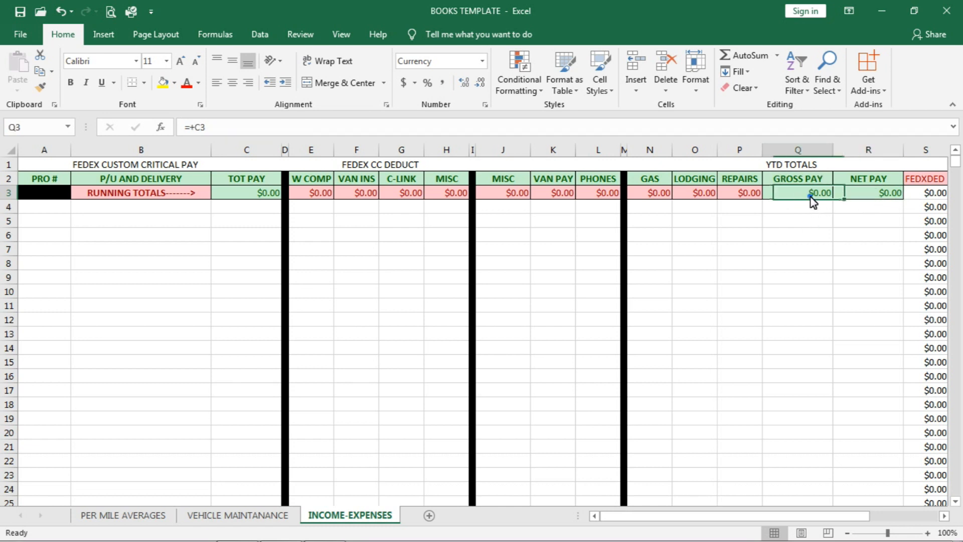
{"action": "left_click", "coordinate": [860, 199]}
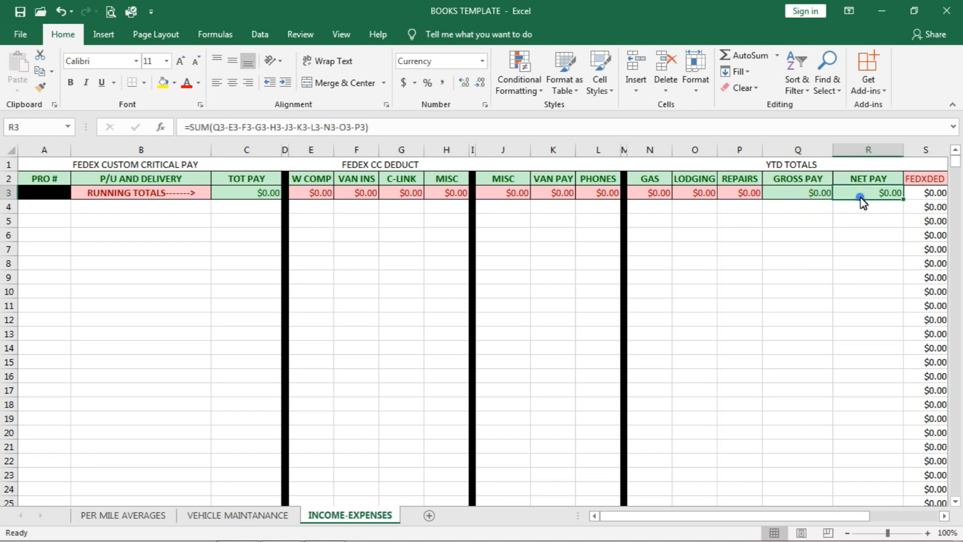
{"action": "left_click", "coordinate": [794, 199]}
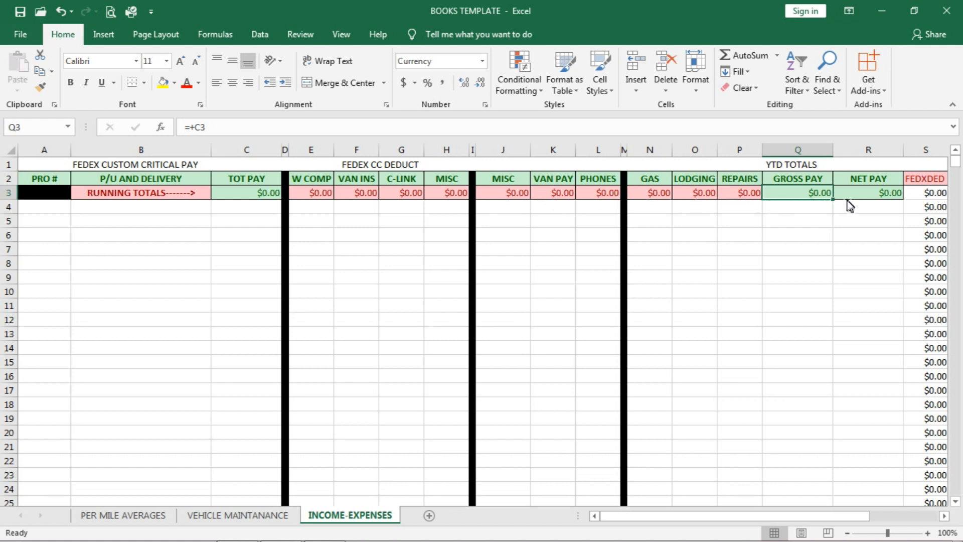
{"action": "left_click", "coordinate": [870, 198]}
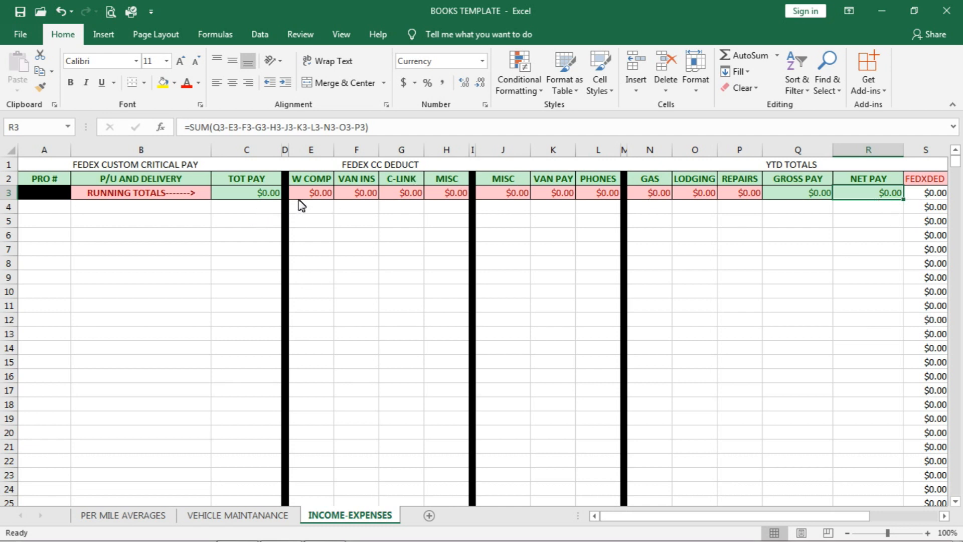
{"action": "left_click", "coordinate": [189, 221]}
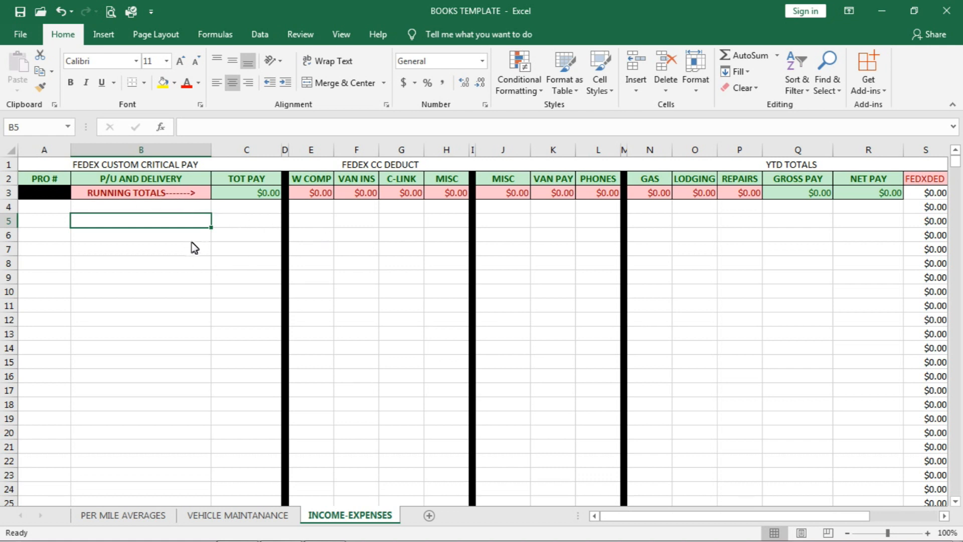
{"action": "left_click", "coordinate": [255, 212]}
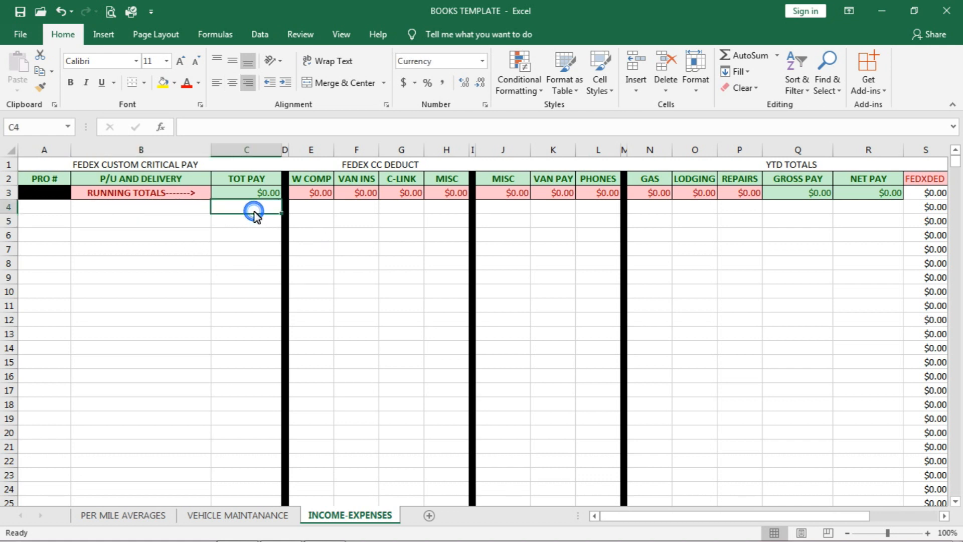
{"action": "left_click", "coordinate": [43, 195]}
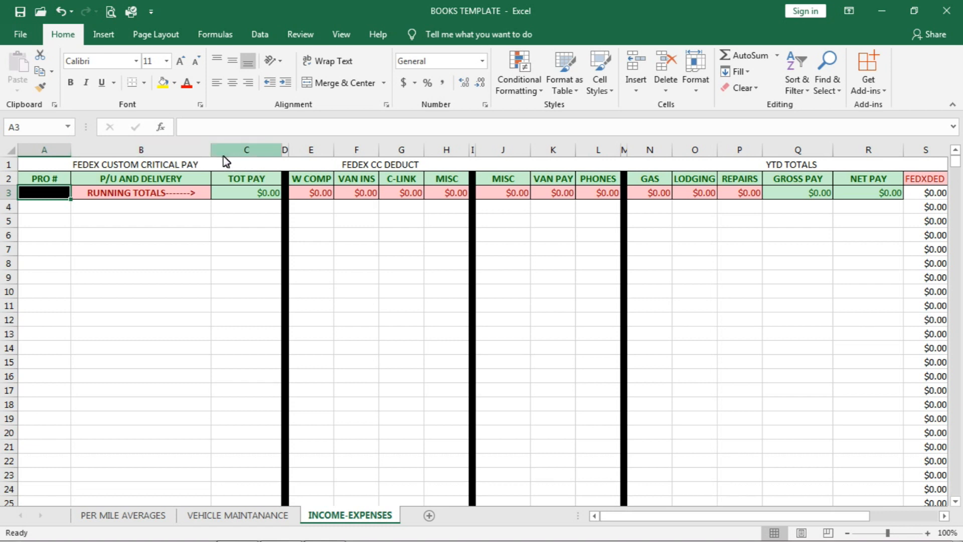
Step: Try out wider widths for the P/U AND DELIVERY and W COMP columns, undoing each change
{"action": "left_click", "coordinate": [212, 151]}
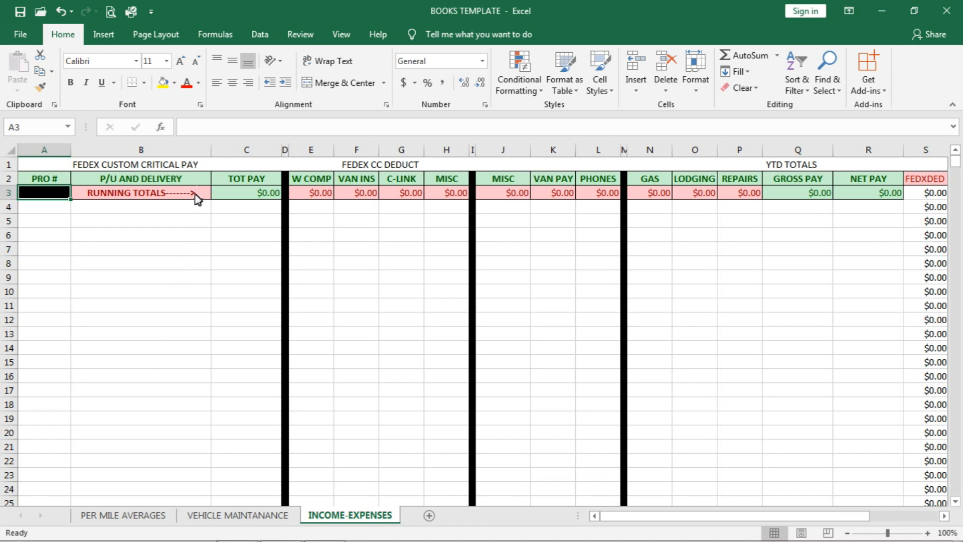
{"action": "left_click_drag", "start_coordinate": [212, 153], "coordinate": [258, 148]}
{"action": "left_click_drag", "start_coordinate": [362, 131], "coordinate": [432, 136]}
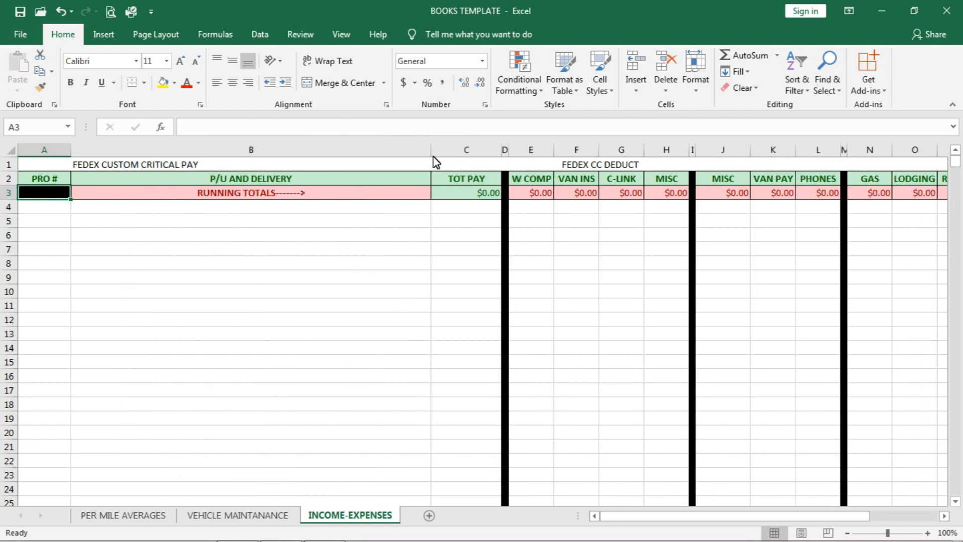
{"action": "key", "text": "ctrl+z"}
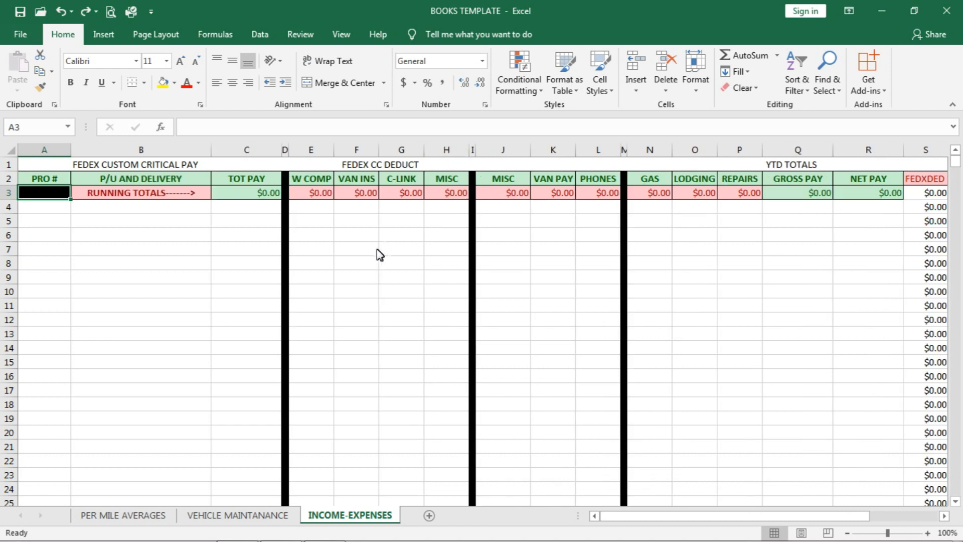
{"action": "left_click_drag", "start_coordinate": [334, 149], "coordinate": [571, 151]}
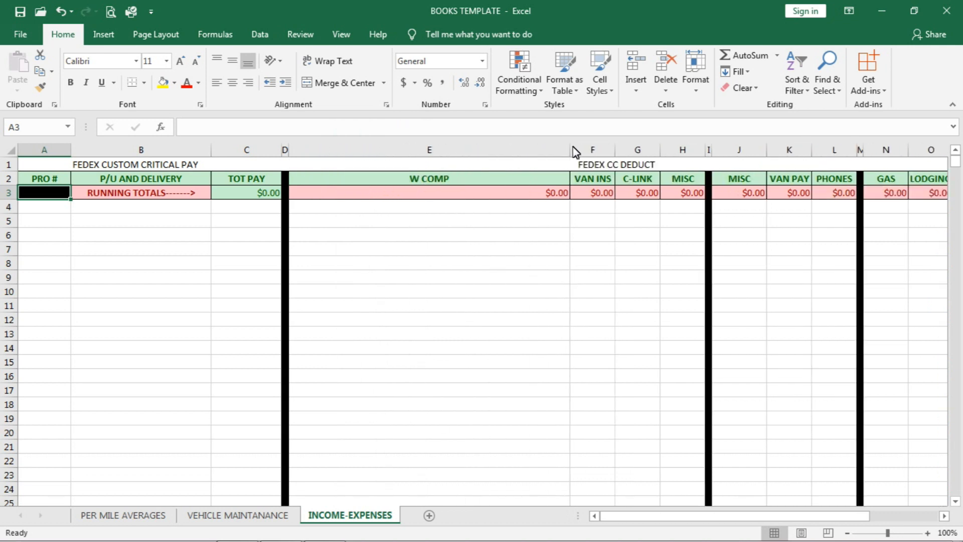
{"action": "key", "text": "ctrl+z"}
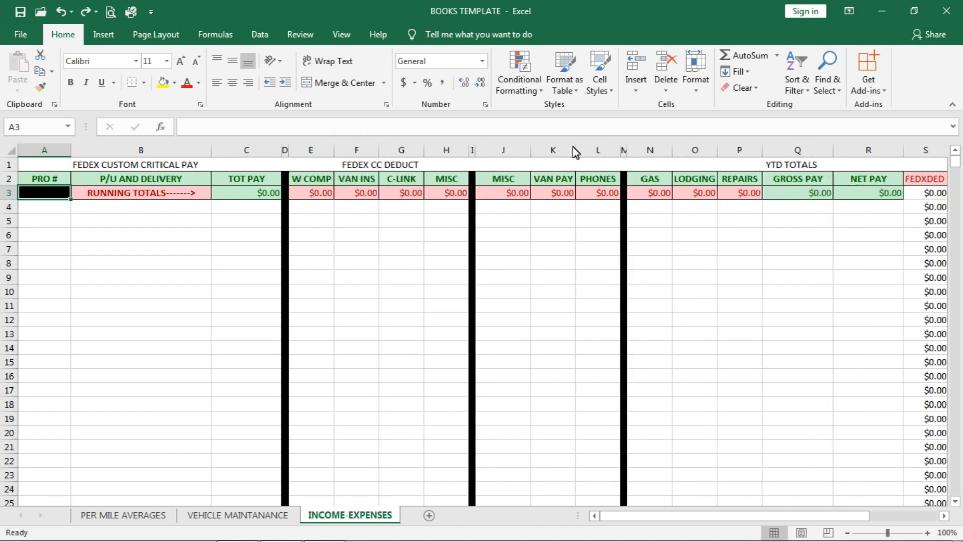
Step: Try out a taller height for row 5 and undo the change
{"action": "left_click", "coordinate": [31, 221]}
{"action": "left_click", "coordinate": [30, 263]}
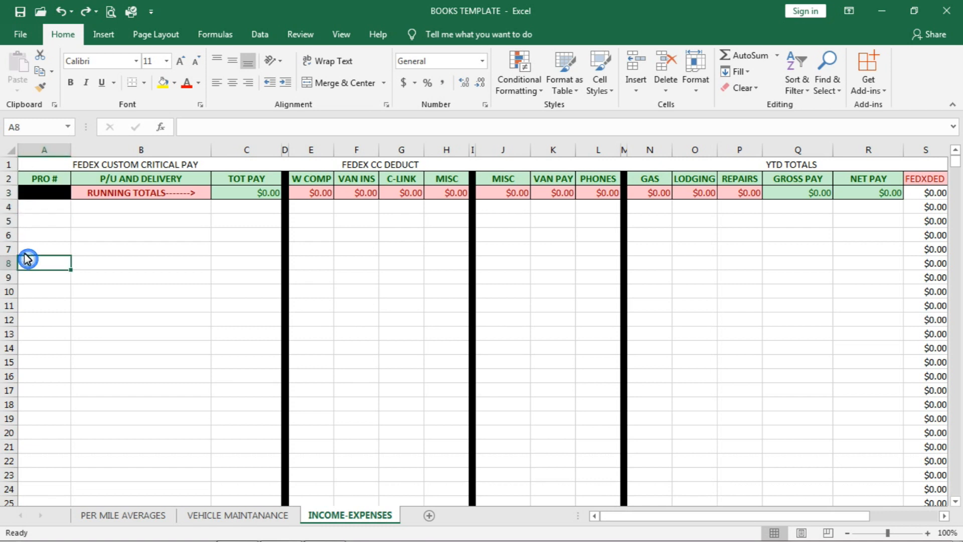
{"action": "left_click", "coordinate": [14, 222]}
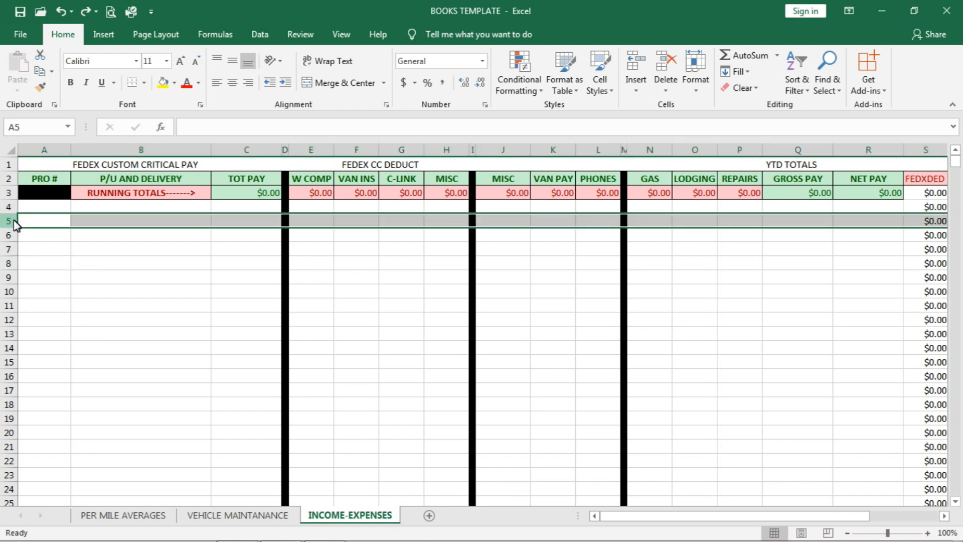
{"action": "left_click_drag", "start_coordinate": [11, 228], "coordinate": [7, 257]}
{"action": "left_click", "coordinate": [60, 291]}
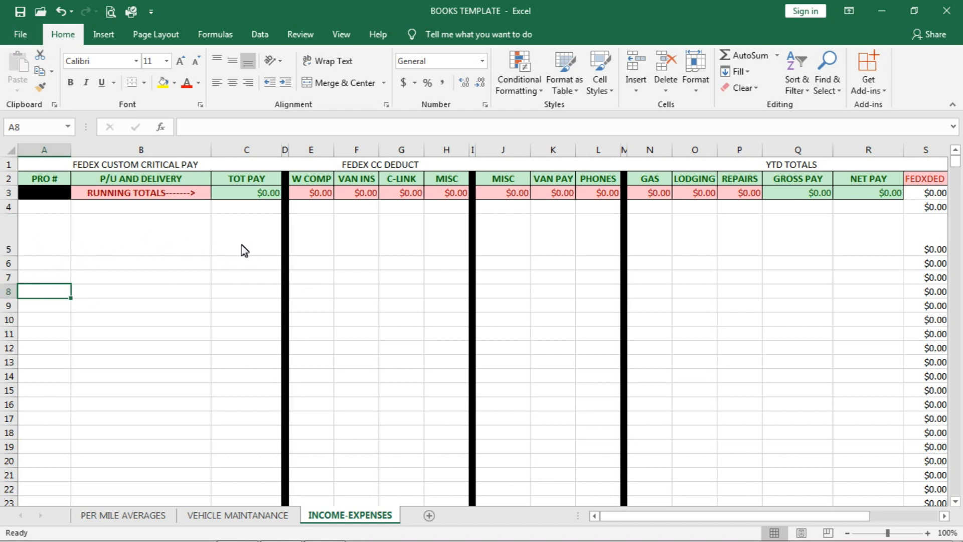
{"action": "left_click", "coordinate": [157, 250]}
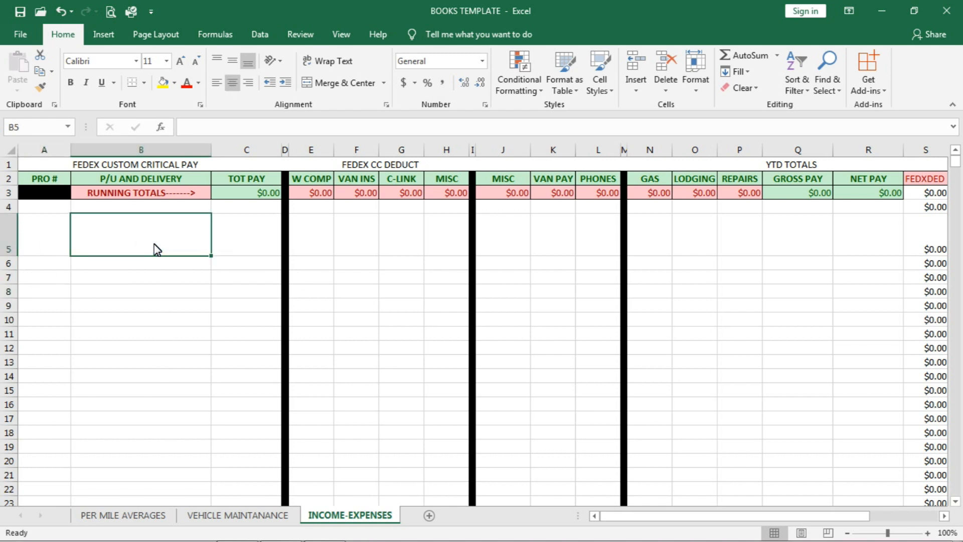
{"action": "key", "text": "ctrl+z"}
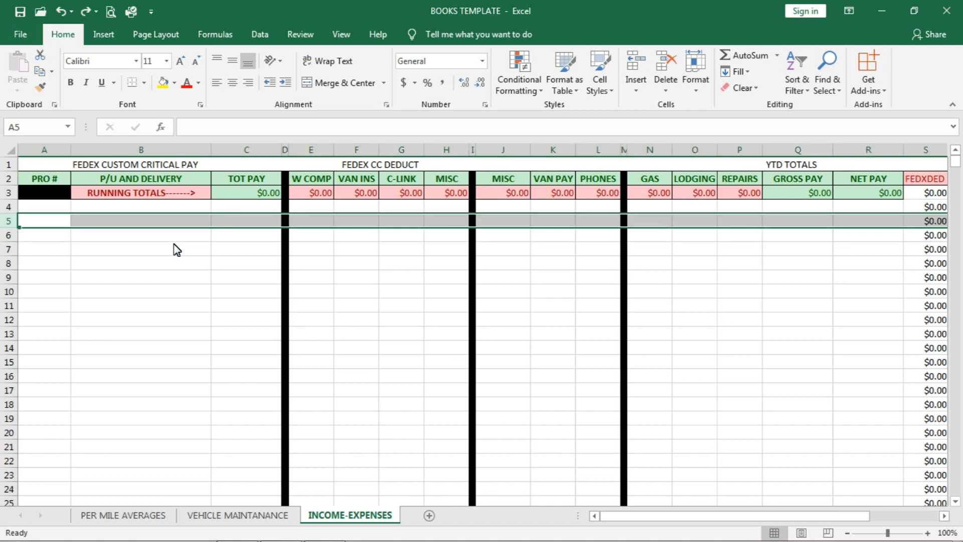
{"action": "key", "text": "ctrl+z"}
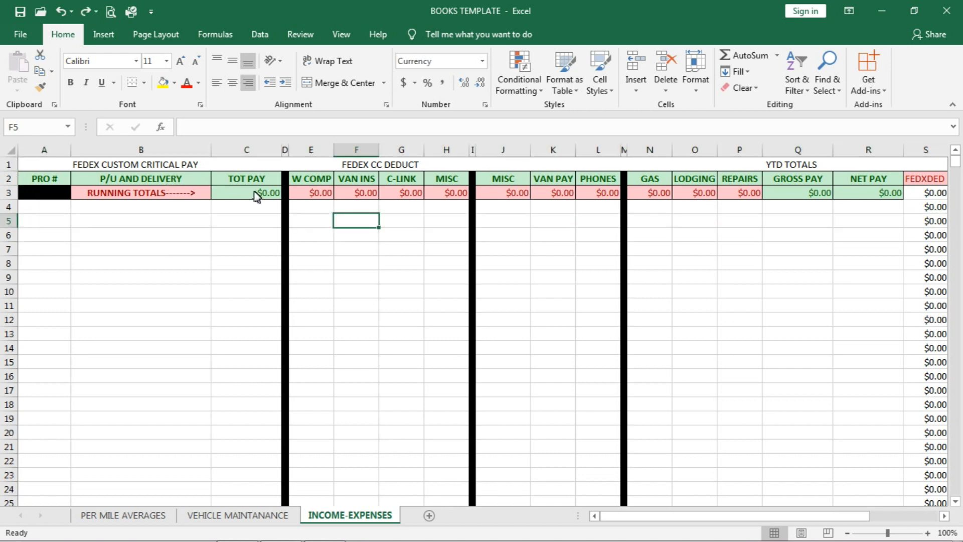
Step: Examine the number format settings of the TOT PAY running total in cell C3, leaving them unchanged
{"action": "left_click", "coordinate": [256, 196]}
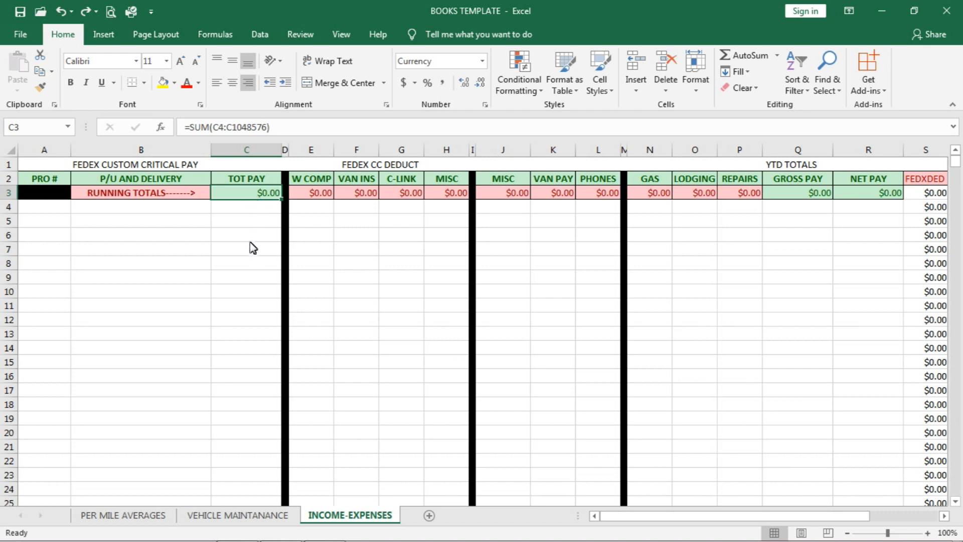
{"action": "right_click", "coordinate": [246, 198]}
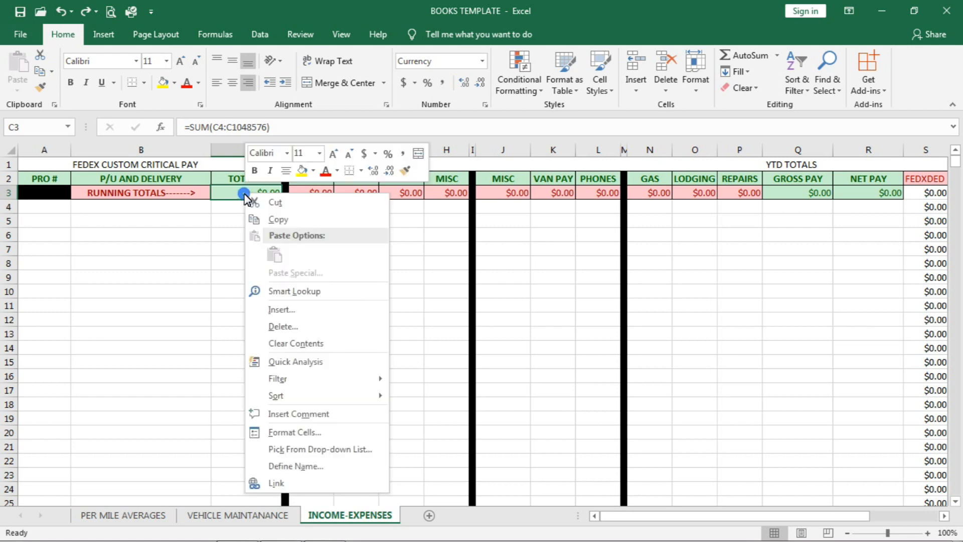
{"action": "left_click", "coordinate": [287, 433]}
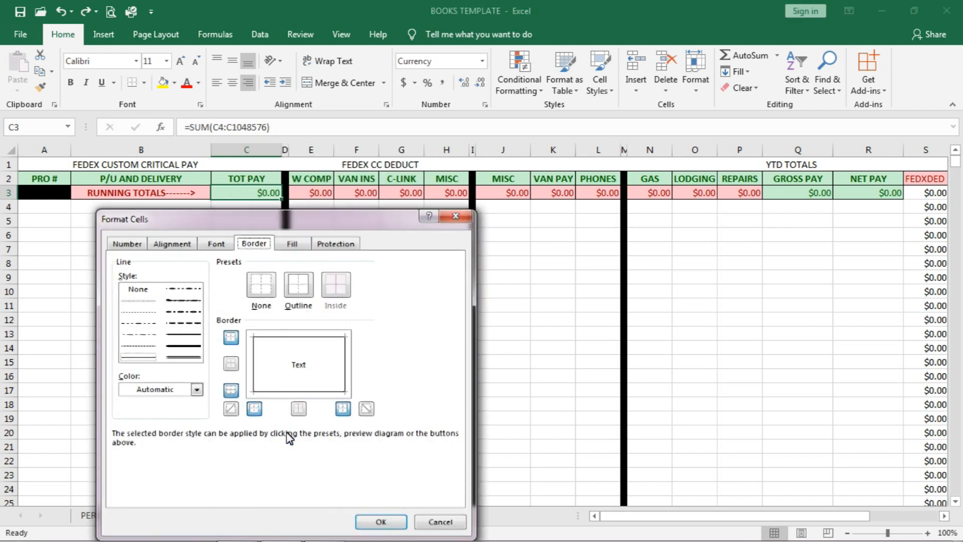
{"action": "left_click", "coordinate": [126, 244]}
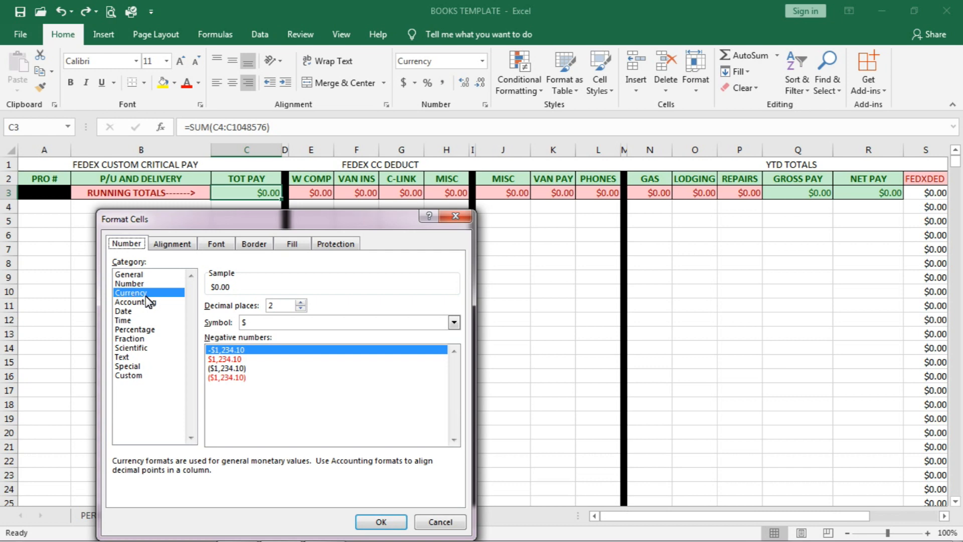
{"action": "left_click", "coordinate": [412, 523]}
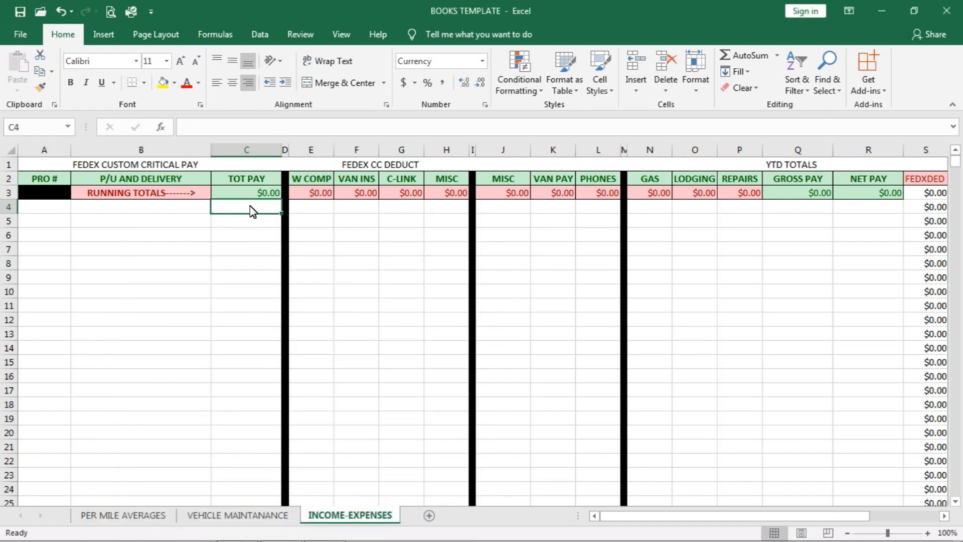
Step: Try selecting the TOT PAY cells from C4 downward past row 200, and return to the first rows of the sheet
{"action": "left_click", "coordinate": [250, 205]}
{"action": "left_click_drag", "start_coordinate": [252, 209], "coordinate": [250, 498]}
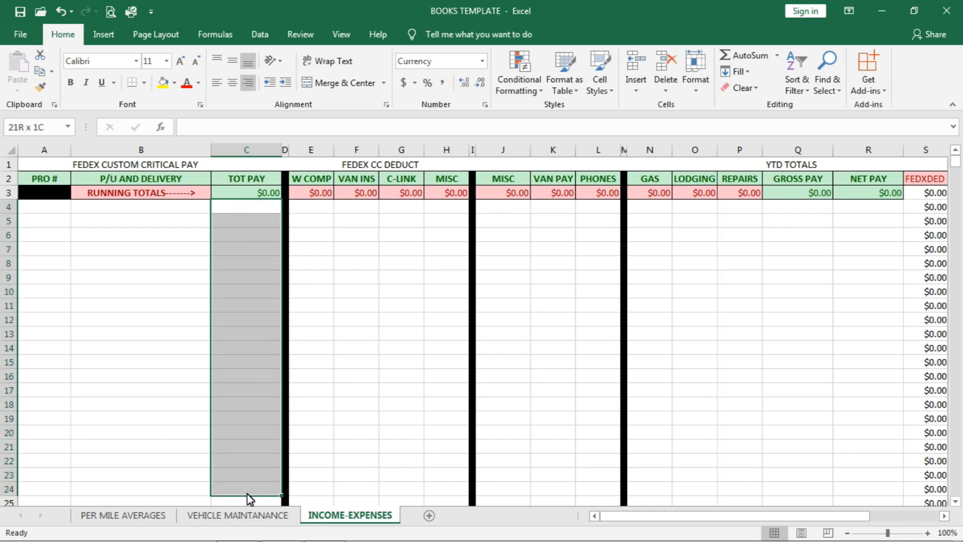
{"action": "left_click_drag", "start_coordinate": [247, 498], "coordinate": [246, 476]}
{"action": "left_click", "coordinate": [146, 320]}
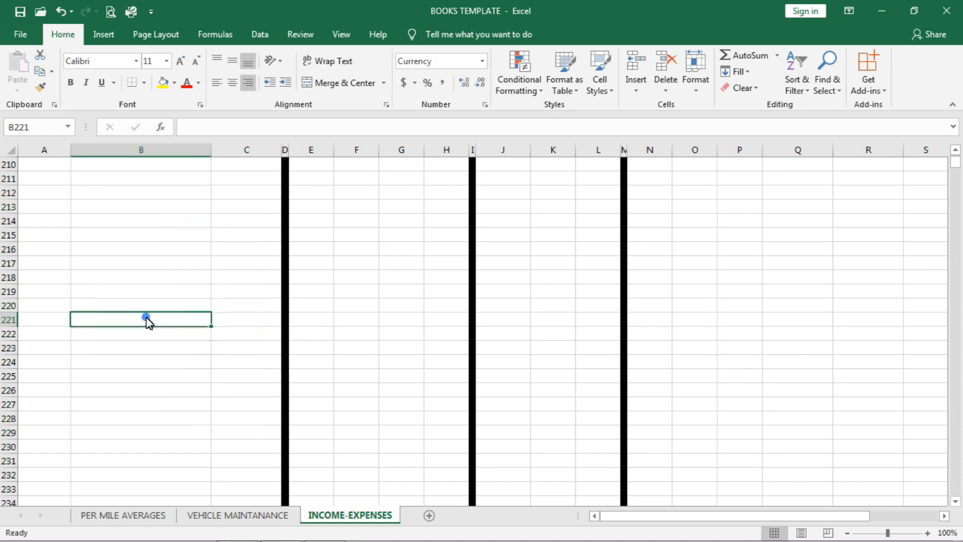
{"action": "double_click", "coordinate": [147, 321]}
{"action": "key", "text": "Up"}
{"action": "key", "text": "ctrl+Home"}
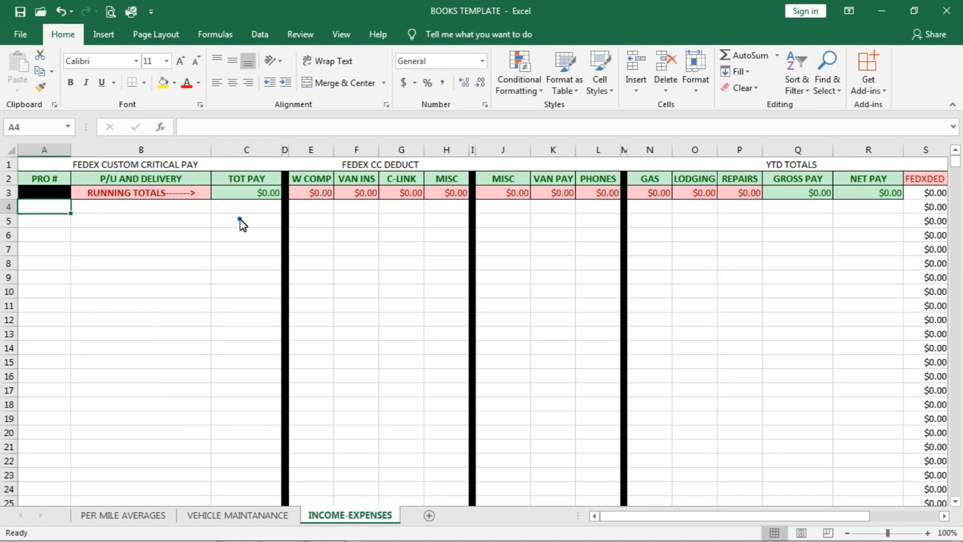
Step: Select C5:C67 in the TOT PAY column and examine the range's Currency number format without changing it
{"action": "left_click", "coordinate": [241, 219]}
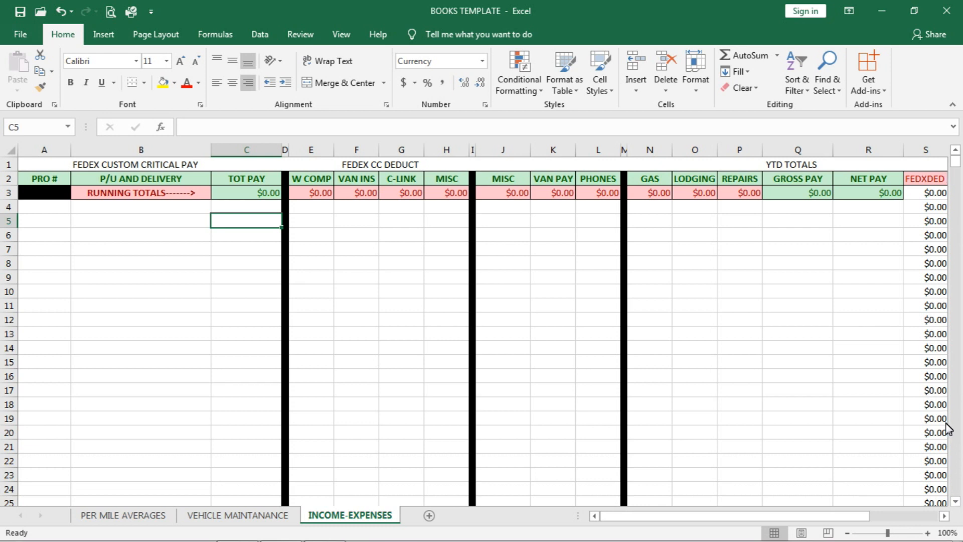
{"action": "left_click_drag", "start_coordinate": [956, 503], "coordinate": [951, 501]}
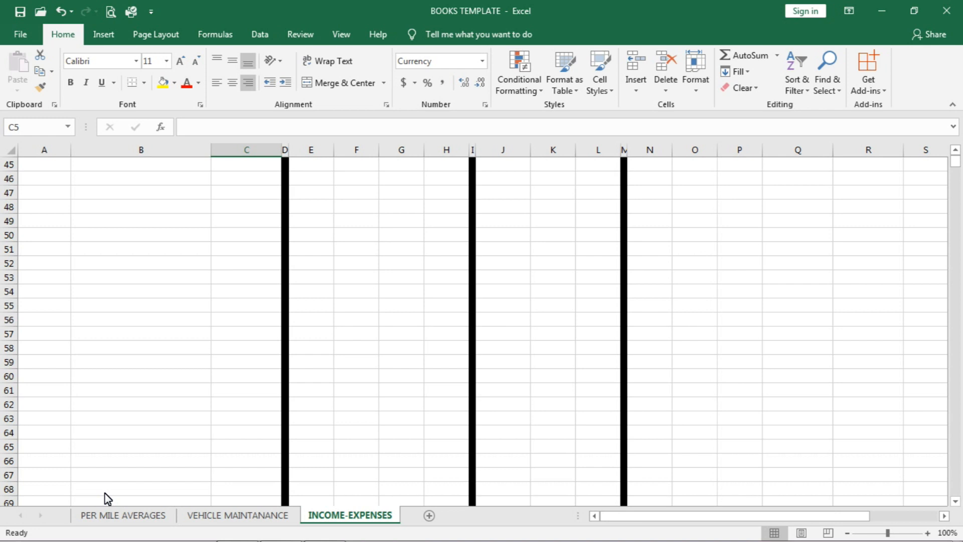
{"action": "left_click", "coordinate": [248, 480], "text": "shift"}
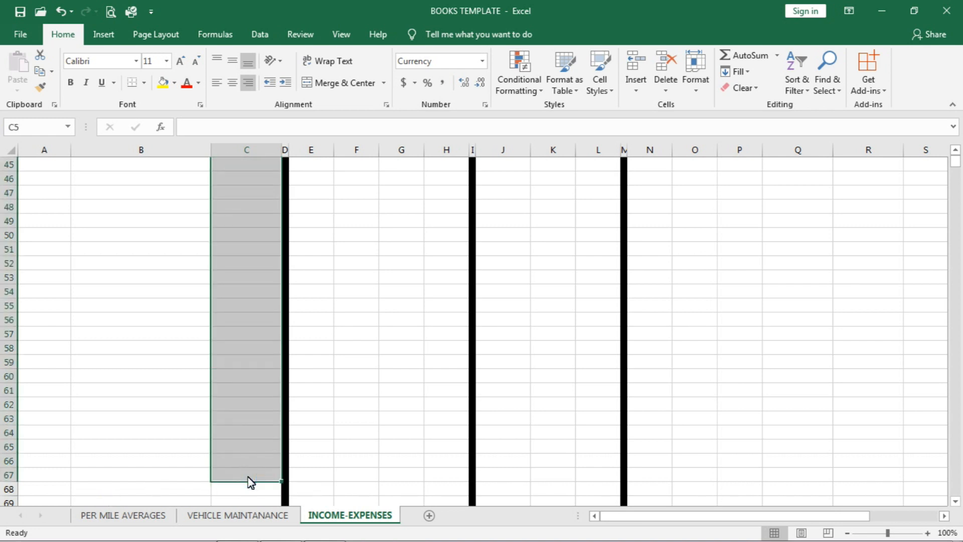
{"action": "right_click", "coordinate": [235, 243]}
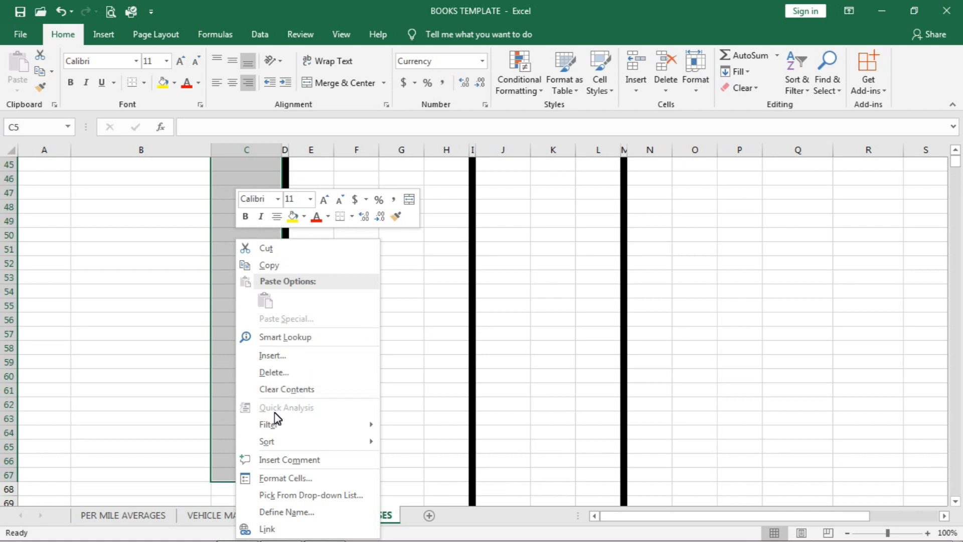
{"action": "left_click", "coordinate": [277, 478]}
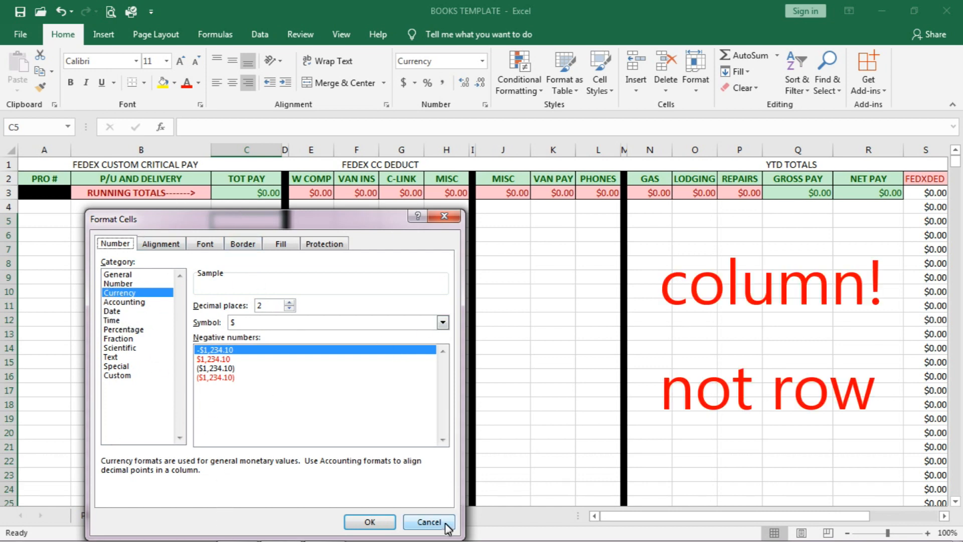
{"action": "left_click", "coordinate": [429, 522]}
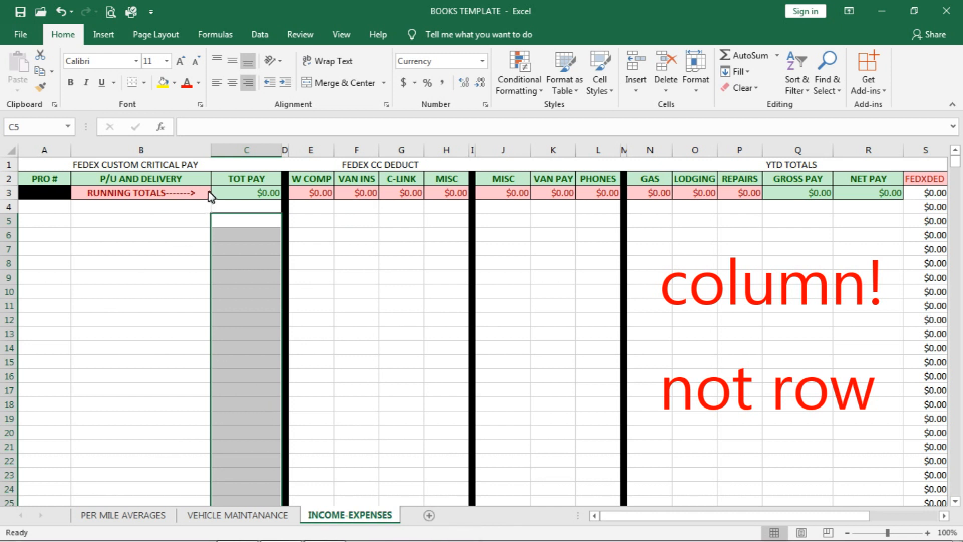
Step: Select the P/U AND DELIVERY column from B5 down to row 1048576 and return to the first rows
{"action": "left_click", "coordinate": [196, 224]}
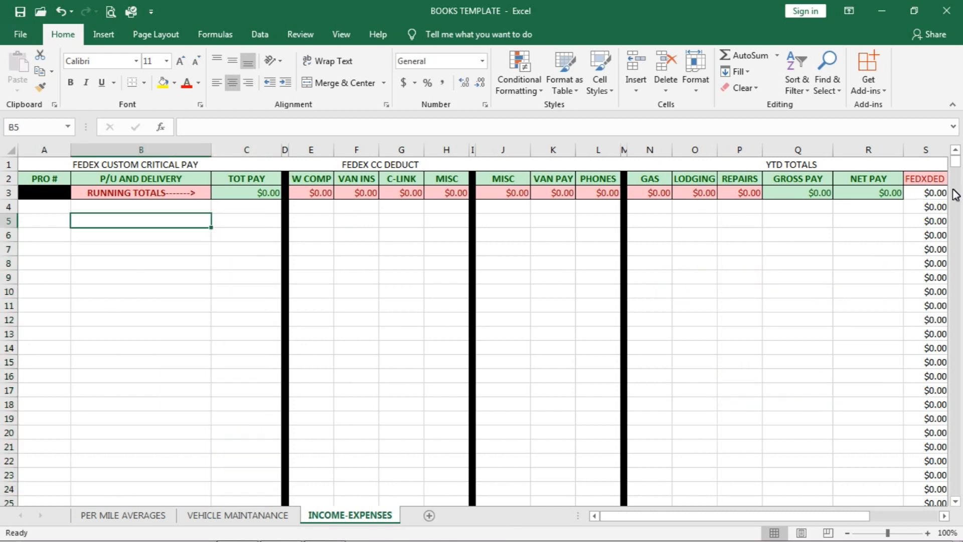
{"action": "left_click_drag", "start_coordinate": [956, 500], "coordinate": [955, 500]}
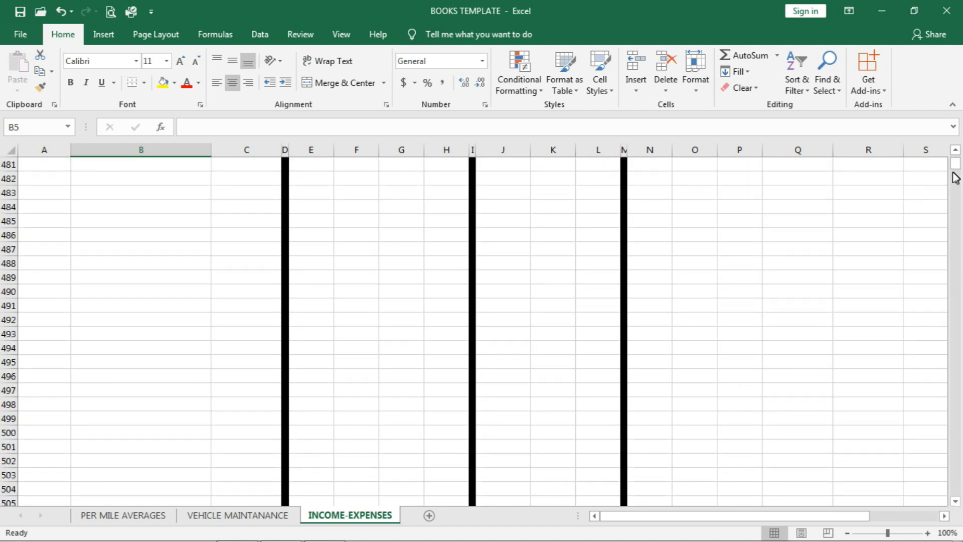
{"action": "left_click_drag", "start_coordinate": [956, 163], "coordinate": [956, 489]}
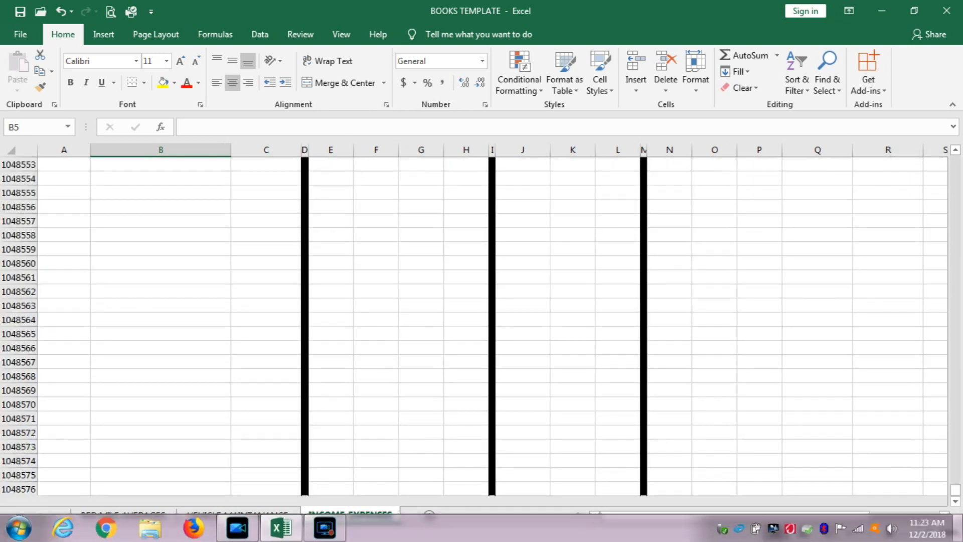
{"action": "left_click", "coordinate": [208, 489], "text": "shift"}
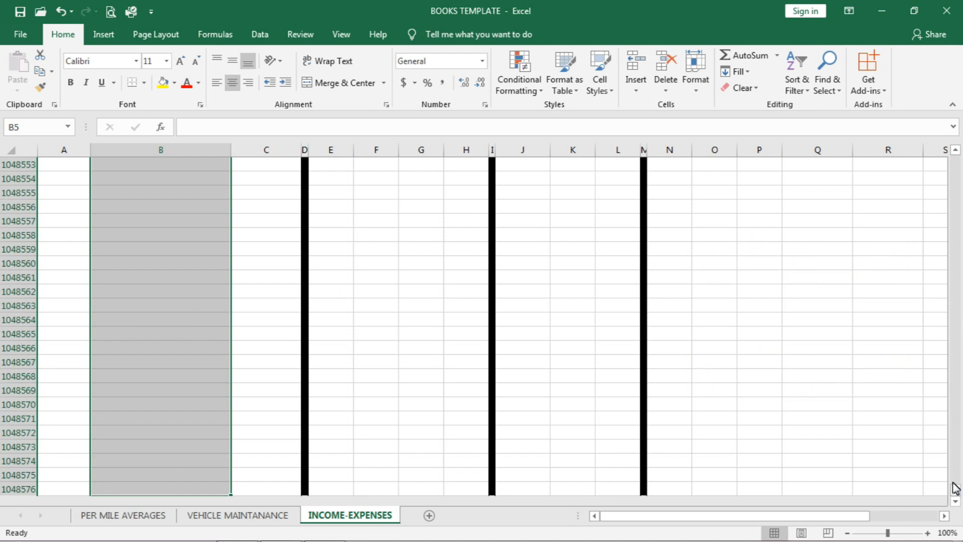
{"action": "left_click_drag", "start_coordinate": [956, 494], "coordinate": [929, 81]}
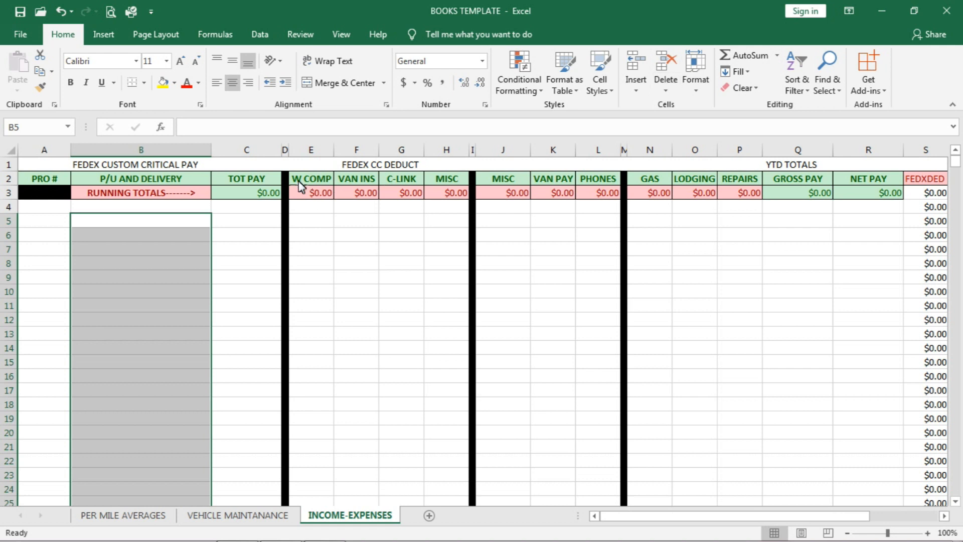
{"action": "left_click", "coordinate": [192, 131]}
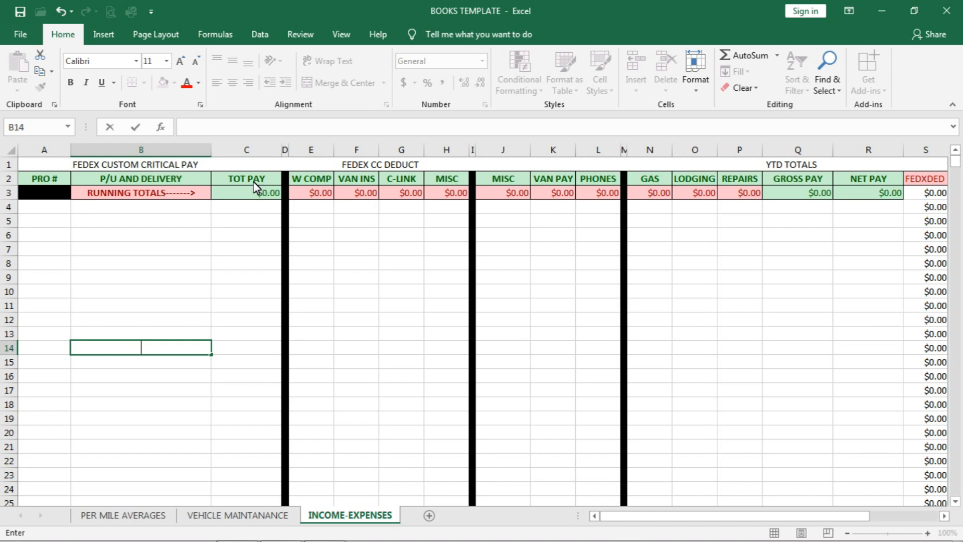
Step: Examine the number format and text alignment settings of the TOT PAY heading in C2
{"action": "left_click", "coordinate": [255, 182]}
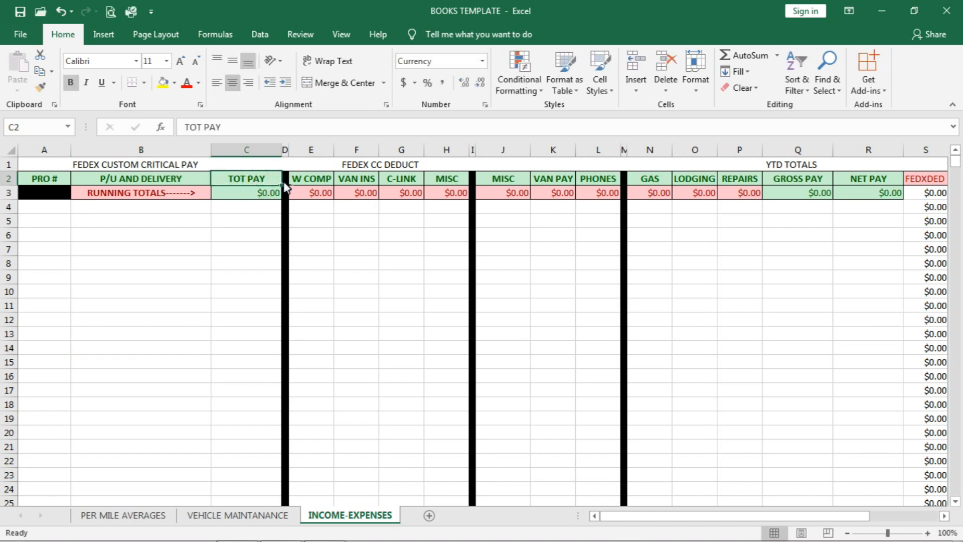
{"action": "left_click", "coordinate": [311, 181]}
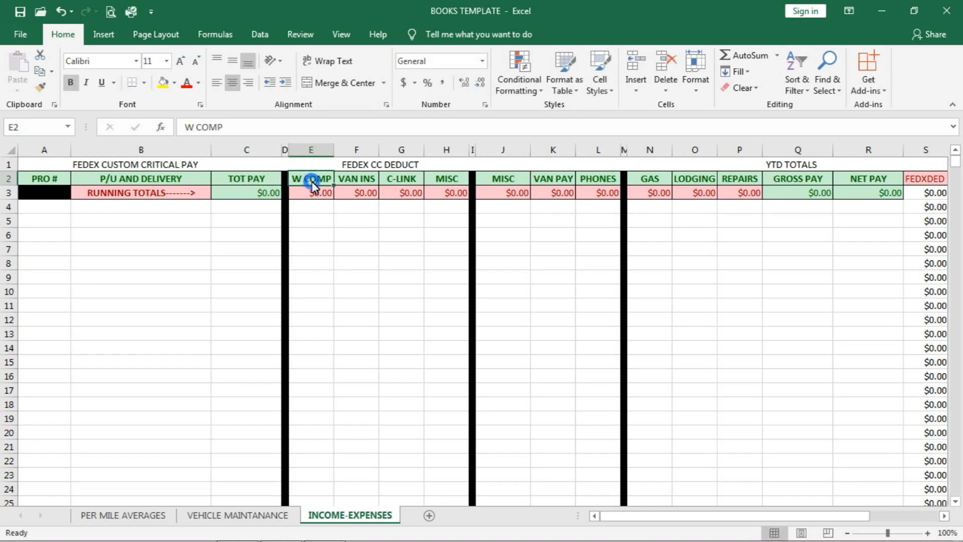
{"action": "left_click", "coordinate": [250, 183]}
{"action": "right_click", "coordinate": [249, 181]}
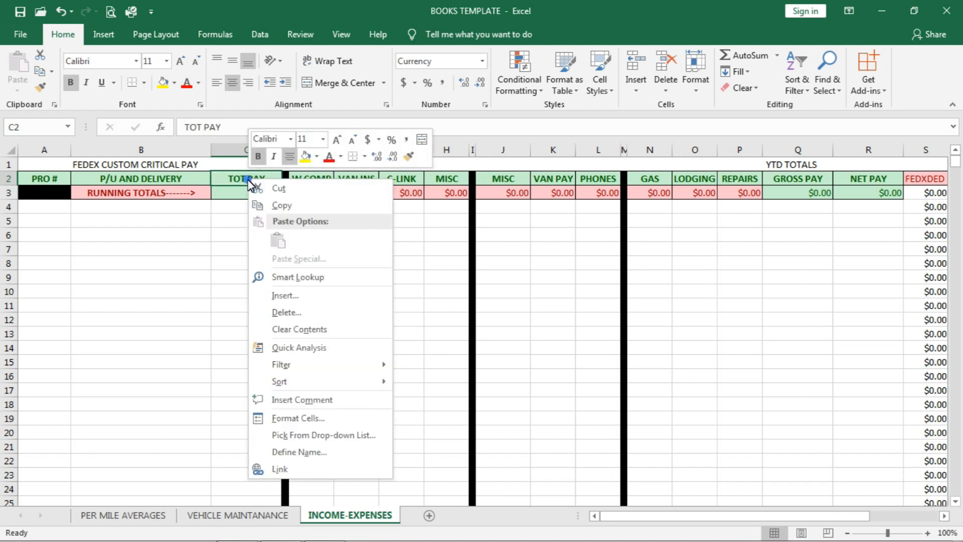
{"action": "left_click", "coordinate": [298, 418]}
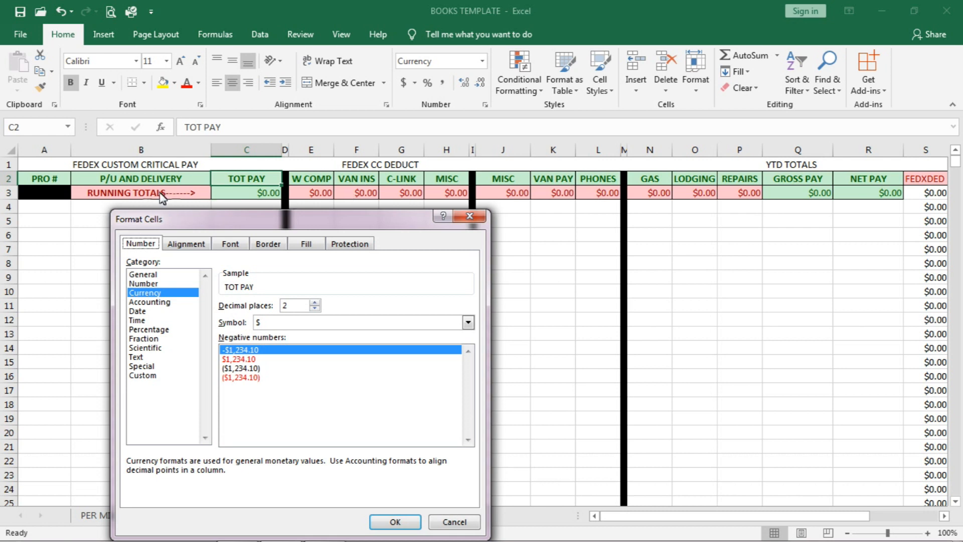
{"action": "left_click", "coordinate": [186, 245]}
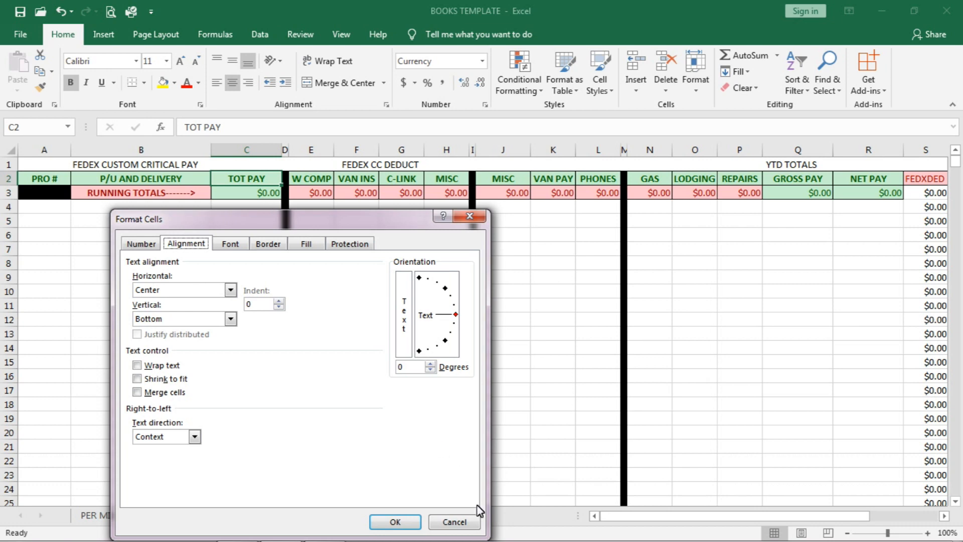
{"action": "left_click", "coordinate": [465, 522]}
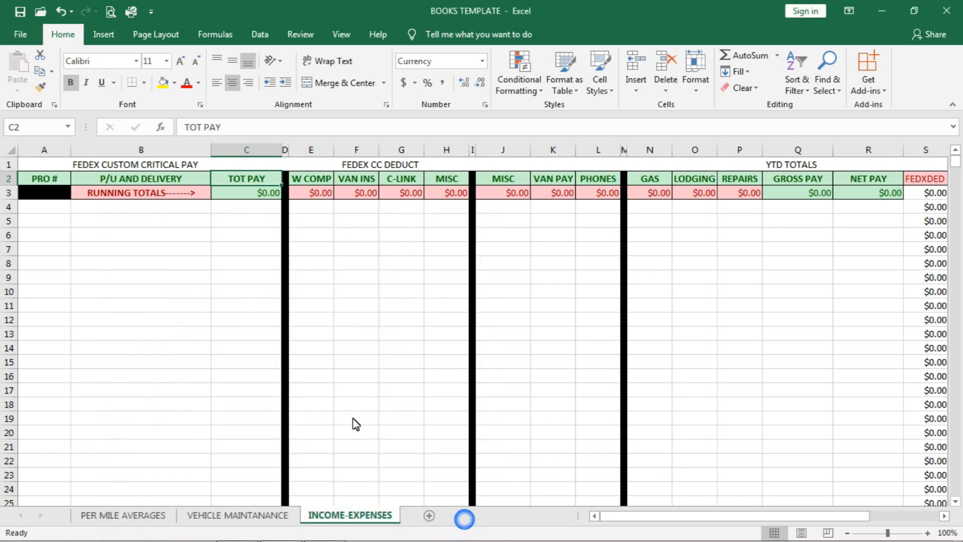
Step: Examine the text alignment settings of the TOT PAY running total in C3
{"action": "left_click", "coordinate": [256, 196]}
{"action": "right_click", "coordinate": [257, 197]}
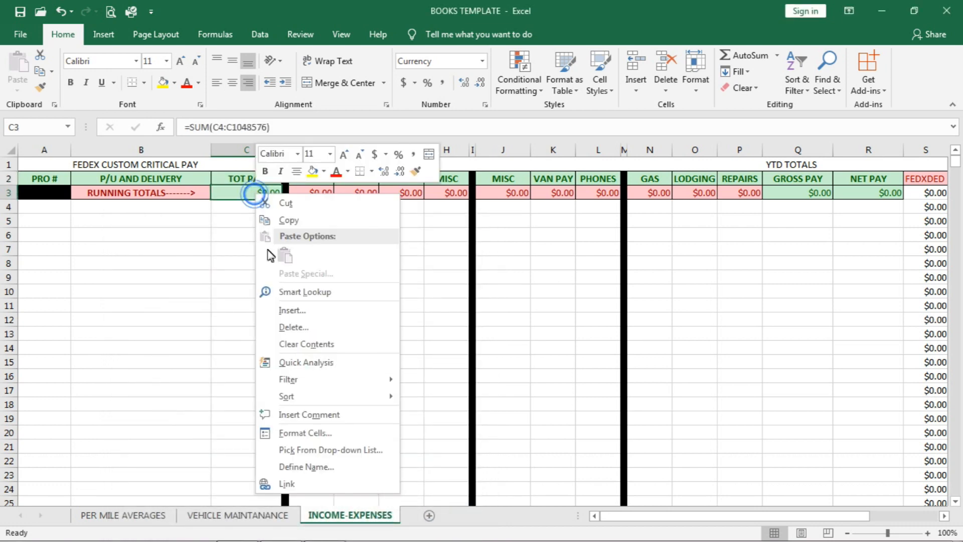
{"action": "key", "text": "Escape"}
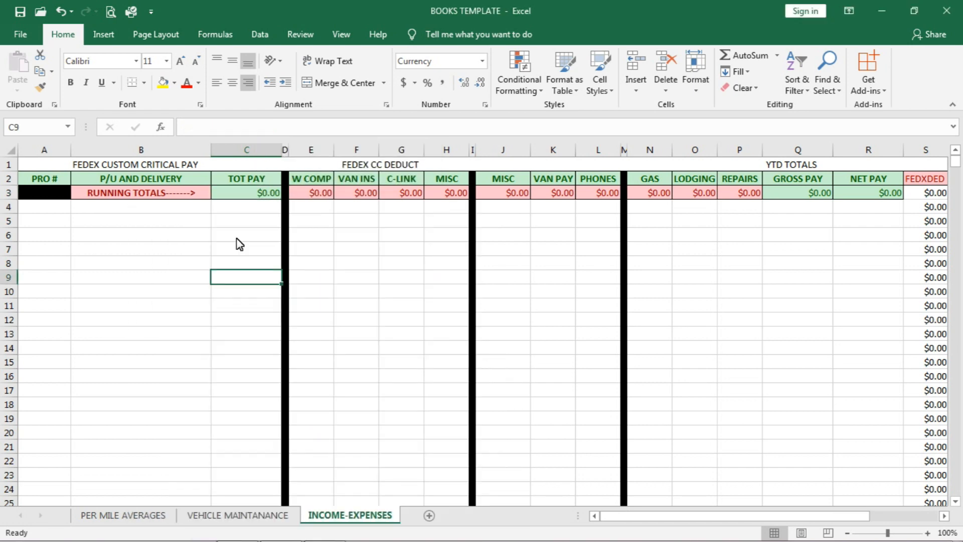
Step: Enter a test amount of 23,544.00 in C6 and check it against the TOT PAY running total
{"action": "left_click", "coordinate": [236, 238]}
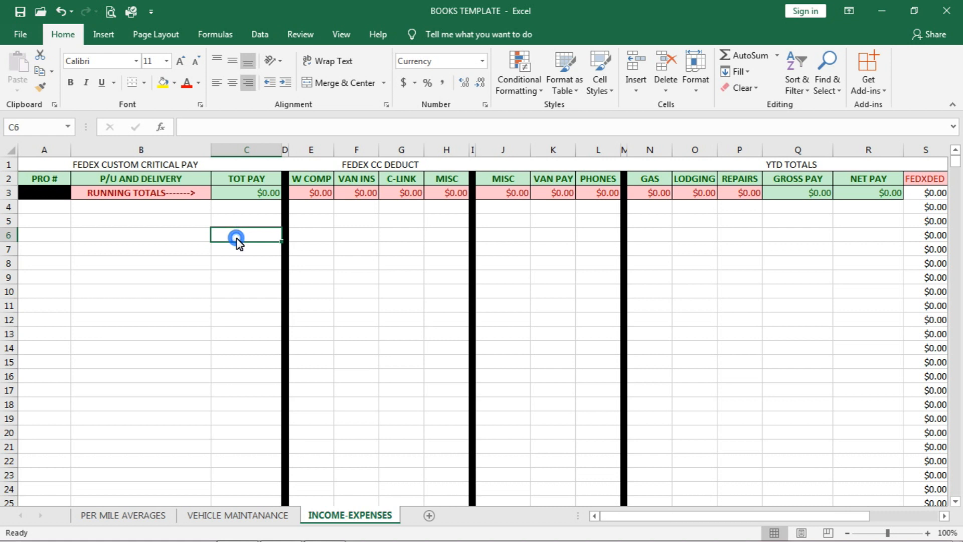
{"action": "type", "text": "23"}
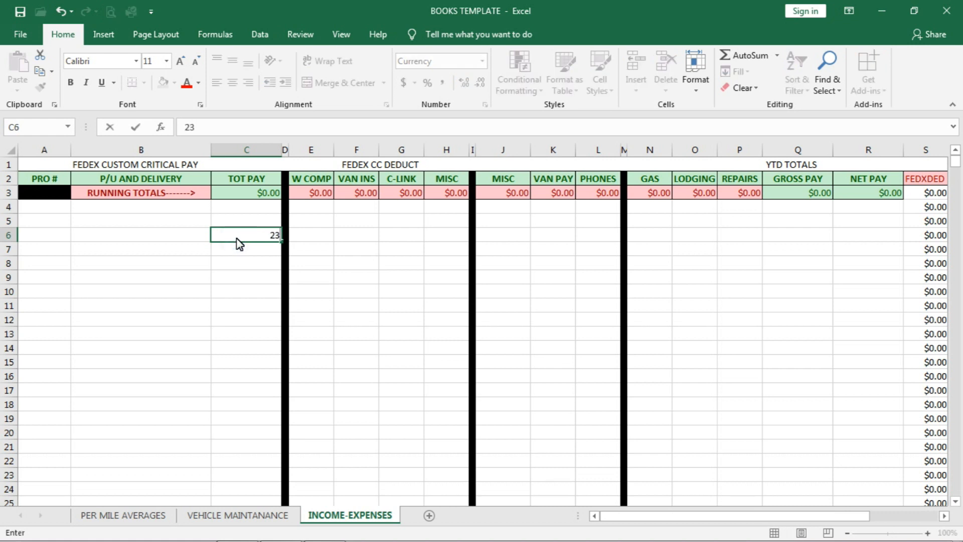
{"action": "type", "text": ",544.00"}
{"action": "left_click", "coordinate": [234, 296]}
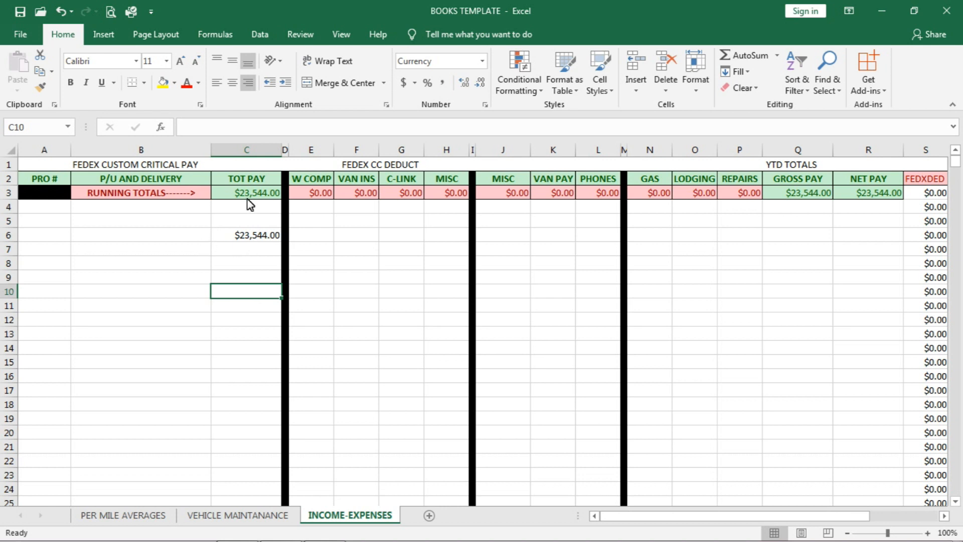
{"action": "left_click", "coordinate": [276, 195]}
{"action": "left_click", "coordinate": [268, 235]}
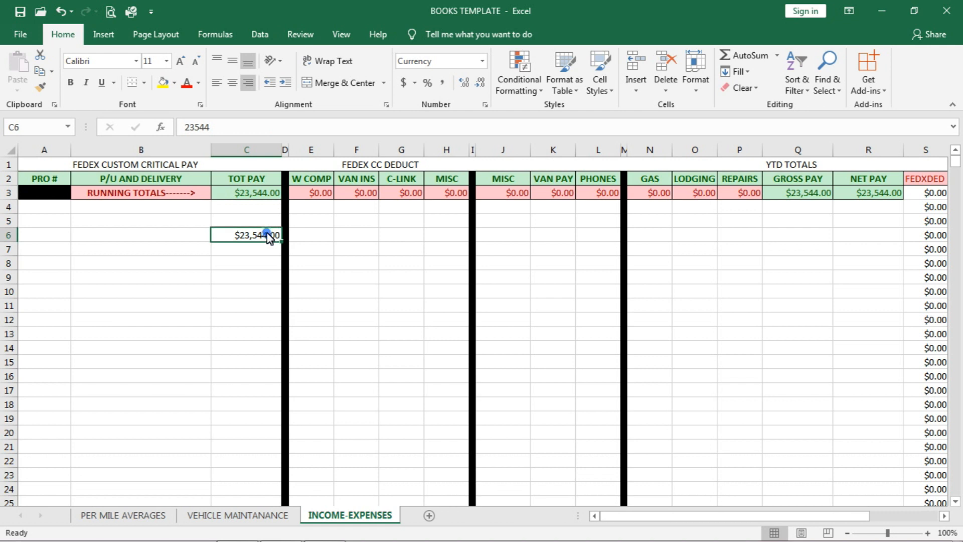
Step: Undo the test amount in C6, redo it, and undo it again
{"action": "key", "text": "ctrl+z"}
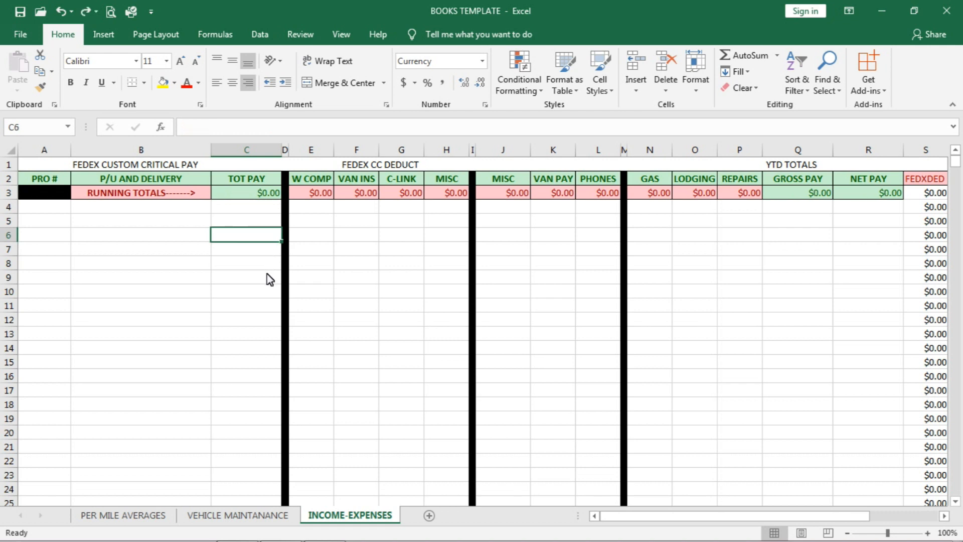
{"action": "key", "text": "ctrl+y"}
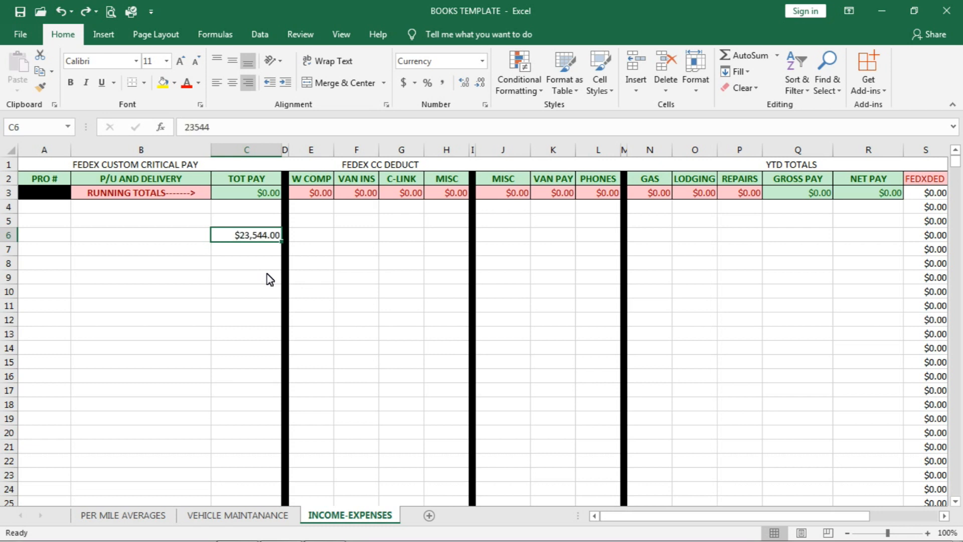
{"action": "key", "text": "ctrl+z"}
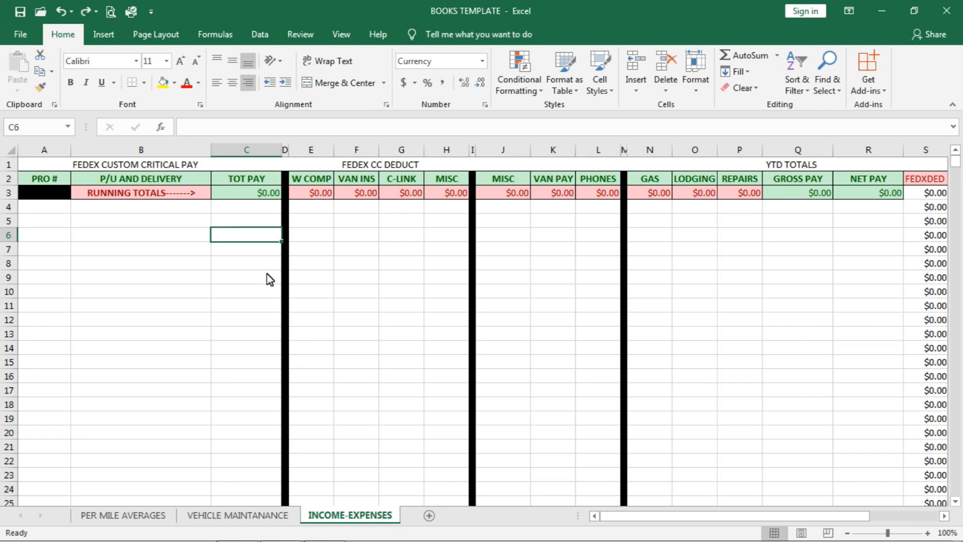
Step: Examine the number format of the FEDEX CC DEDUCT headings W COMP, VAN INS, C-LINK and MISC in E2:H2
{"action": "left_click", "coordinate": [313, 181]}
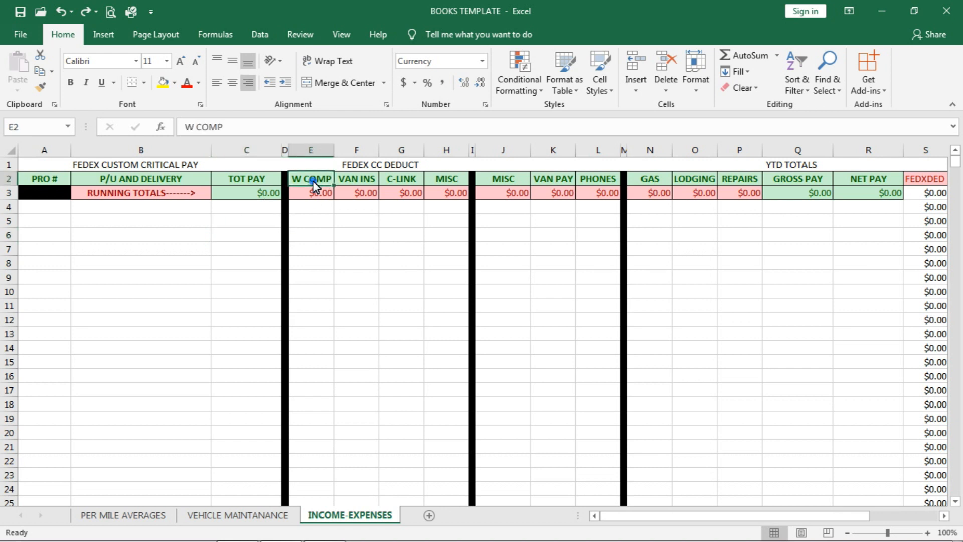
{"action": "left_click", "coordinate": [353, 179]}
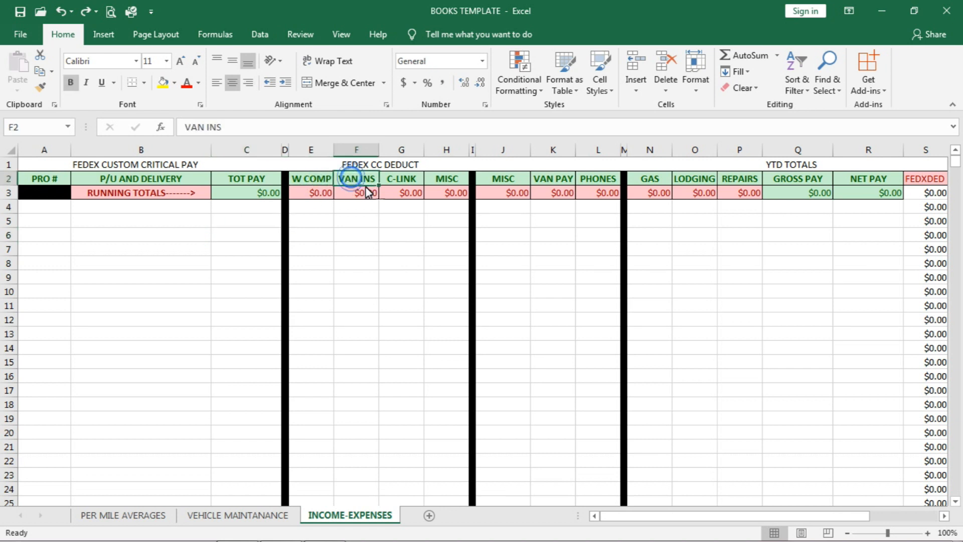
{"action": "left_click", "coordinate": [408, 179]}
{"action": "left_click", "coordinate": [452, 179]}
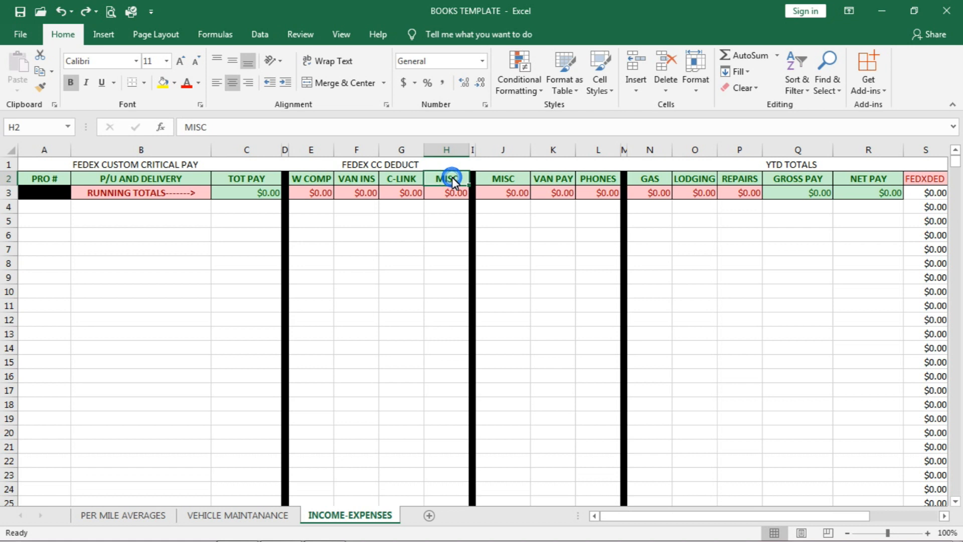
{"action": "left_click", "coordinate": [432, 62]}
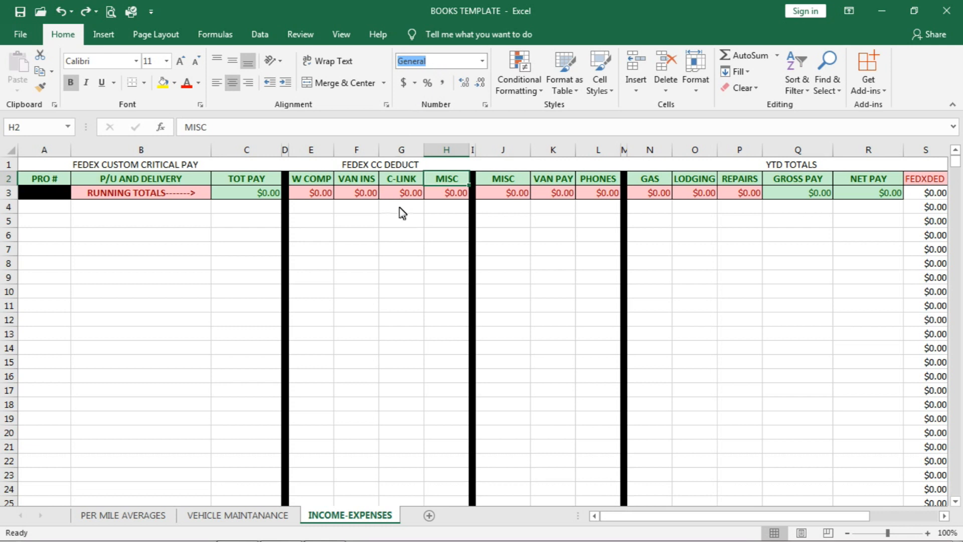
Step: Compare the number format of the W COMP running total in E3 with that of its heading in E2
{"action": "left_click", "coordinate": [312, 195]}
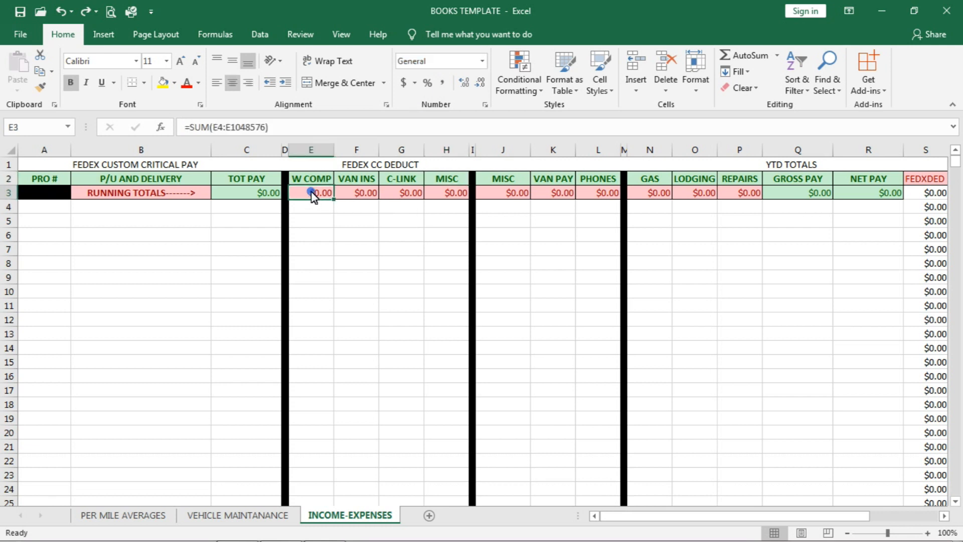
{"action": "left_click", "coordinate": [440, 62]}
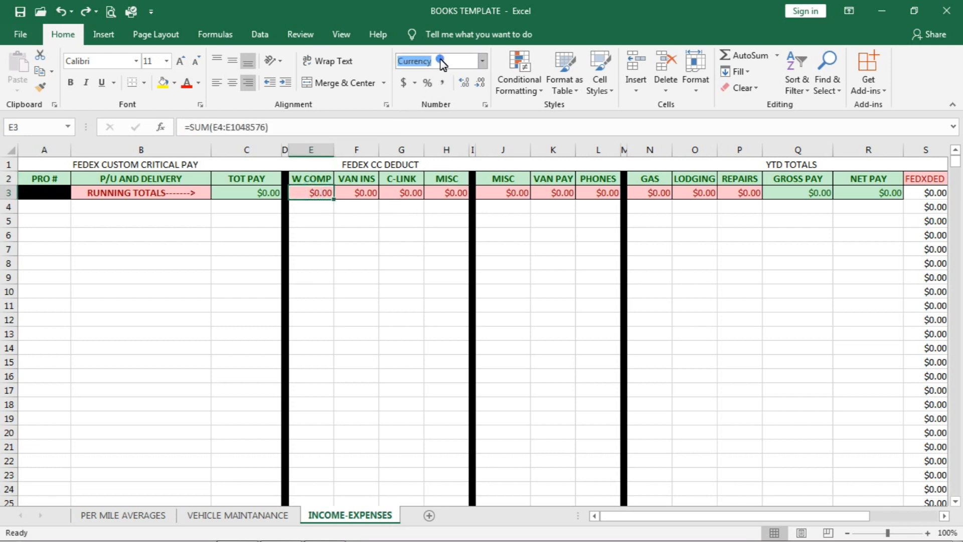
{"action": "left_click", "coordinate": [315, 182]}
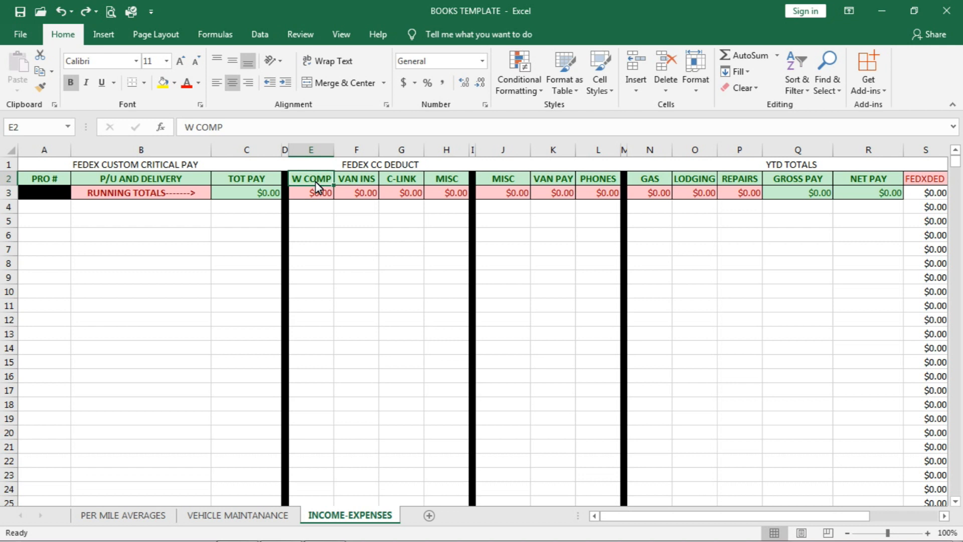
Step: Examine the number, alignment, font and border formatting settings of the W COMP running total in E3
{"action": "left_click", "coordinate": [318, 197]}
{"action": "right_click", "coordinate": [317, 197]}
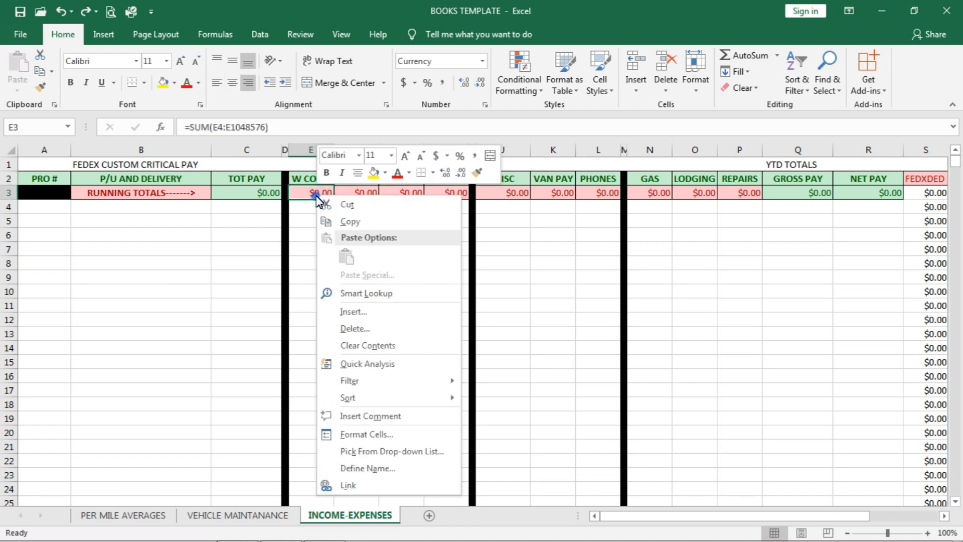
{"action": "left_click", "coordinate": [355, 434]}
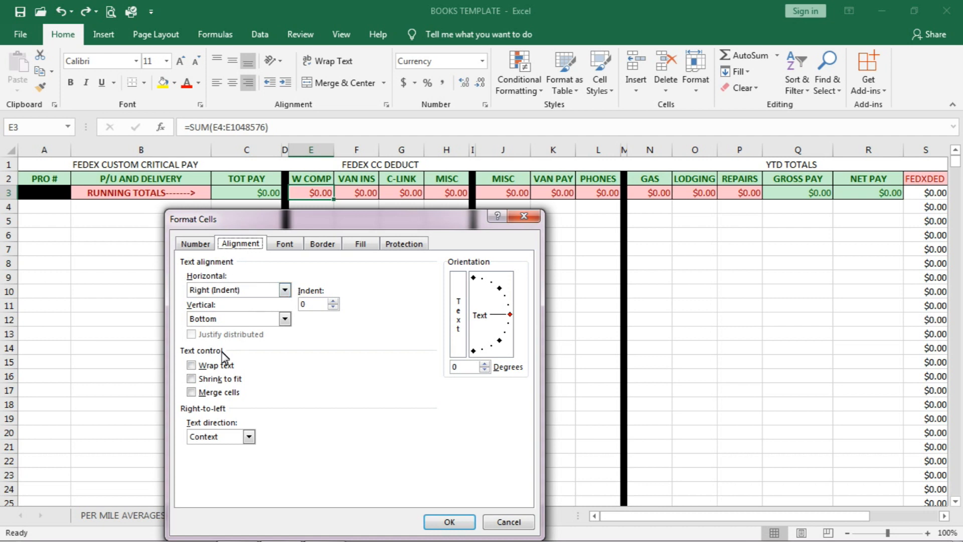
{"action": "left_click", "coordinate": [202, 245]}
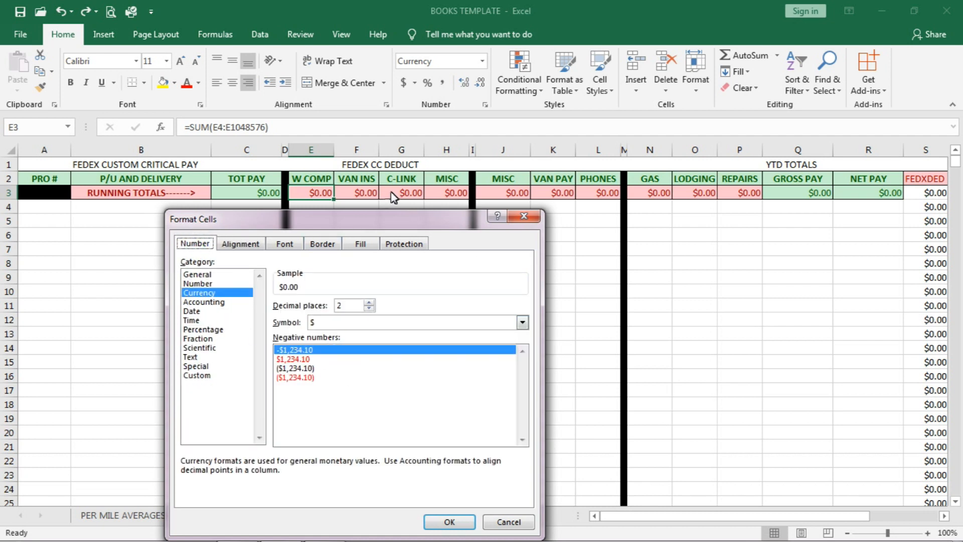
{"action": "left_click", "coordinate": [242, 247]}
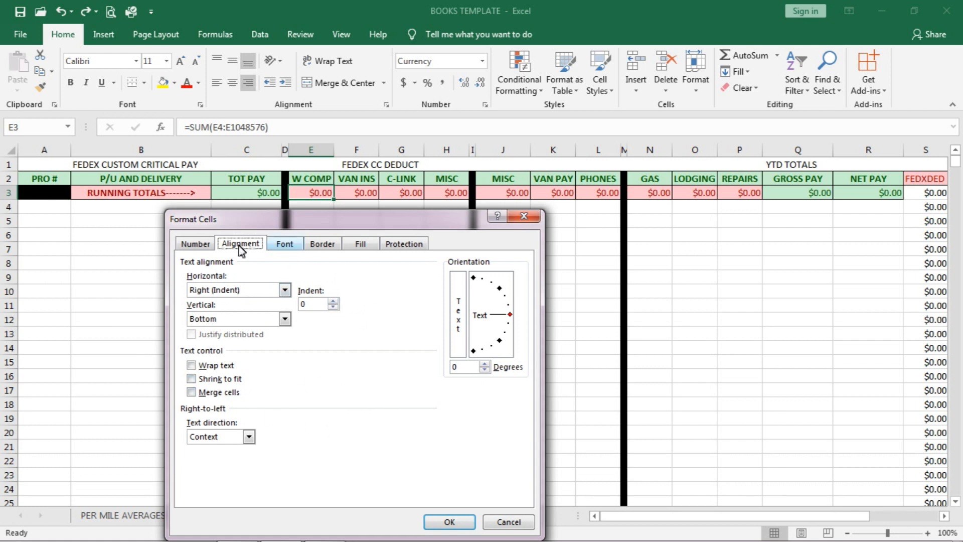
{"action": "left_click", "coordinate": [191, 245]}
{"action": "left_click", "coordinate": [284, 244]}
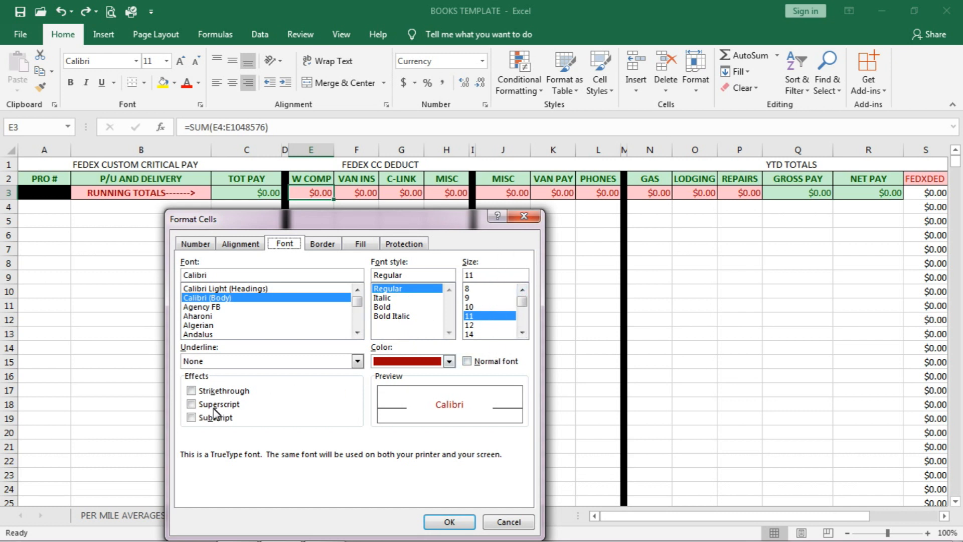
{"action": "left_click", "coordinate": [322, 247]}
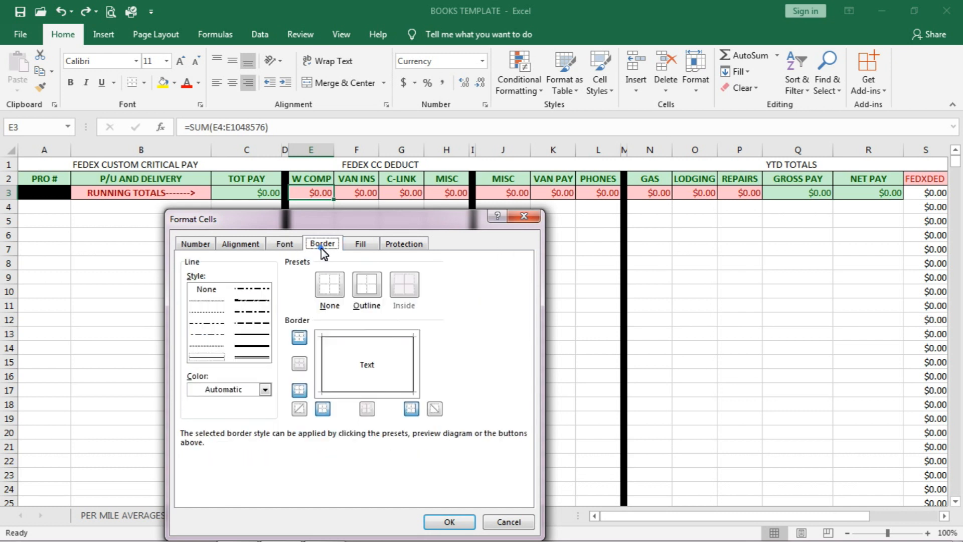
Step: Try a light blue fill on the W COMP running total cell E3 and undo it
{"action": "left_click", "coordinate": [361, 246]}
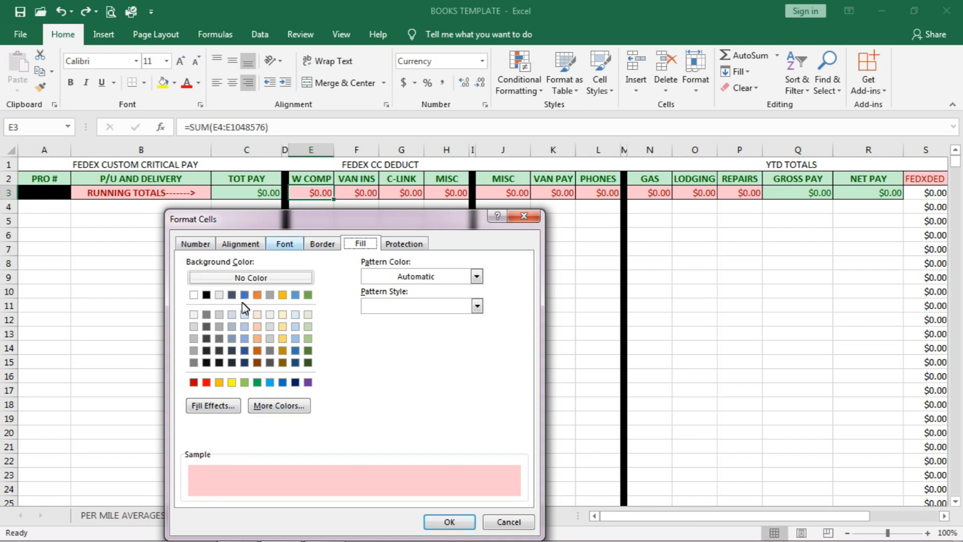
{"action": "left_click", "coordinate": [269, 385]}
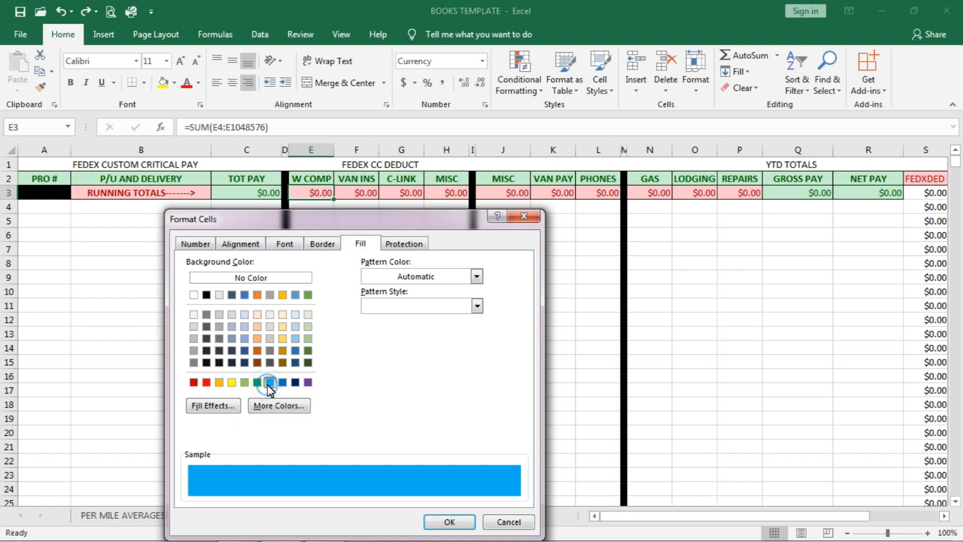
{"action": "left_click", "coordinate": [439, 522]}
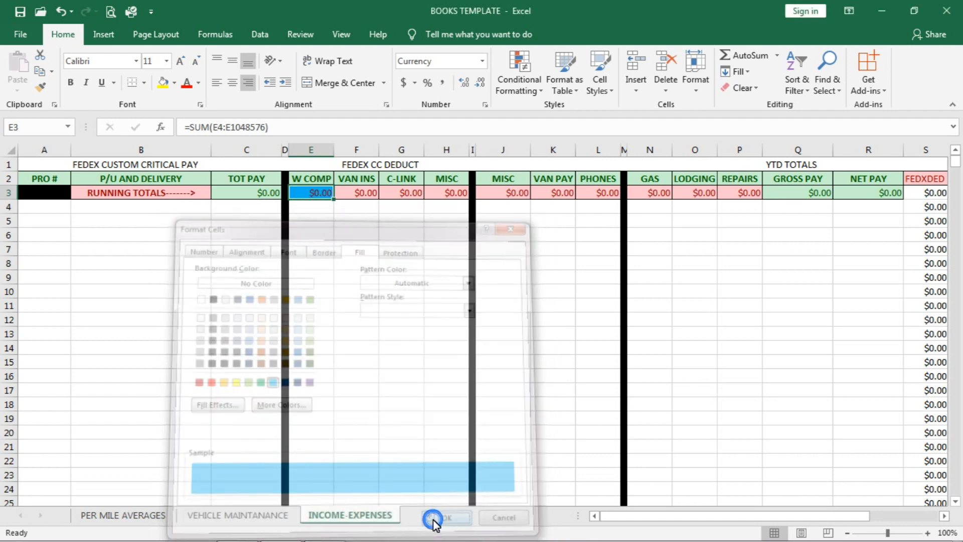
{"action": "left_click", "coordinate": [176, 434]}
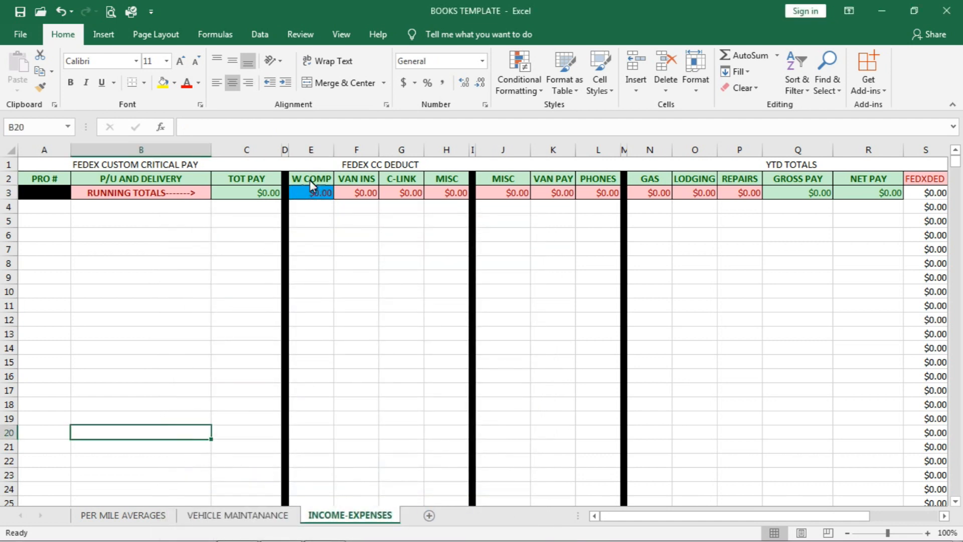
{"action": "key", "text": "ctrl+z"}
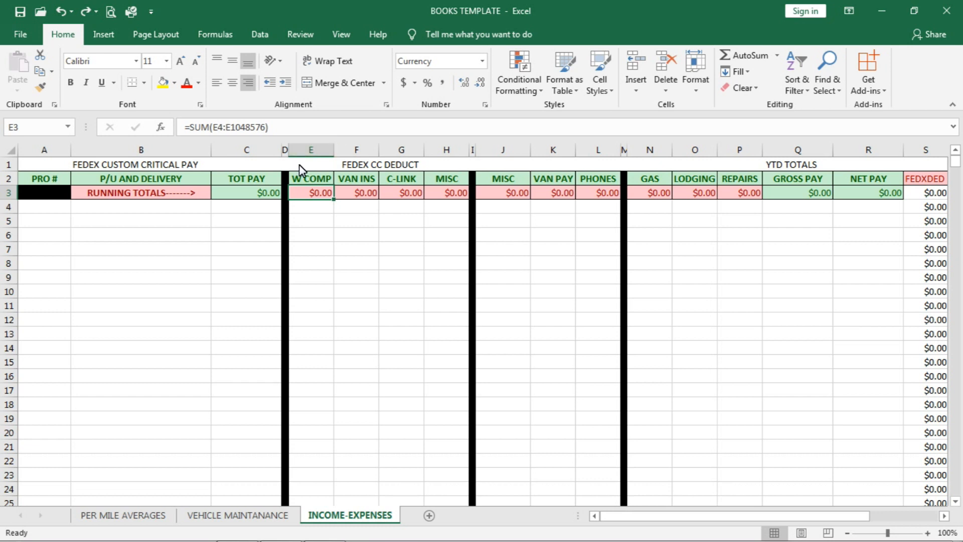
Step: Examine the SUM formula of the W COMP running total in E3 and the column range it covers
{"action": "triple_click", "coordinate": [281, 129]}
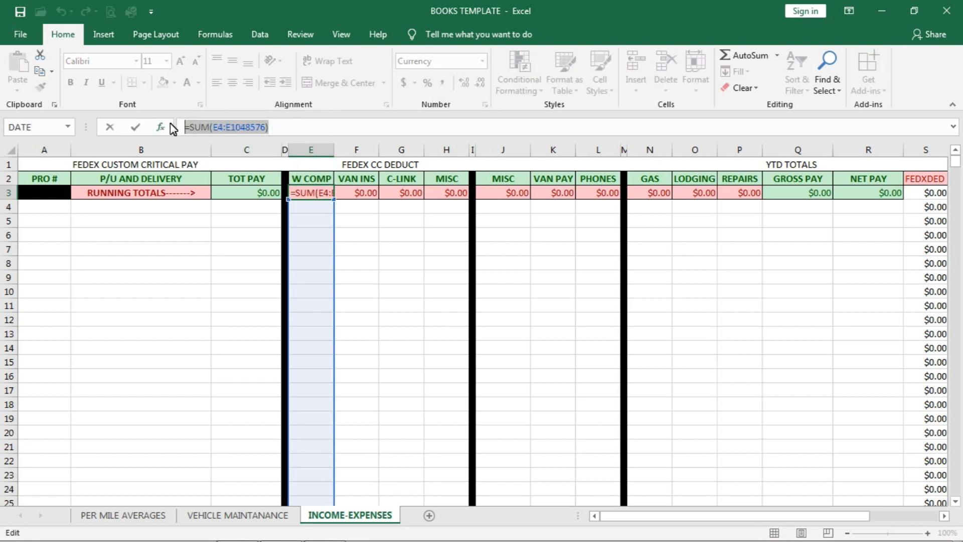
{"action": "left_click", "coordinate": [285, 129]}
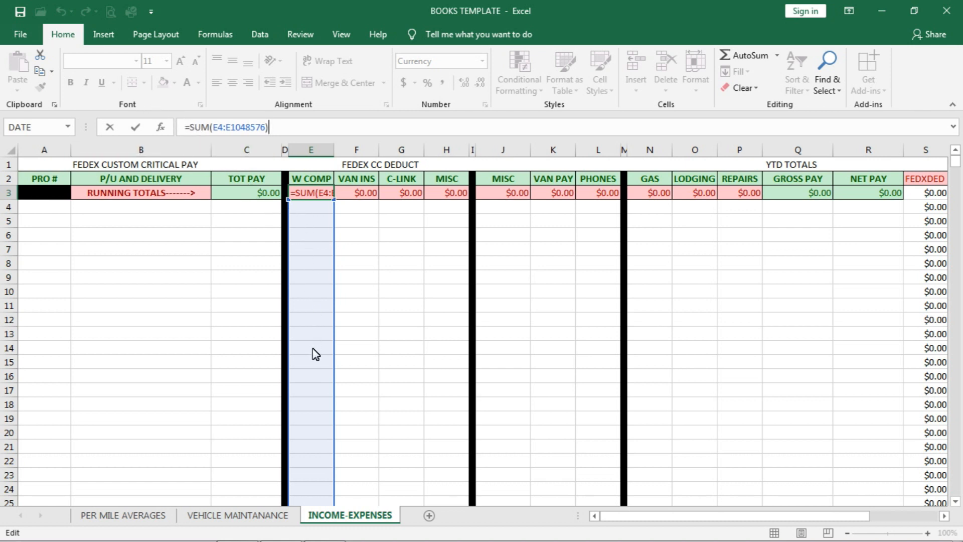
{"action": "left_click", "coordinate": [370, 281]}
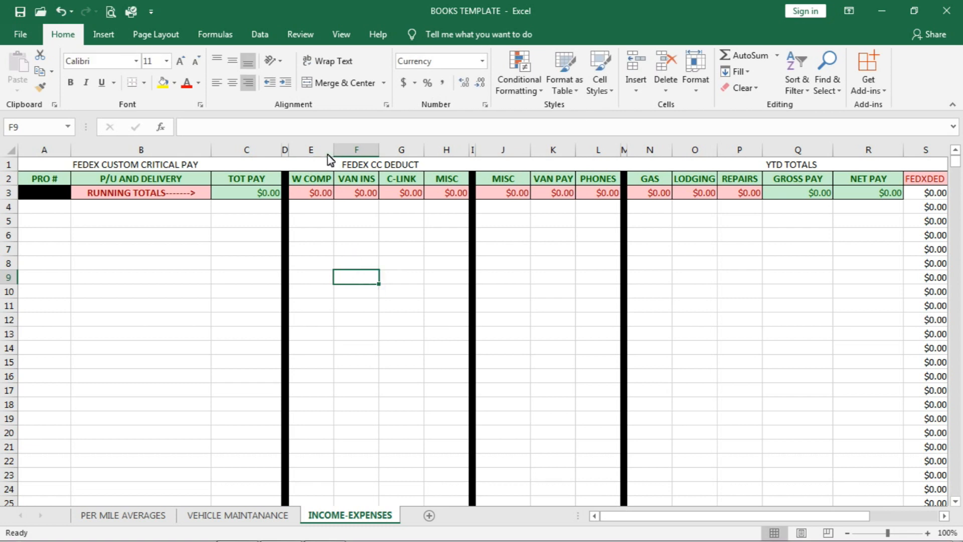
{"action": "double_click", "coordinate": [315, 197]}
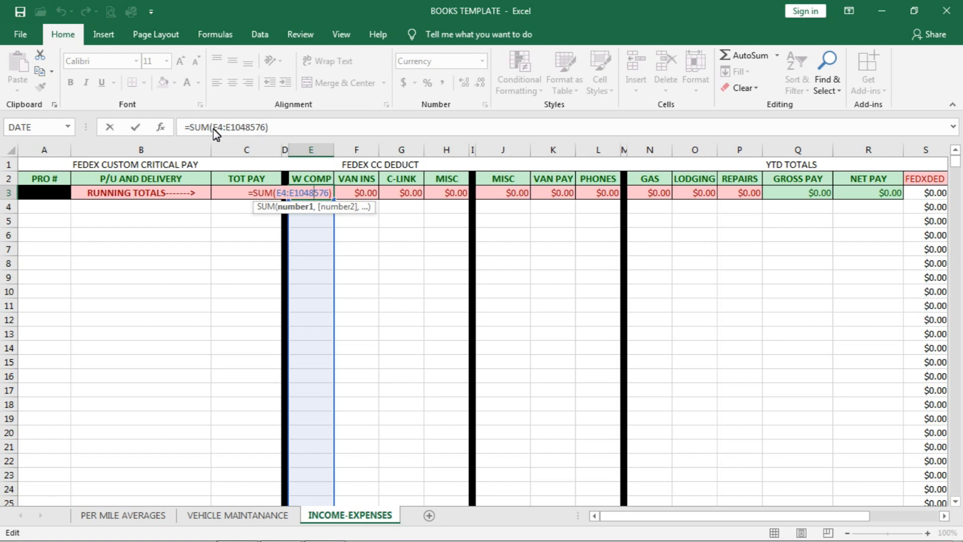
{"action": "left_click", "coordinate": [266, 292]}
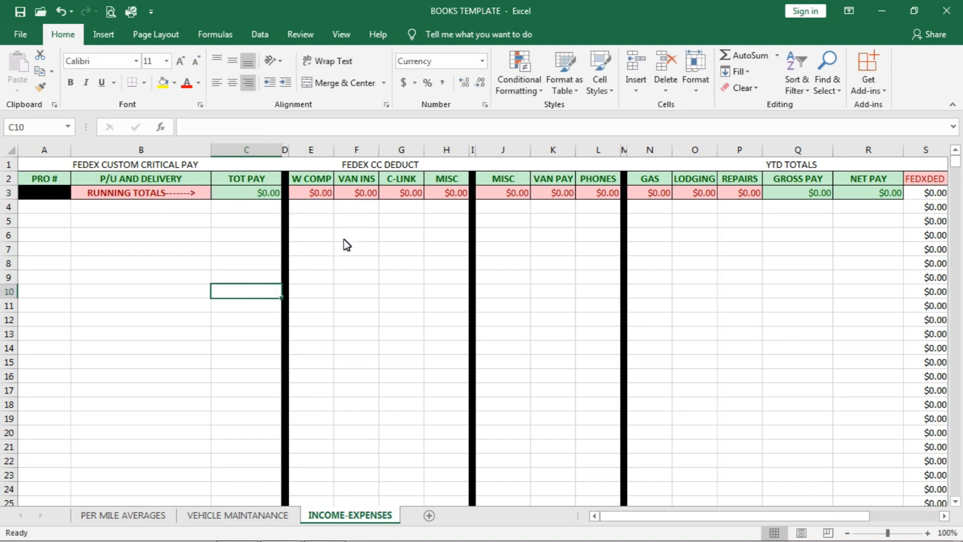
Step: Examine the SUM formula of the C-LINK running total in G3 and the range it covers
{"action": "double_click", "coordinate": [410, 193]}
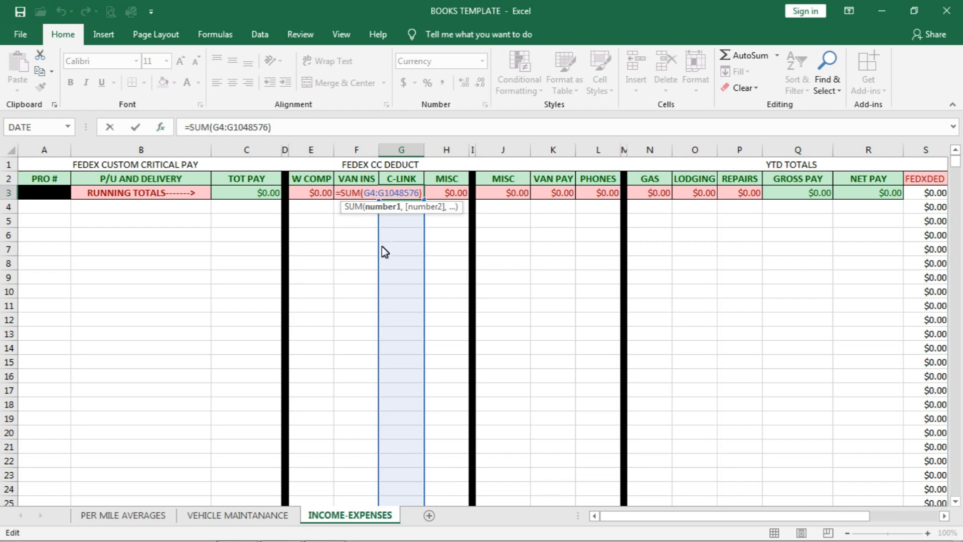
{"action": "left_click", "coordinate": [322, 296]}
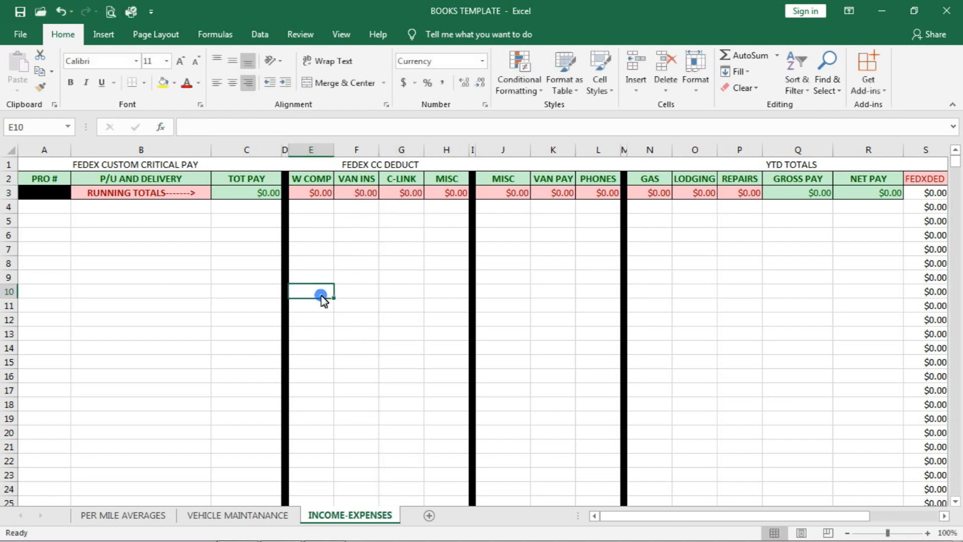
{"action": "left_click", "coordinate": [404, 195]}
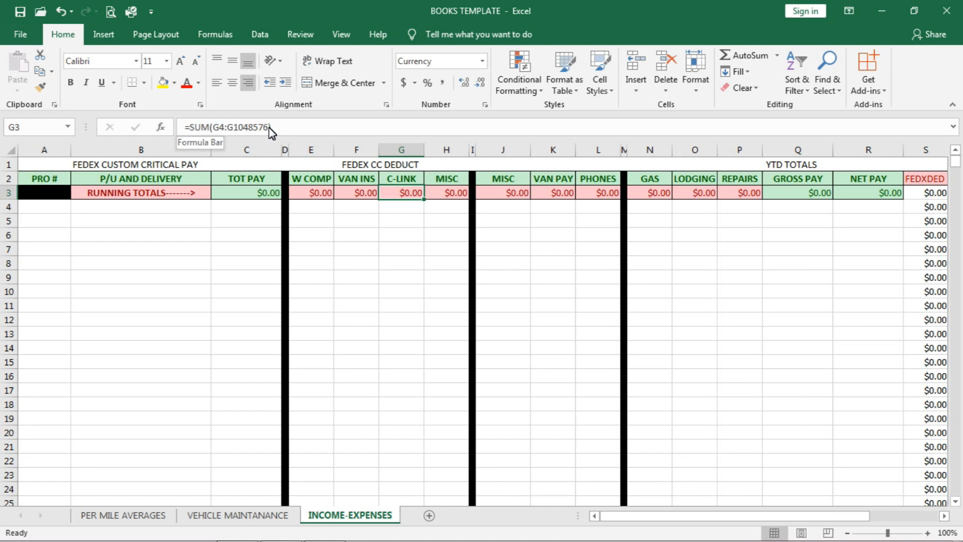
Step: Enter test amounts of 34 in G7 and G15 of the C-LINK column
{"action": "left_click", "coordinate": [397, 254]}
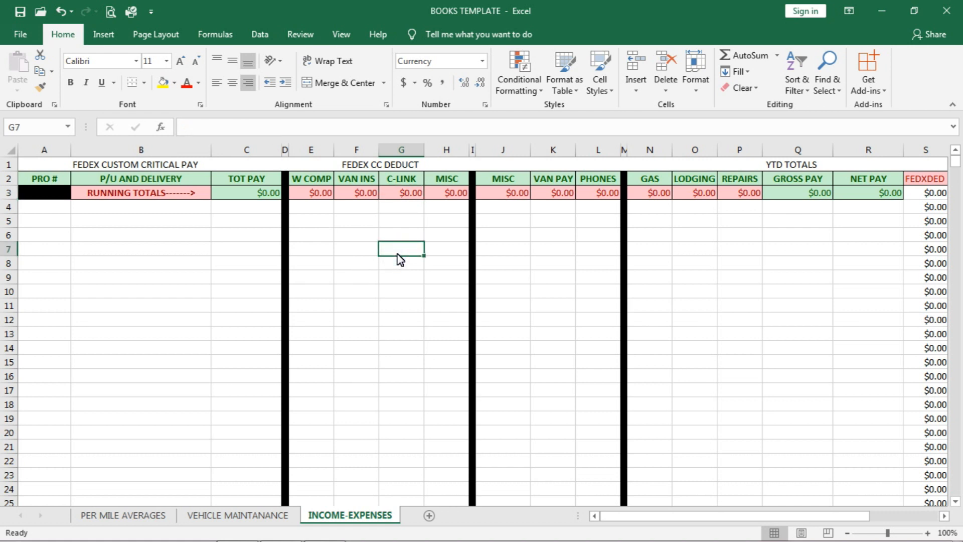
{"action": "type", "text": "34"}
{"action": "left_click", "coordinate": [392, 305]}
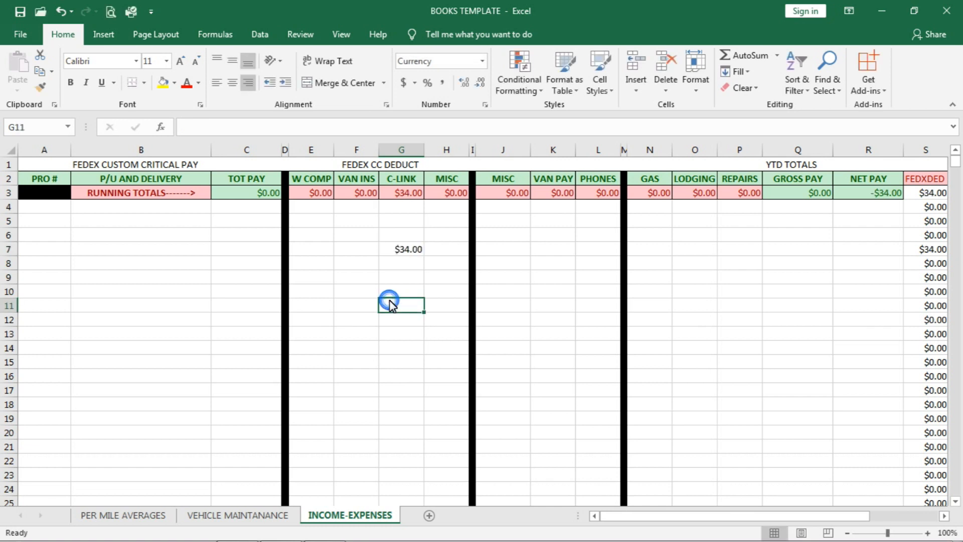
{"action": "left_click", "coordinate": [401, 360]}
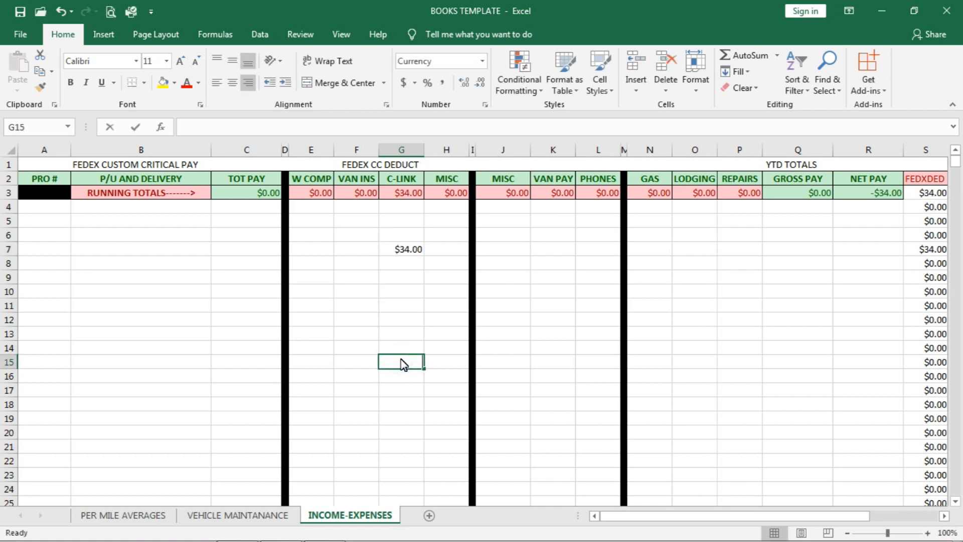
{"action": "type", "text": "34"}
{"action": "left_click", "coordinate": [396, 390]}
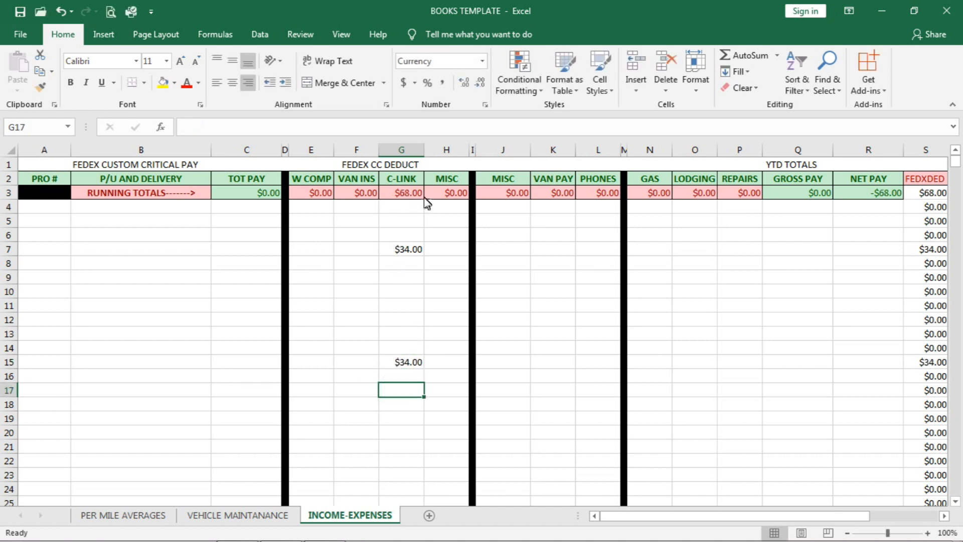
Step: Check the C-LINK running total in G3 against the test amounts and undo both entries
{"action": "left_click", "coordinate": [396, 197]}
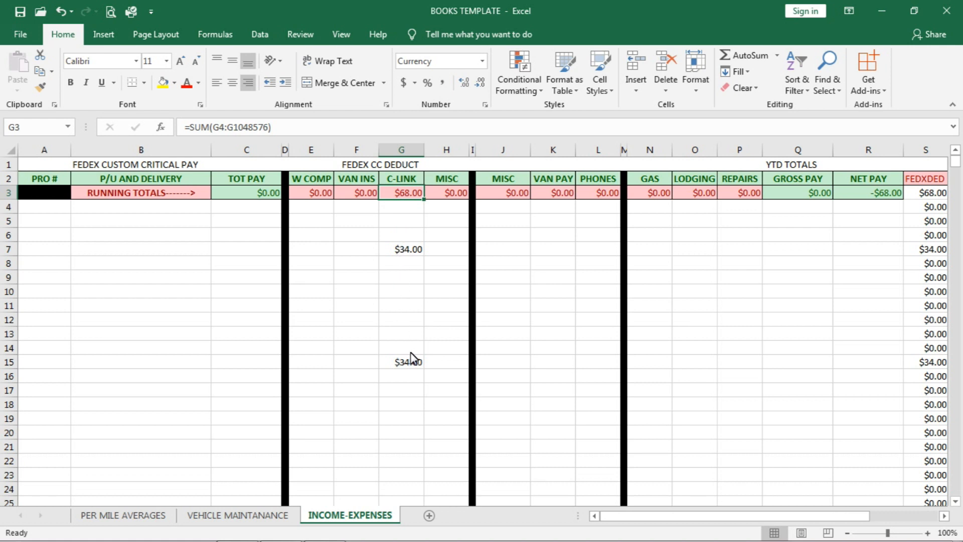
{"action": "key", "text": "ctrl+z"}
{"action": "key", "text": "ctrl+z"}
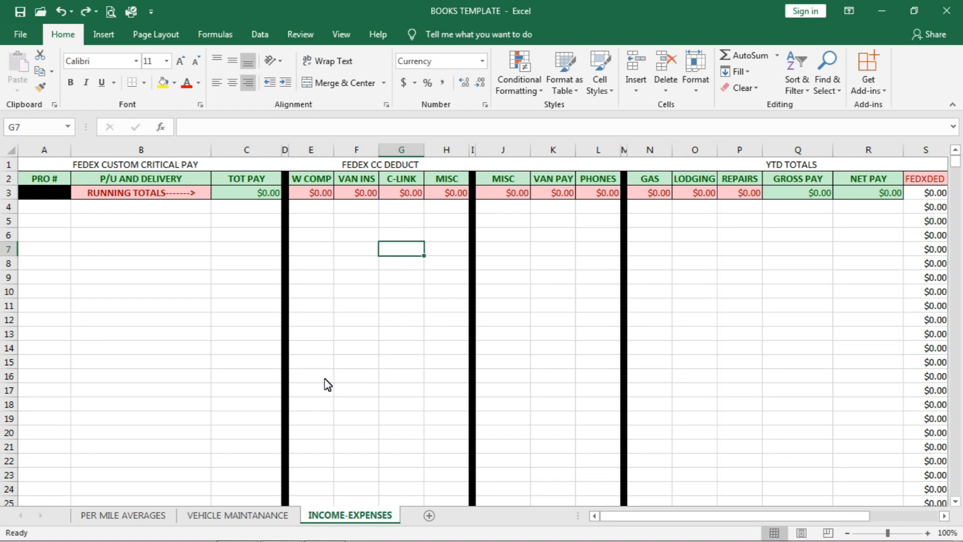
Step: Examine the running total formulas of MISC in H3 and TOT PAY in C3, and the GROSS PAY formula in Q3
{"action": "left_click", "coordinate": [457, 195]}
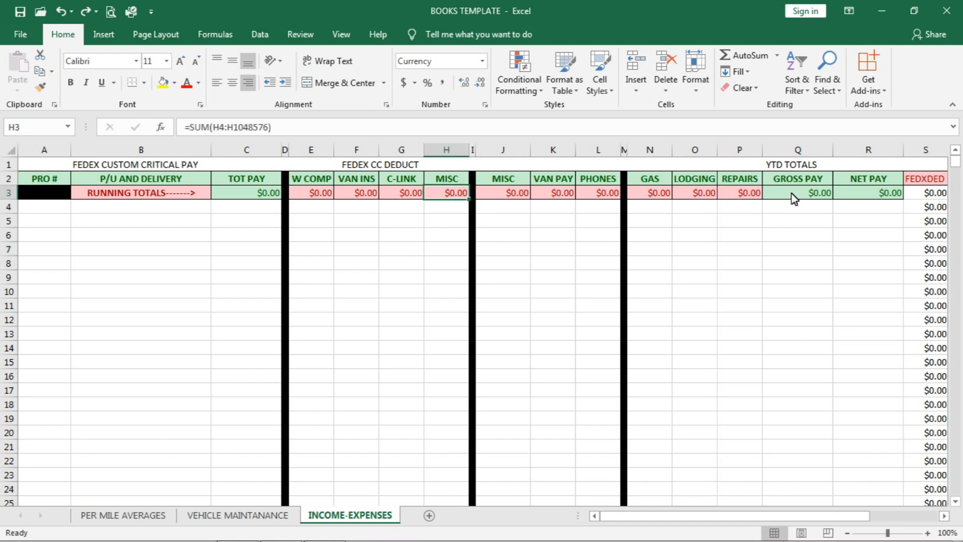
{"action": "left_click", "coordinate": [239, 194]}
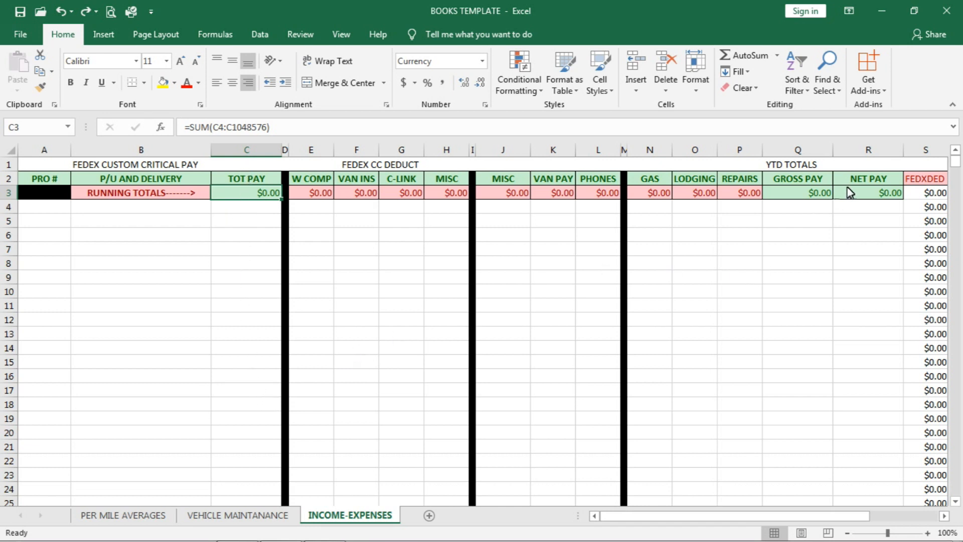
{"action": "left_click", "coordinate": [803, 195]}
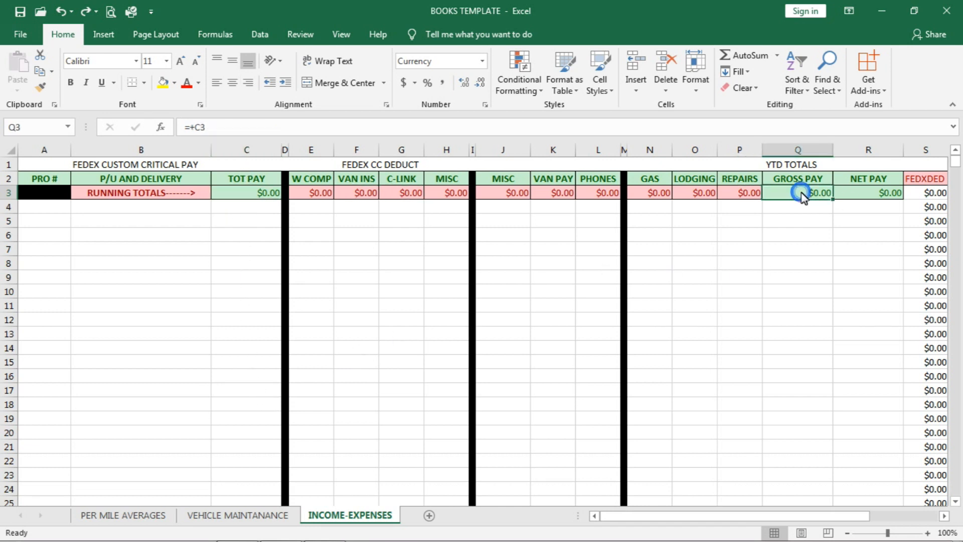
Step: Look over the empty cells beneath GROSS PAY in column Q and NET PAY in column R
{"action": "left_click", "coordinate": [813, 235]}
{"action": "left_click", "coordinate": [797, 286]}
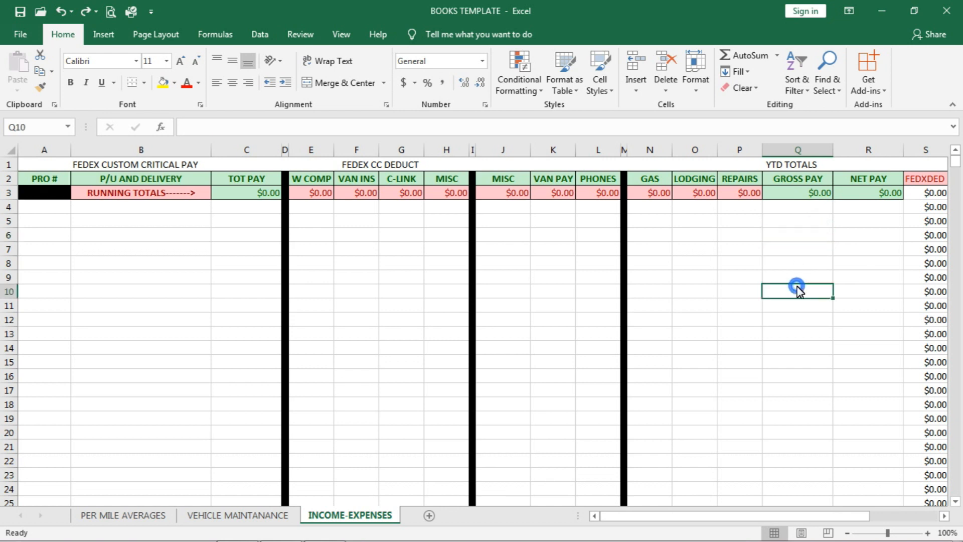
{"action": "double_click", "coordinate": [797, 286]}
{"action": "double_click", "coordinate": [801, 308]}
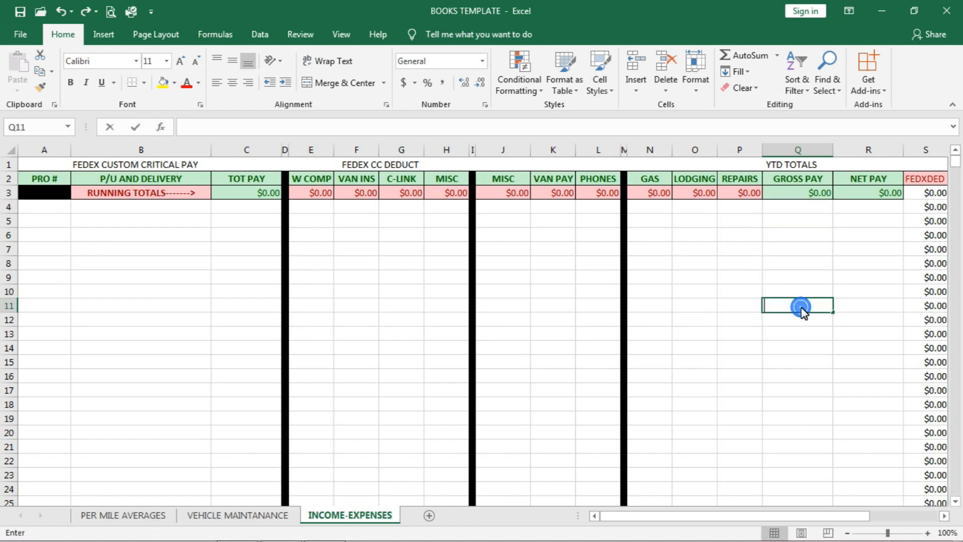
{"action": "left_click", "coordinate": [801, 268]}
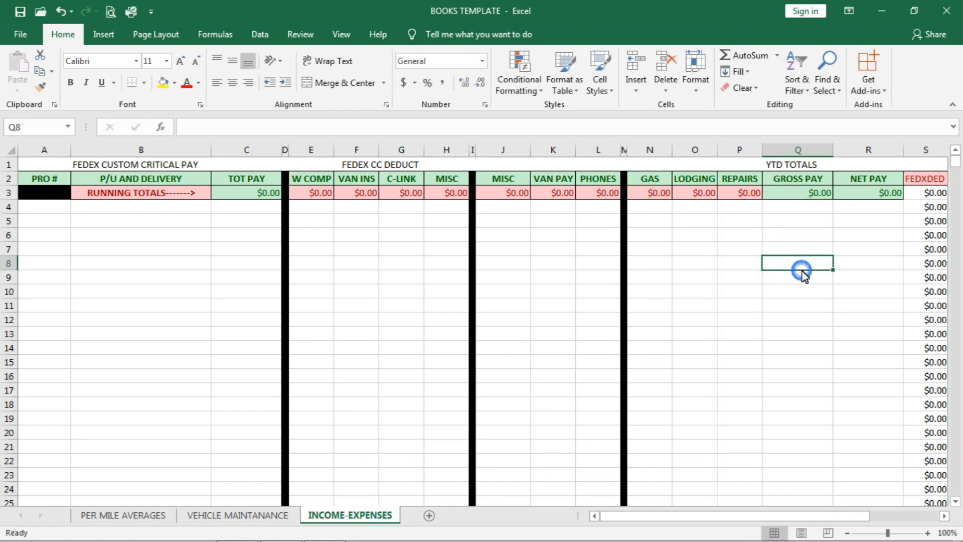
{"action": "mouse_move", "coordinate": [807, 211]}
{"action": "left_mouse_down"}
{"action": "mouse_move", "coordinate": [792, 237]}
{"action": "mouse_move", "coordinate": [786, 362]}
{"action": "mouse_move", "coordinate": [813, 424]}
{"action": "mouse_move", "coordinate": [813, 490]}
{"action": "mouse_move", "coordinate": [818, 323]}
{"action": "mouse_move", "coordinate": [799, 217]}
{"action": "left_mouse_up"}
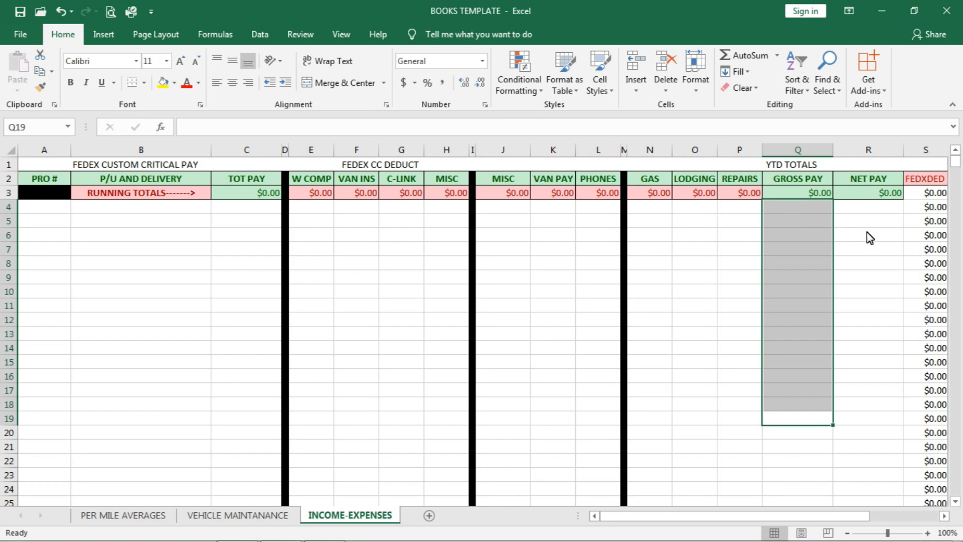
{"action": "left_click_drag", "start_coordinate": [871, 218], "coordinate": [856, 66]}
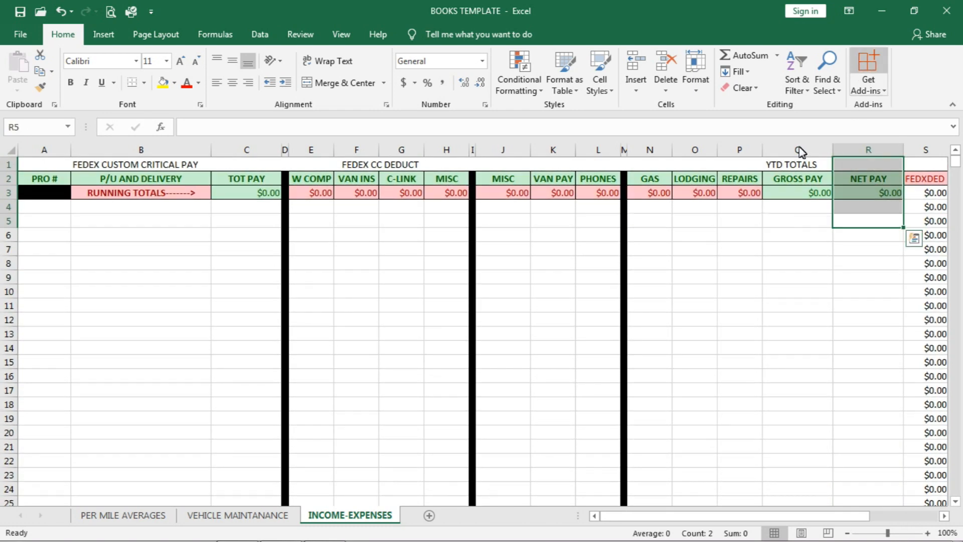
Step: Examine the year-to-date formulas of GROSS PAY in Q3, NET PAY in R3 and FEDXDED in S3, including the TOT PAY source in C3
{"action": "left_click", "coordinate": [803, 236]}
{"action": "left_click", "coordinate": [799, 183]}
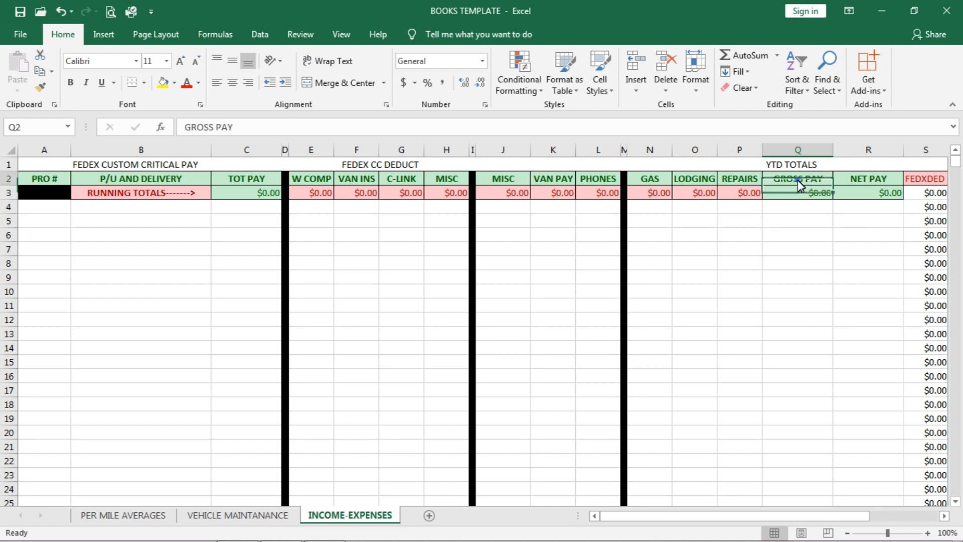
{"action": "left_click", "coordinate": [881, 181]}
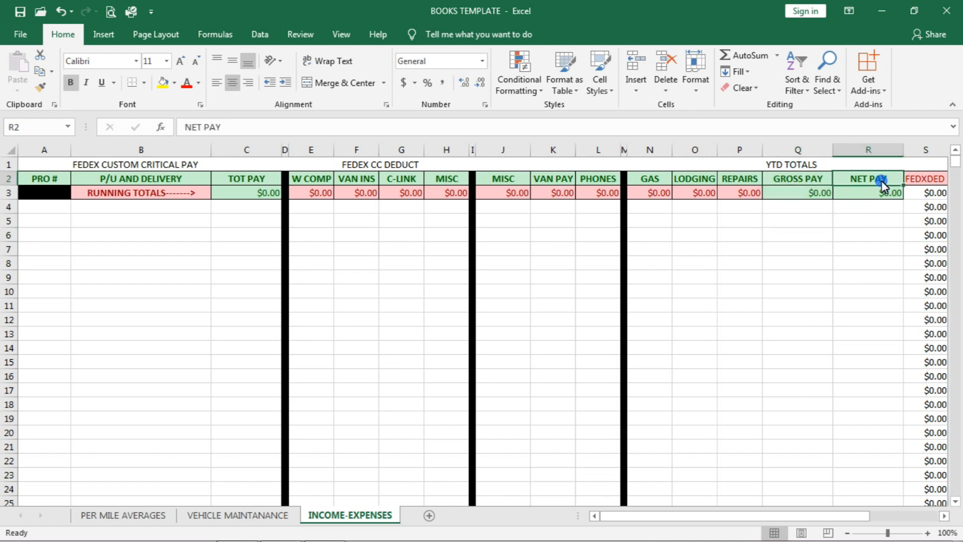
{"action": "left_click", "coordinate": [802, 195]}
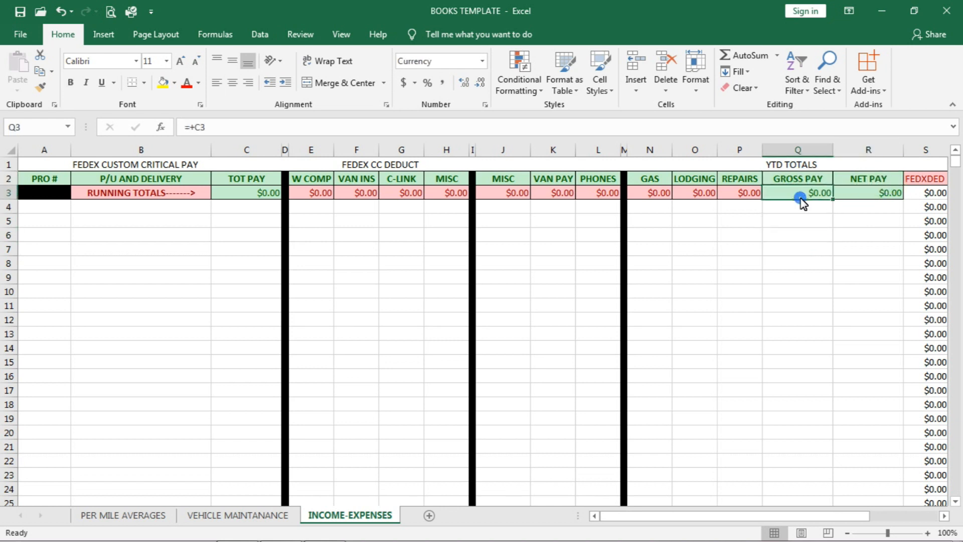
{"action": "left_click", "coordinate": [871, 196]}
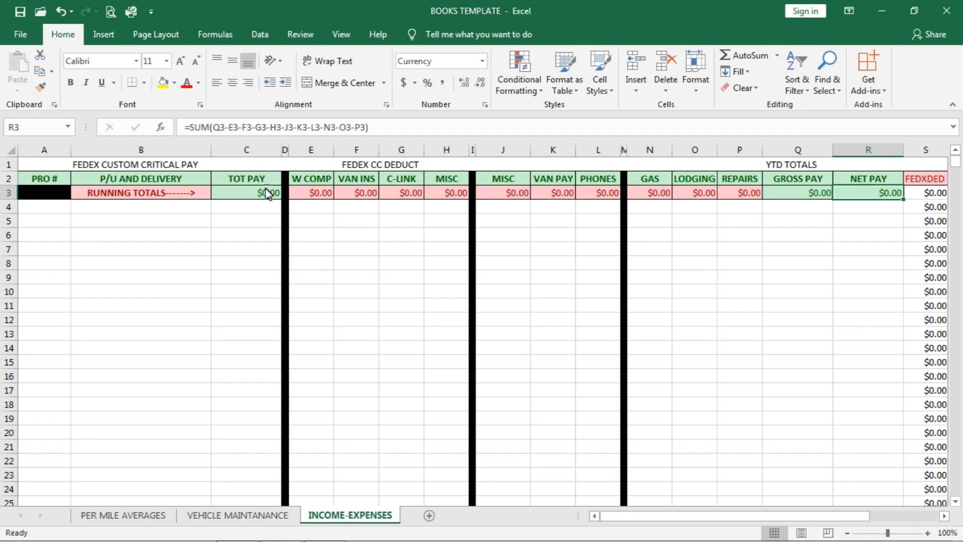
{"action": "left_click", "coordinate": [256, 195]}
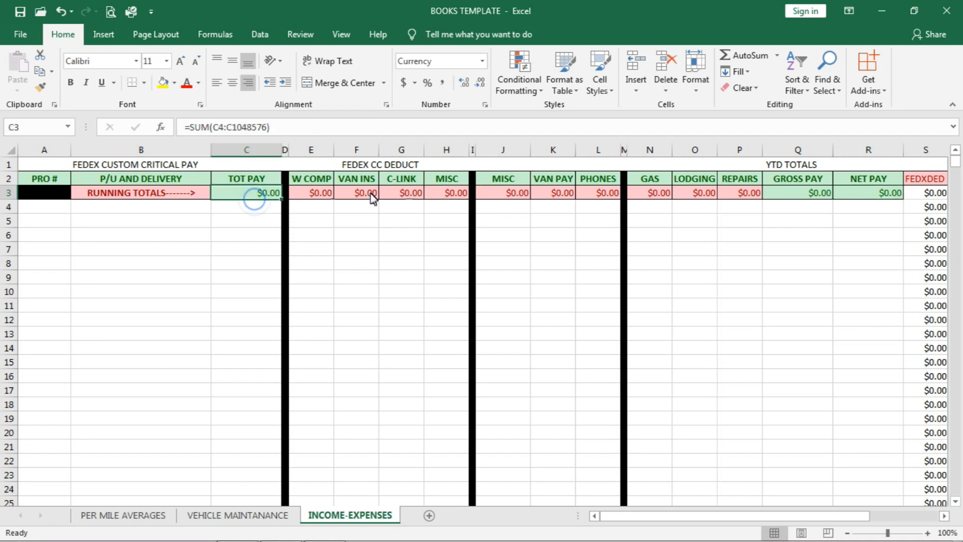
{"action": "left_click", "coordinate": [741, 206]}
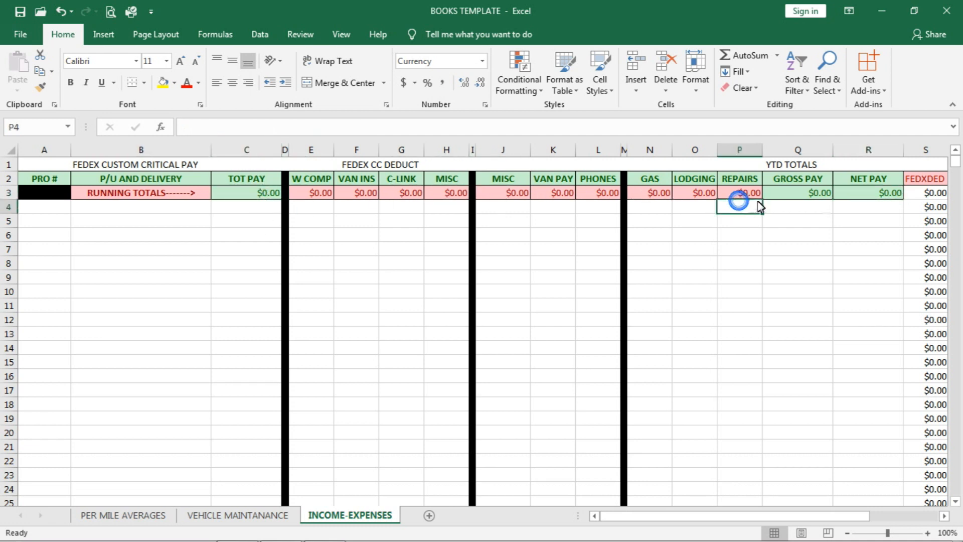
{"action": "left_click", "coordinate": [937, 195]}
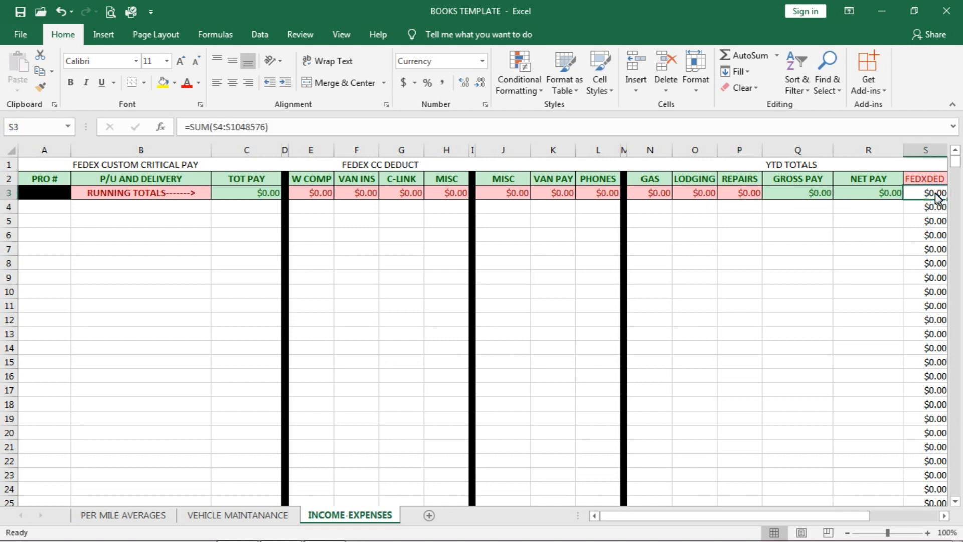
{"action": "left_click", "coordinate": [815, 199]}
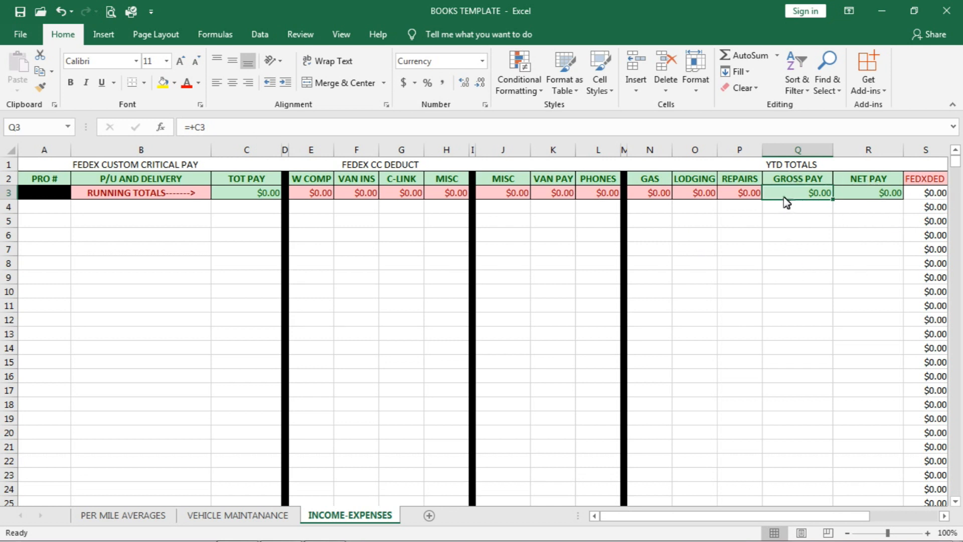
Step: Examine the SUM formulas of VAN INS, C-LINK and MISC in F3:H3 and highlight column H to show the summed range
{"action": "left_click", "coordinate": [365, 196]}
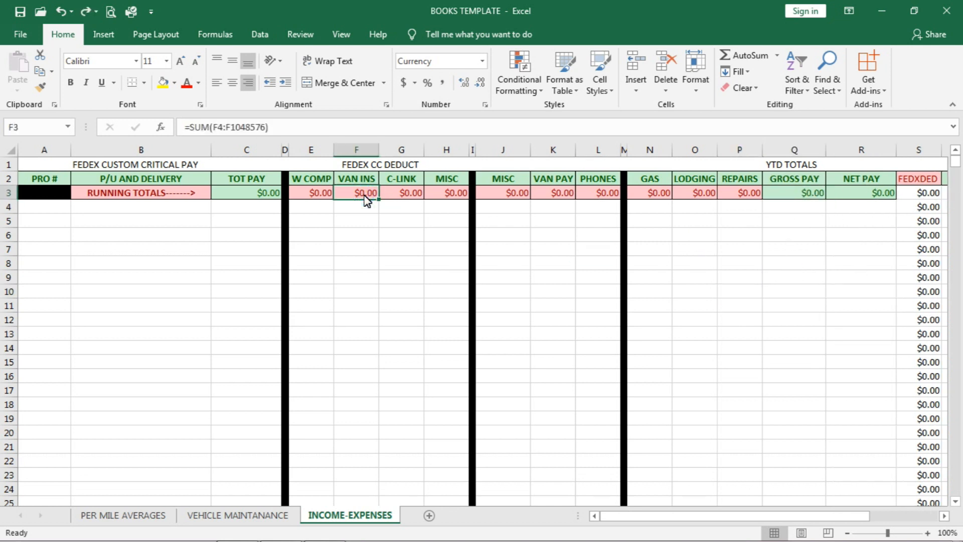
{"action": "left_click", "coordinate": [404, 197]}
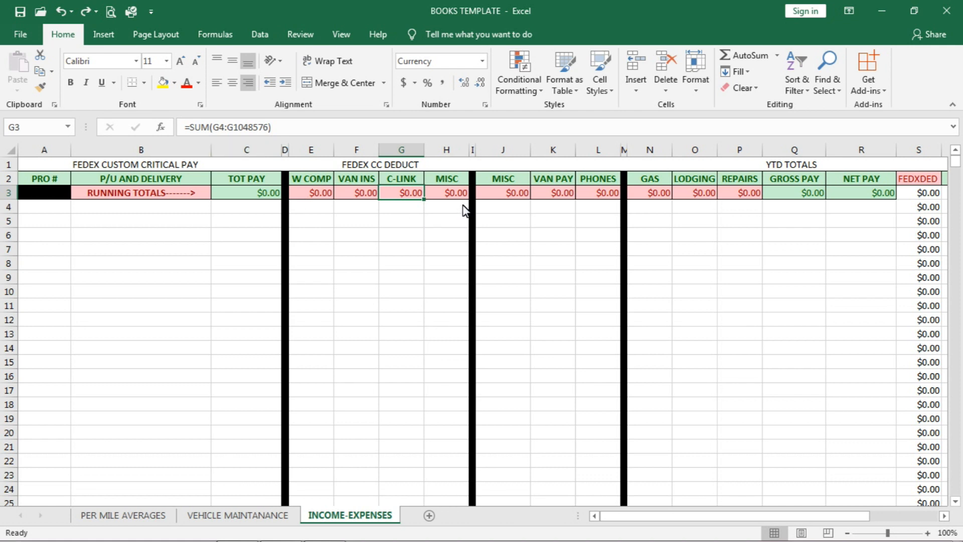
{"action": "left_click", "coordinate": [446, 194]}
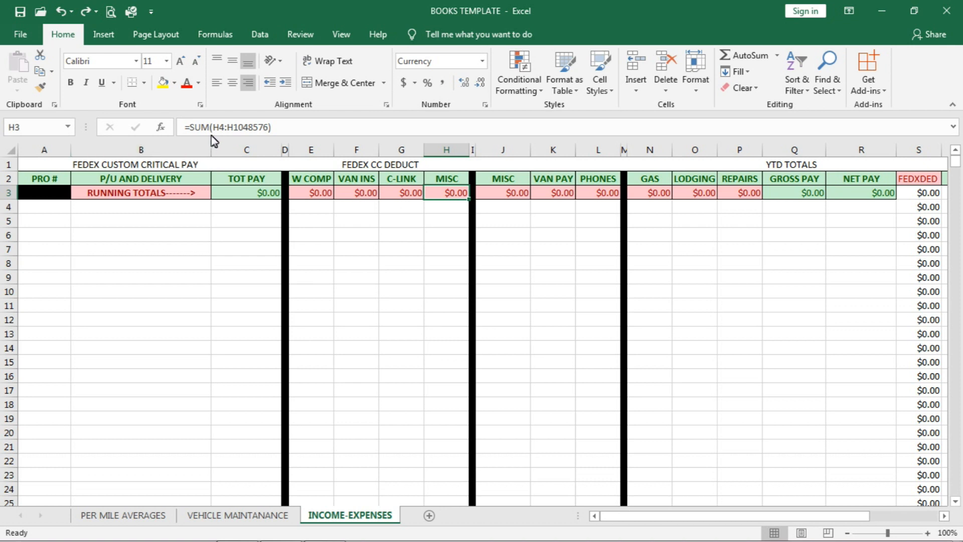
{"action": "left_click", "coordinate": [441, 211]}
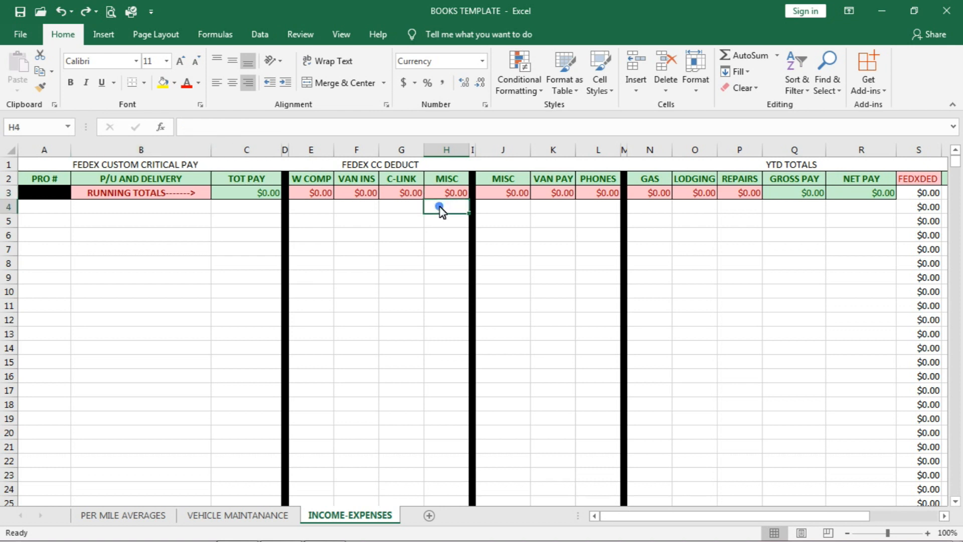
{"action": "left_click", "coordinate": [444, 196]}
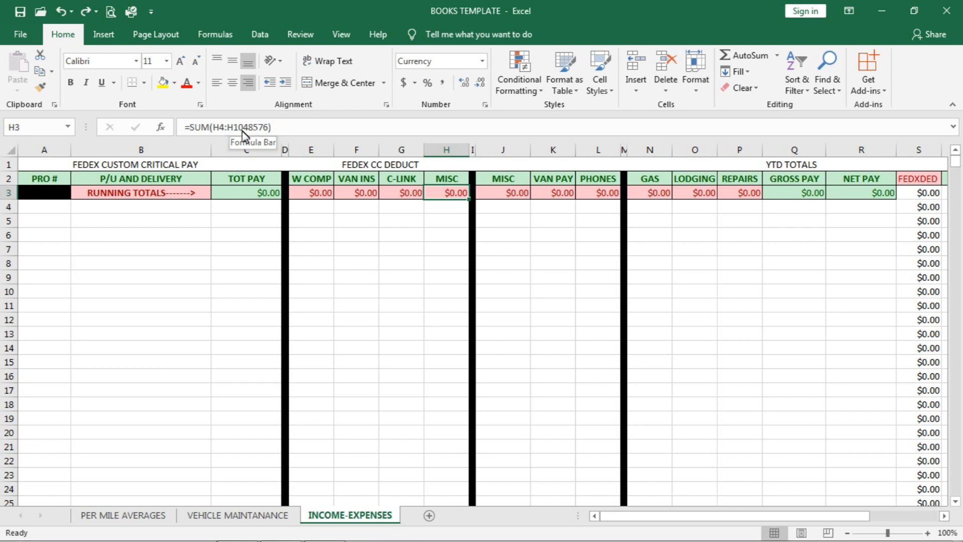
{"action": "left_click", "coordinate": [301, 132]}
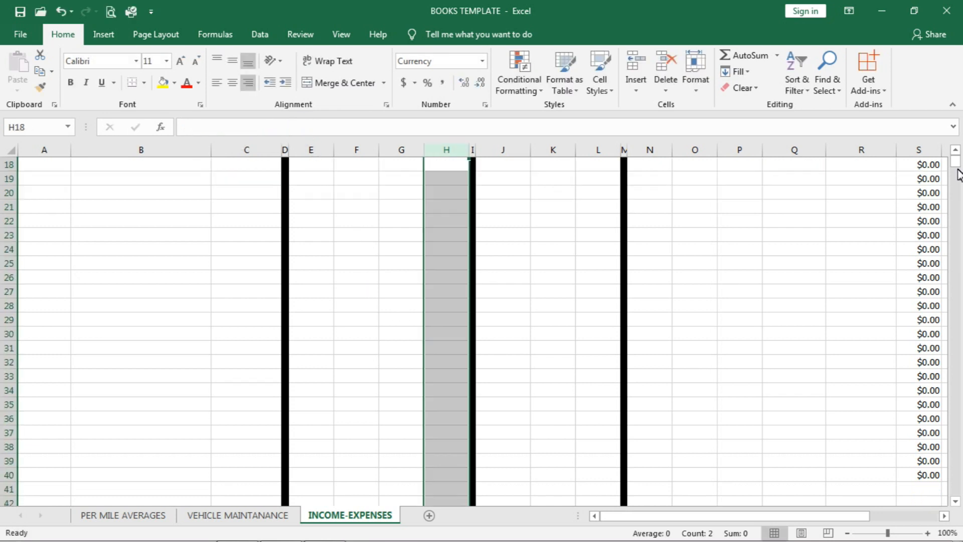
{"action": "scroll", "coordinate": [958, 173], "scroll_direction": "up", "scroll_amount": 6}
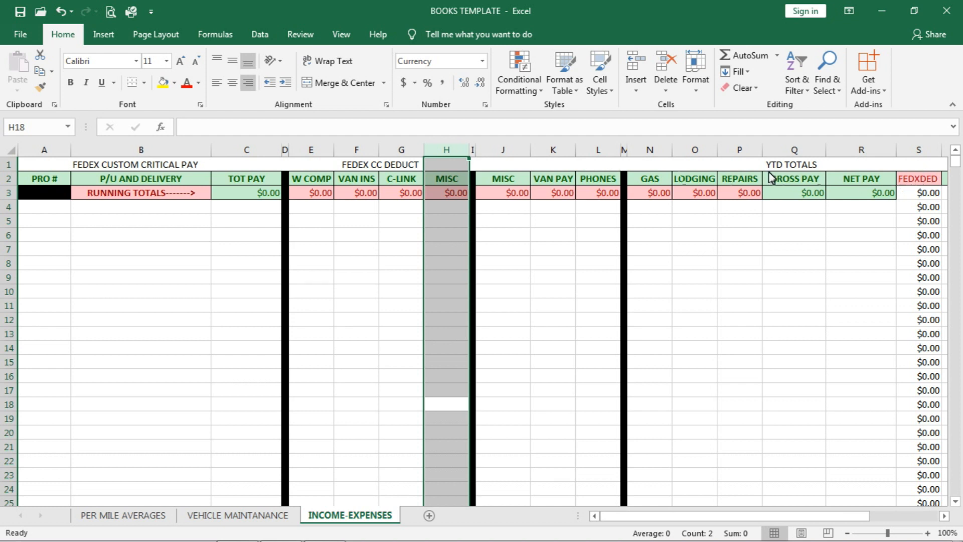
Step: Compare the running total formulas of REPAIRS in P3 and C-LINK in G3
{"action": "left_click", "coordinate": [742, 197]}
{"action": "left_click", "coordinate": [742, 197]}
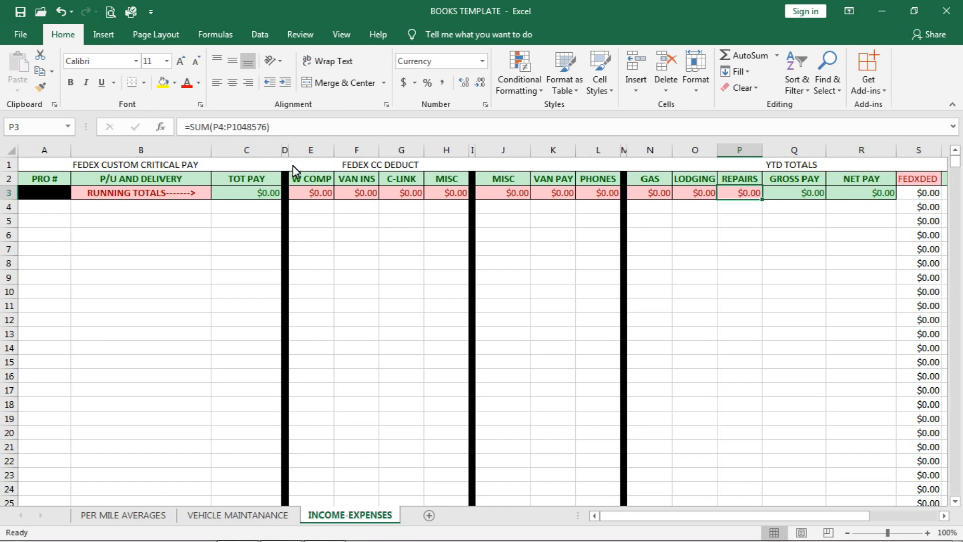
{"action": "left_click", "coordinate": [400, 196]}
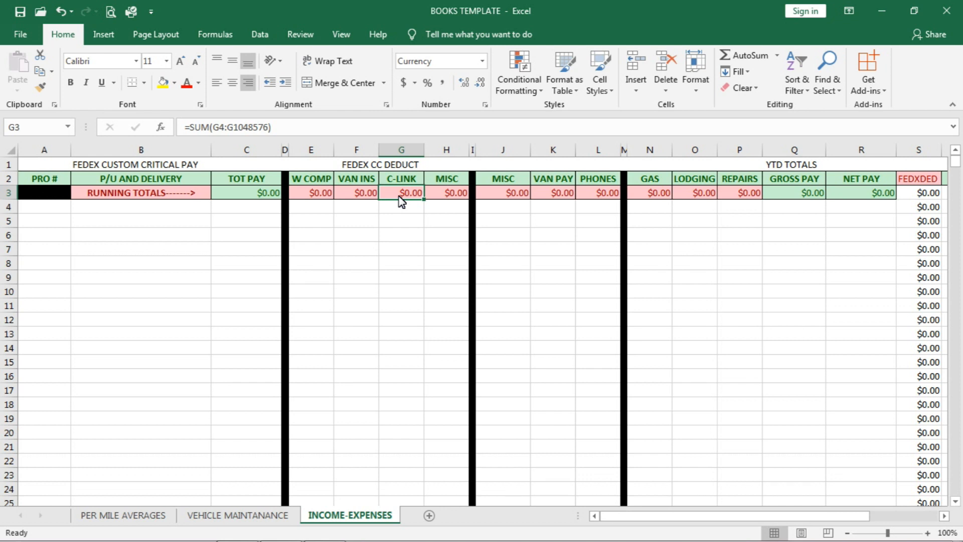
Step: Review the expense columns MISC, VAN PAY, PHONES, GAS and LODGING on the INCOME-EXPENSES sheet
{"action": "left_click", "coordinate": [517, 181]}
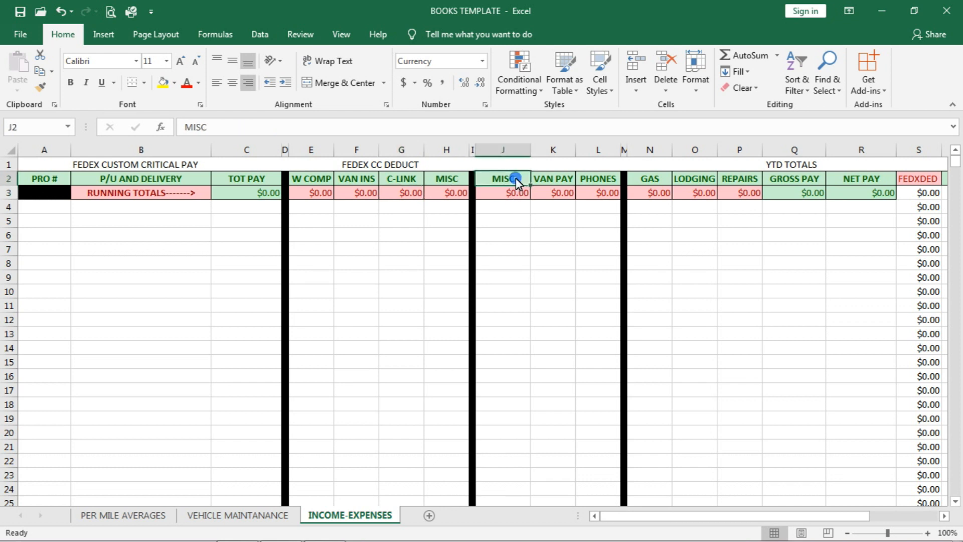
{"action": "left_click", "coordinate": [557, 183]}
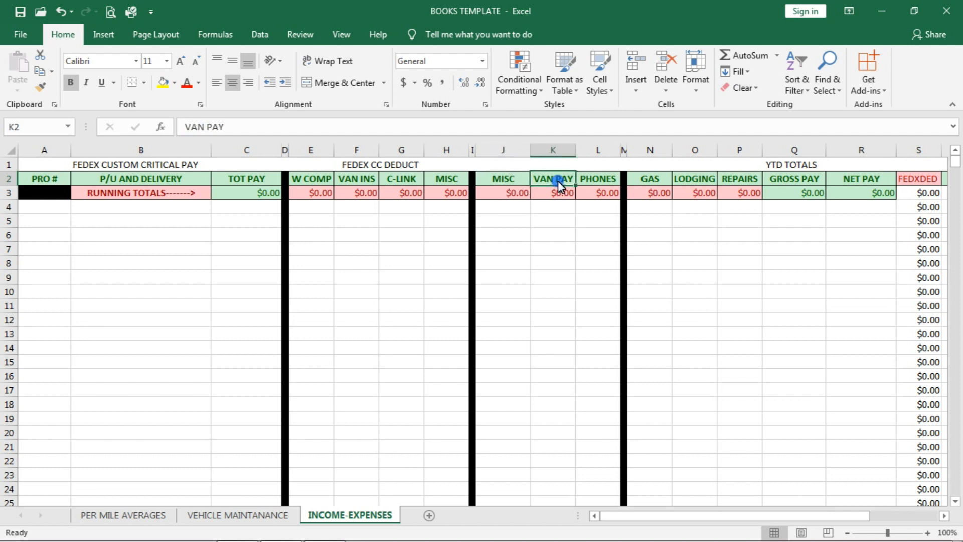
{"action": "left_click", "coordinate": [605, 184]}
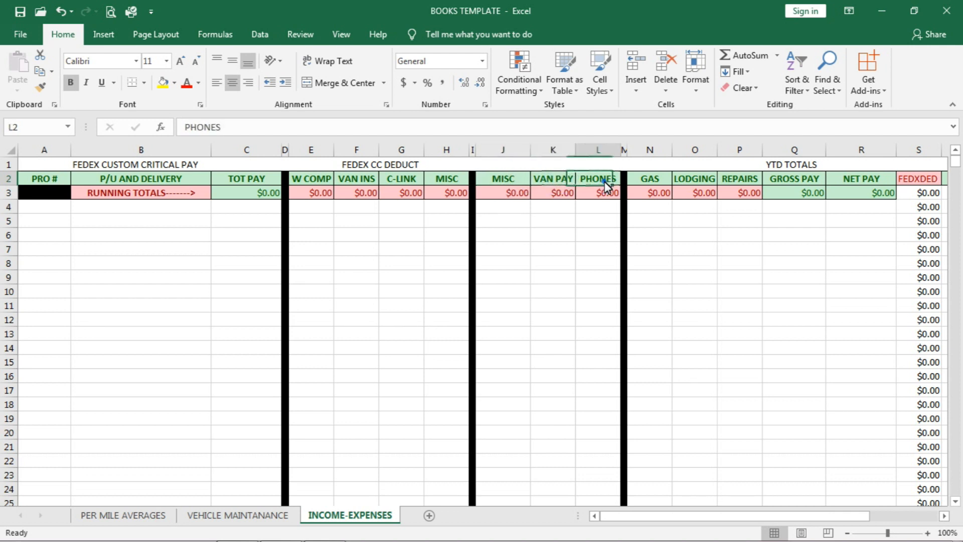
{"action": "left_click", "coordinate": [650, 180]}
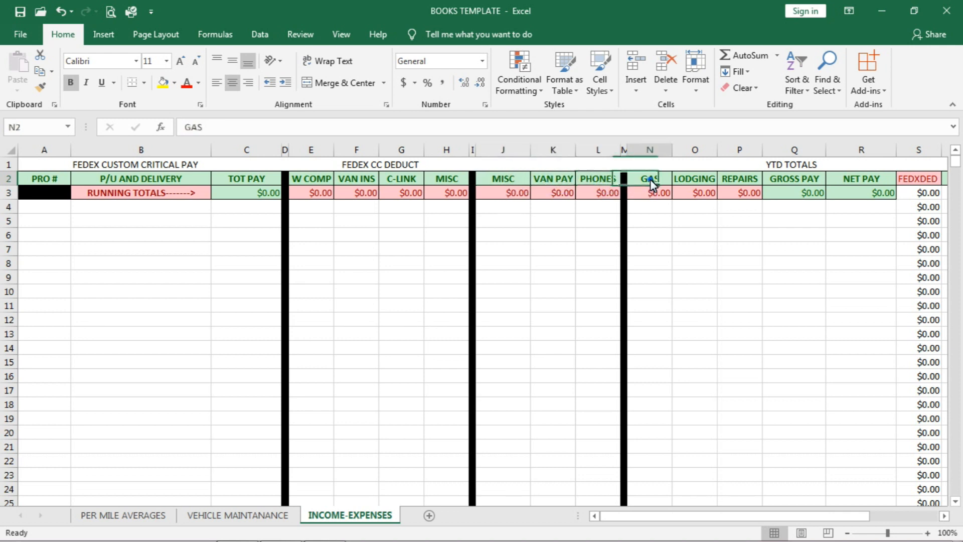
{"action": "left_click", "coordinate": [696, 190]}
Step: Open the VEHICLE MAINTANANCE sheet and inspect the entry cells of the COST column from H3 to H8
{"action": "left_click", "coordinate": [246, 517]}
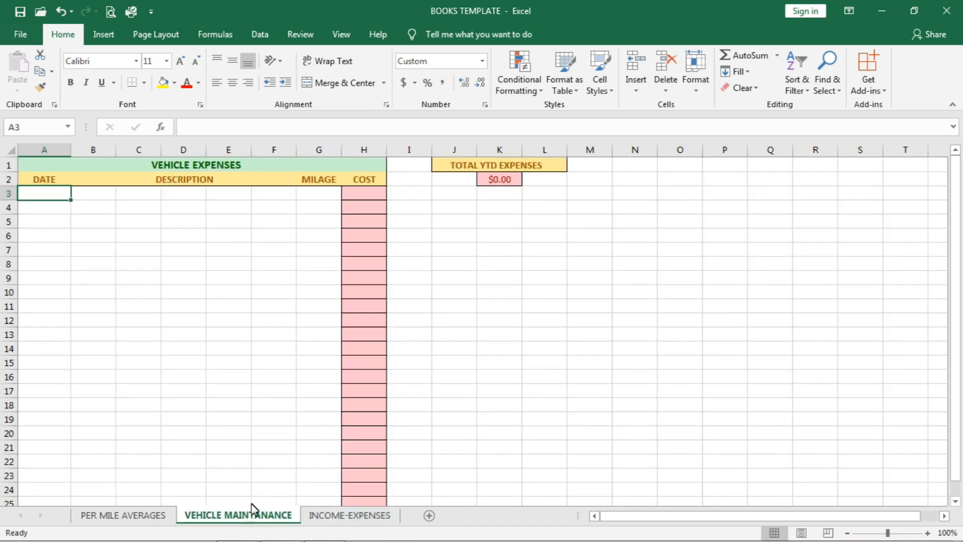
{"action": "left_click", "coordinate": [369, 193]}
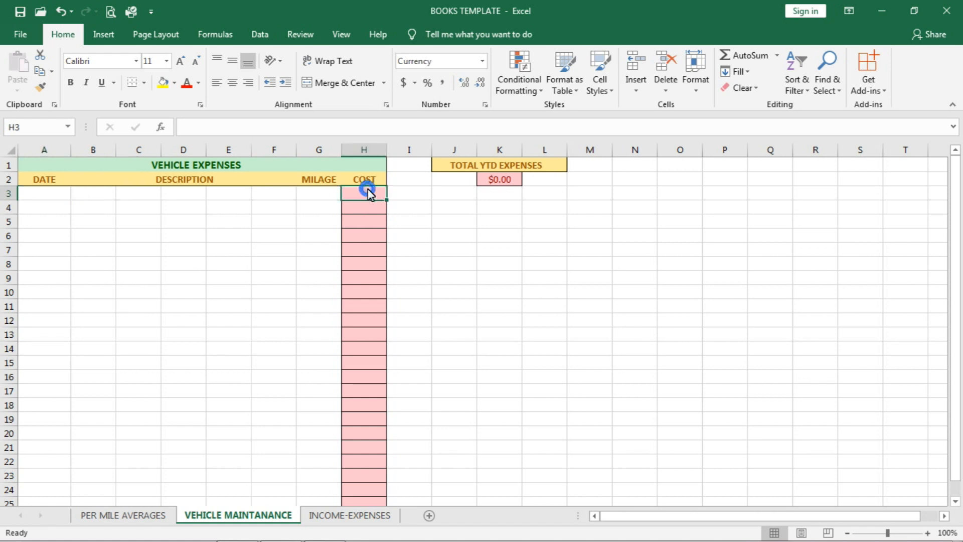
{"action": "left_click", "coordinate": [371, 209]}
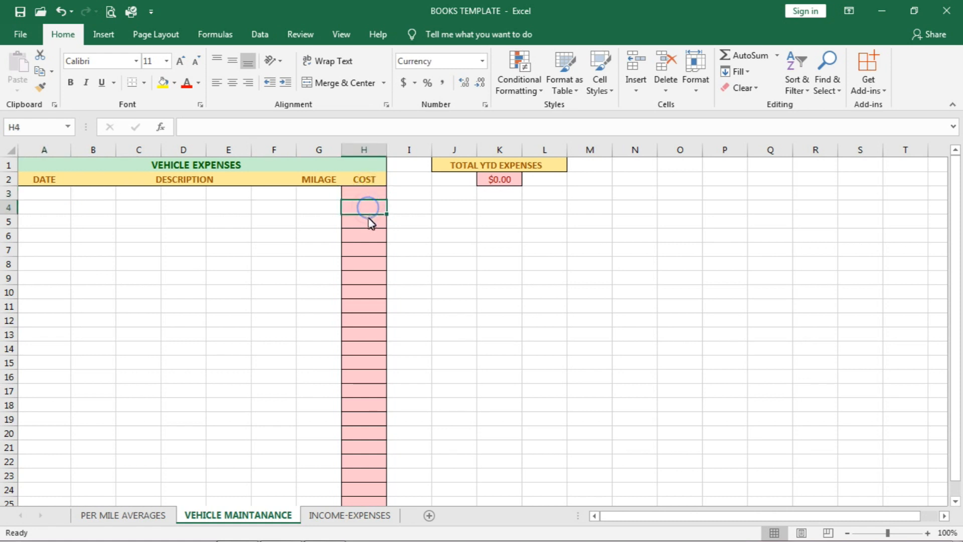
{"action": "left_click", "coordinate": [370, 226]}
{"action": "left_click", "coordinate": [370, 240]}
{"action": "left_click", "coordinate": [363, 196]}
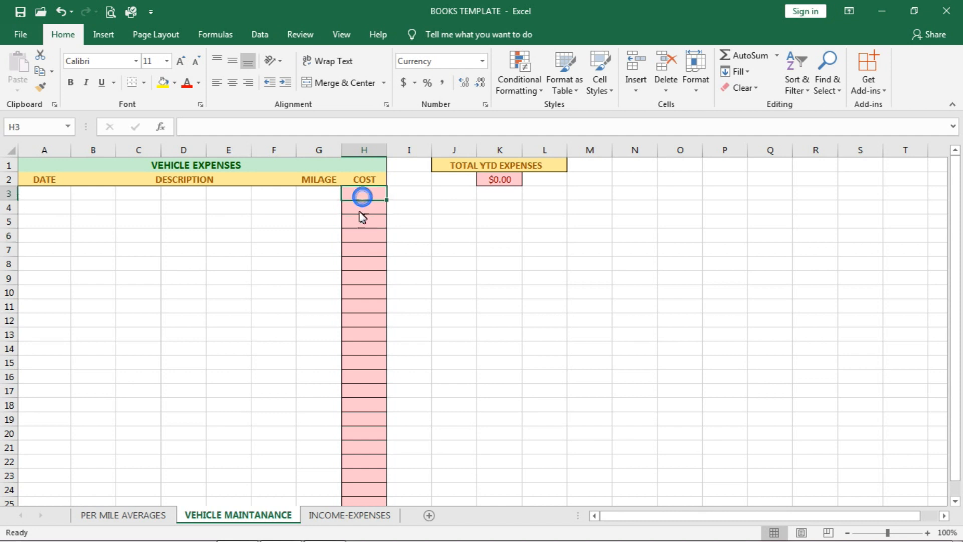
{"action": "left_click", "coordinate": [356, 222]}
{"action": "left_click", "coordinate": [360, 236]}
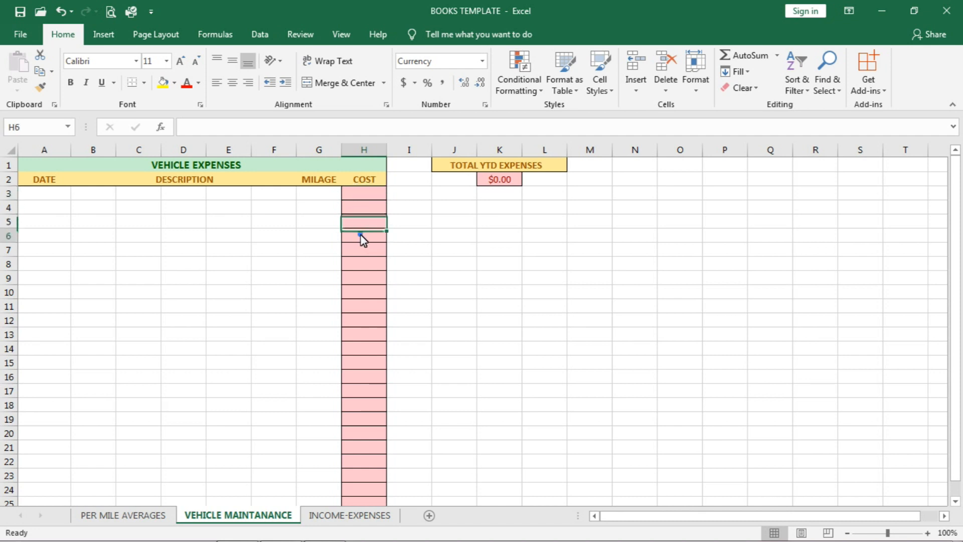
{"action": "left_click", "coordinate": [365, 264]}
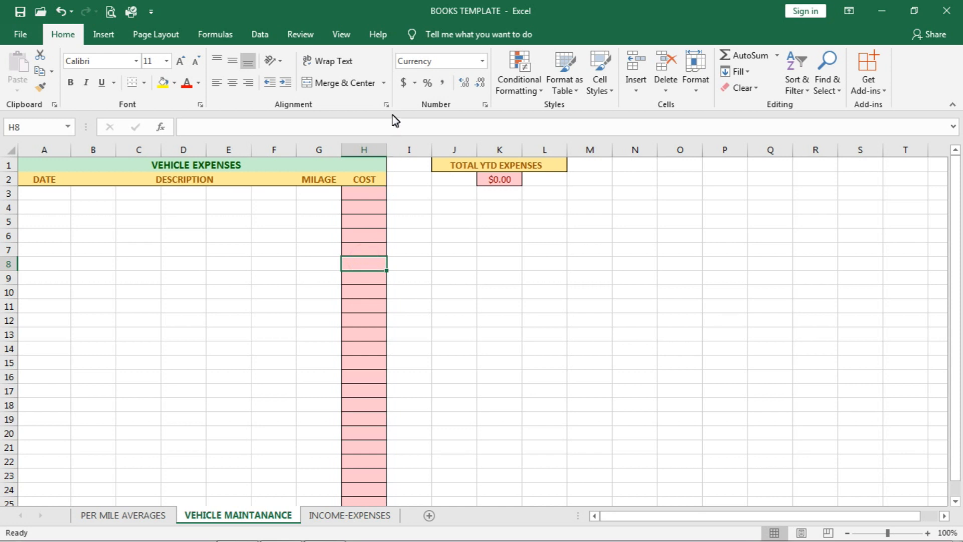
Step: Check the number format of the COST cells down to H16 and the TOTAL YTD EXPENSES formula in K2
{"action": "left_click", "coordinate": [435, 60]}
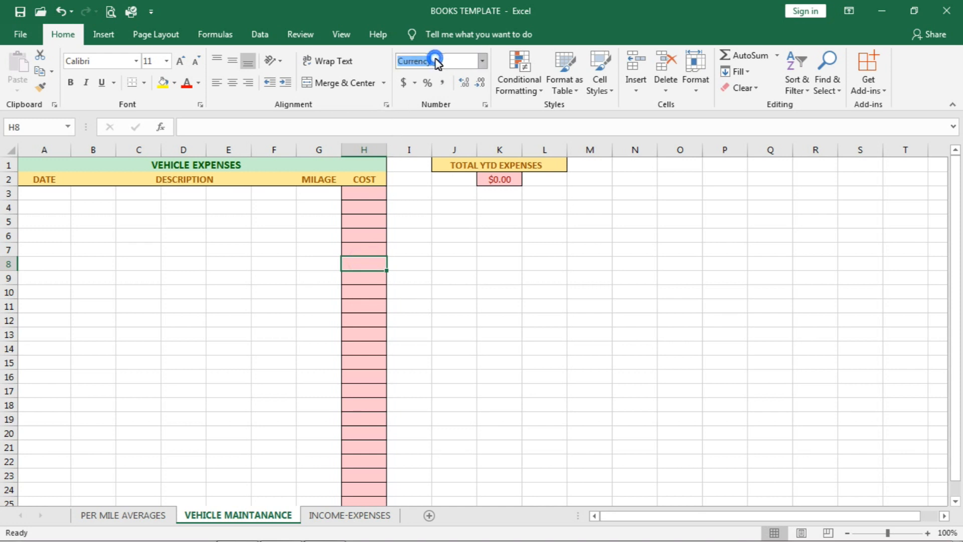
{"action": "left_click", "coordinate": [370, 279]}
{"action": "left_click", "coordinate": [374, 310]}
{"action": "left_click", "coordinate": [374, 376]}
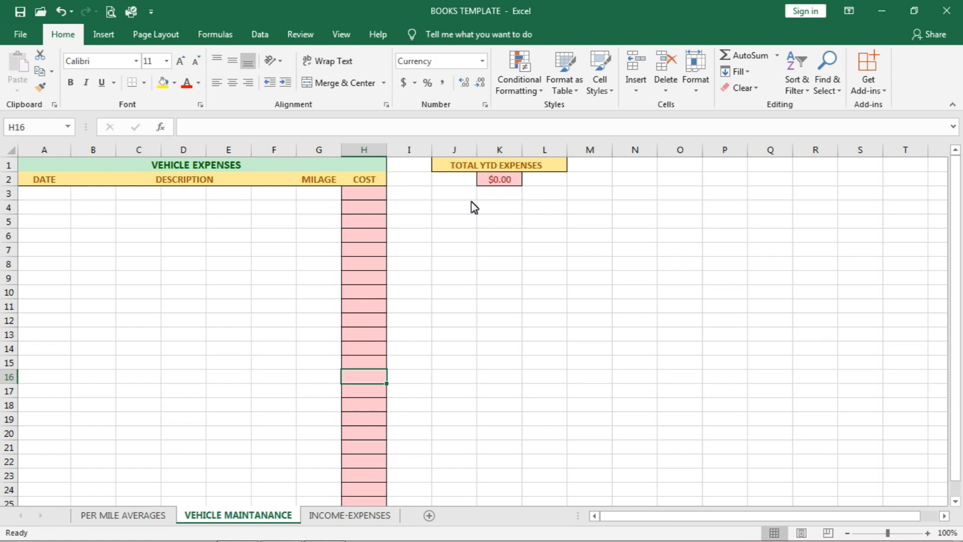
{"action": "left_click", "coordinate": [509, 181]}
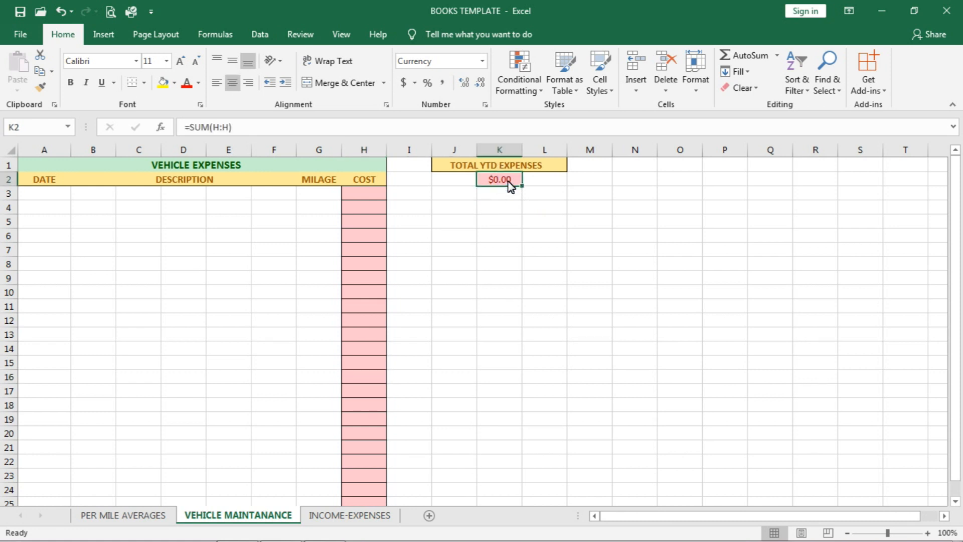
{"action": "triple_click", "coordinate": [237, 128]}
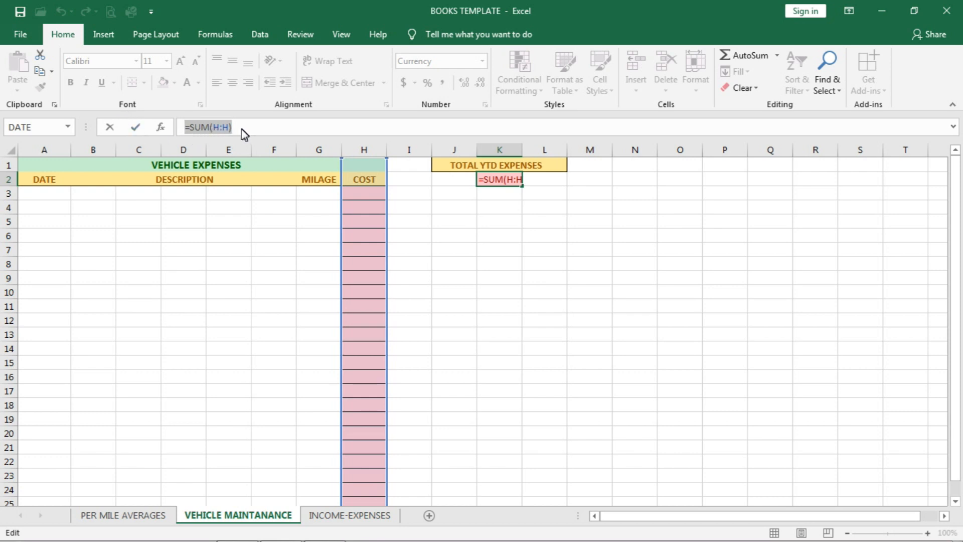
{"action": "left_click", "coordinate": [370, 196]}
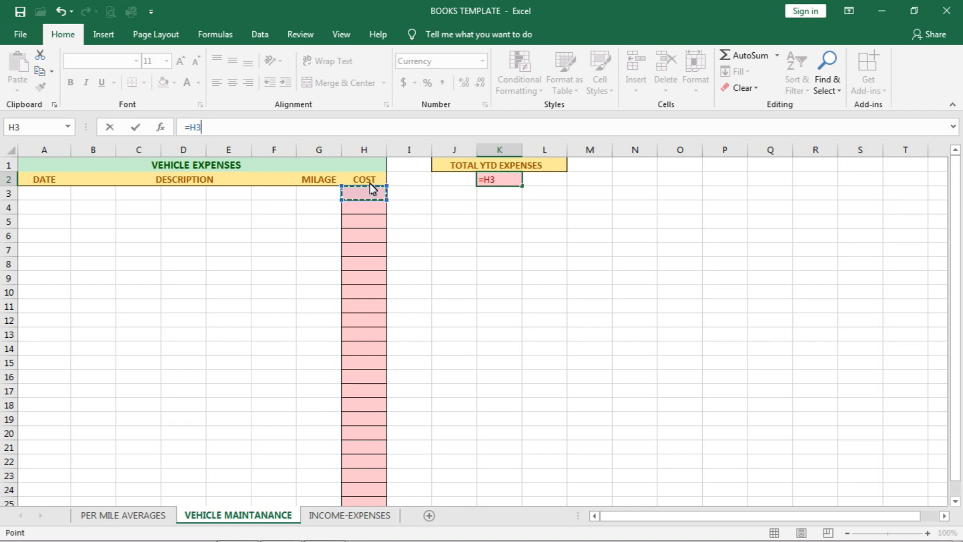
{"action": "left_click", "coordinate": [371, 166]}
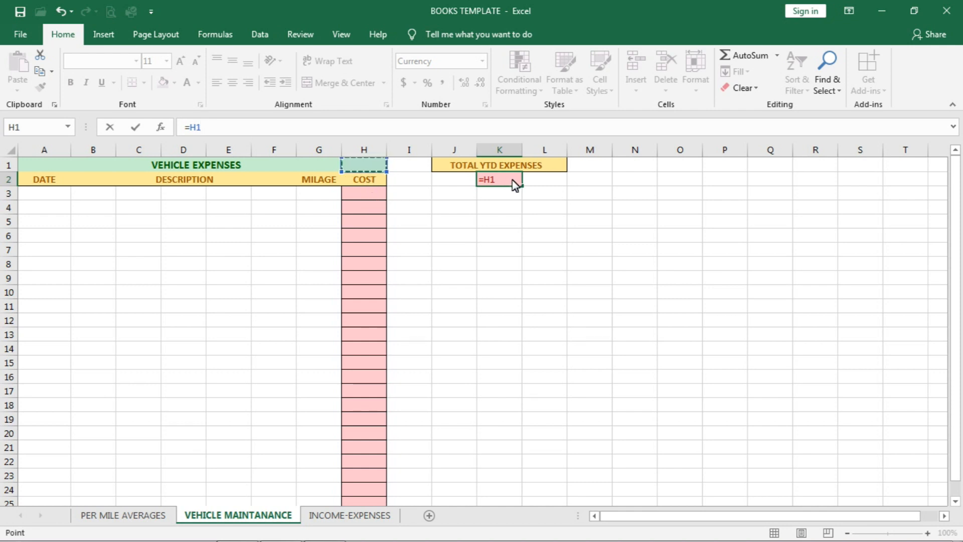
{"action": "left_click", "coordinate": [511, 198]}
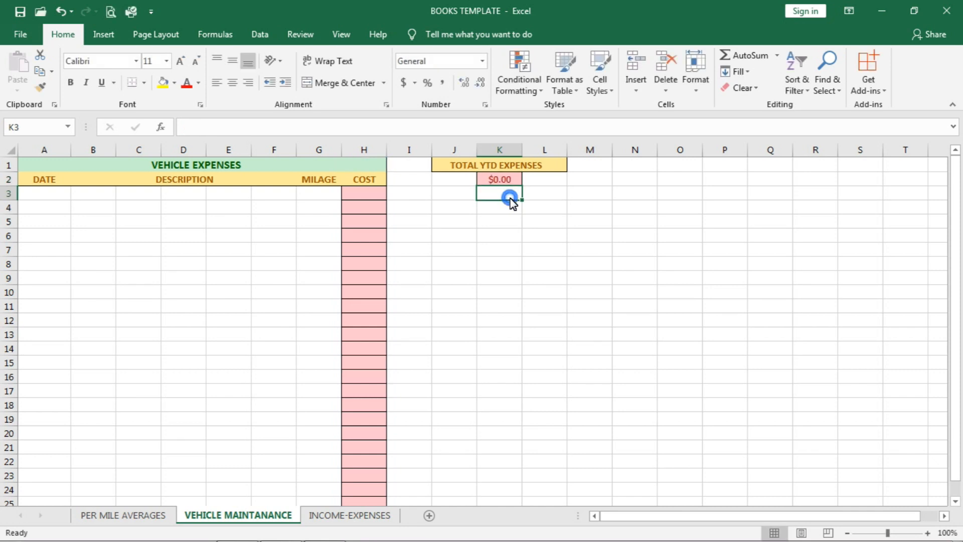
{"action": "left_click", "coordinate": [508, 183]}
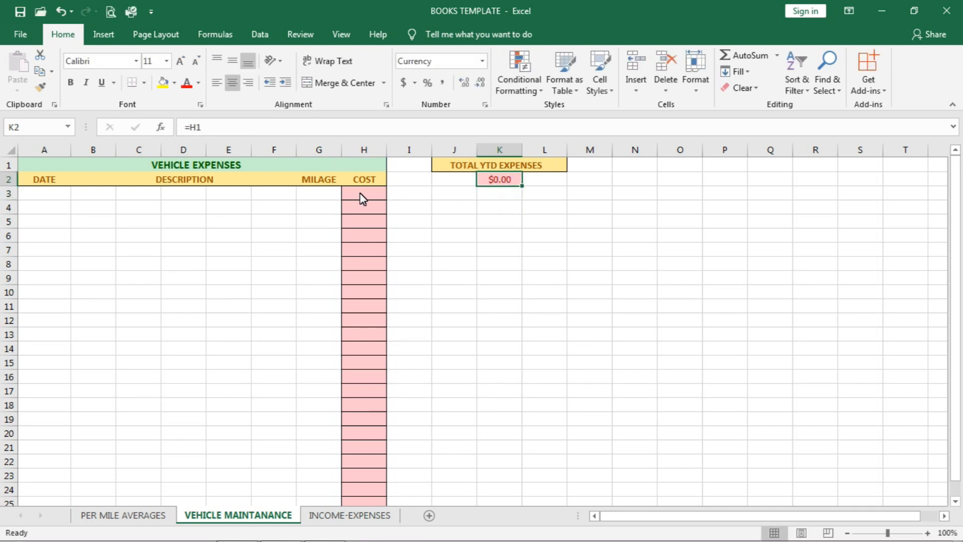
{"action": "left_click", "coordinate": [362, 167]}
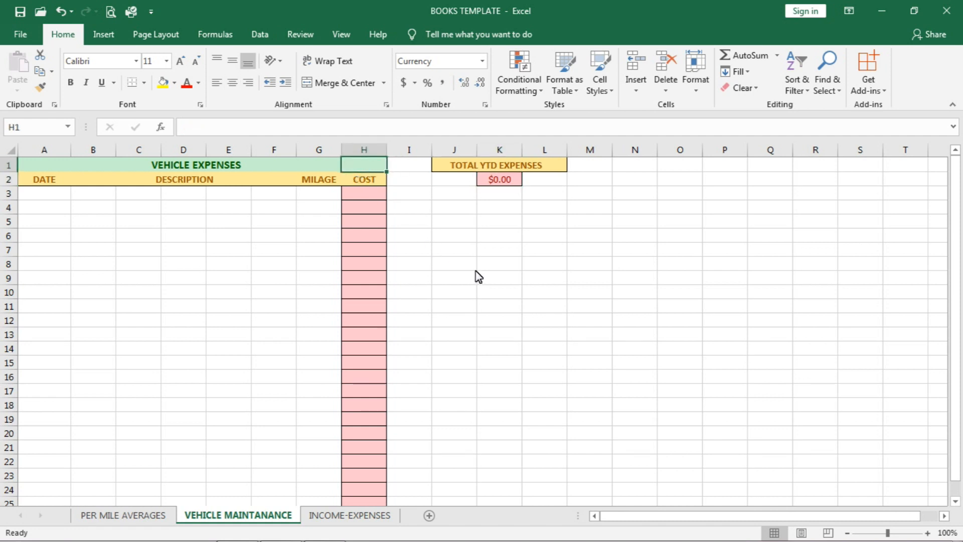
{"action": "key", "text": "ctrl+z"}
{"action": "key", "text": "ctrl+z"}
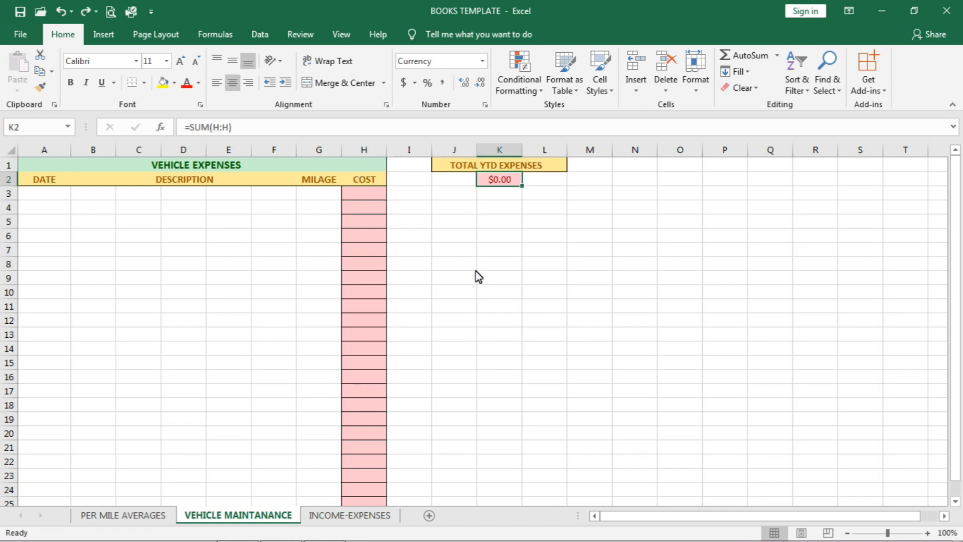
Step: Re-enter the TOTAL YTD EXPENSES formula in K2 with AutoSum as =SUM(H:H), covering the whole COST column
{"action": "left_click", "coordinate": [502, 183]}
{"action": "left_click", "coordinate": [504, 180]}
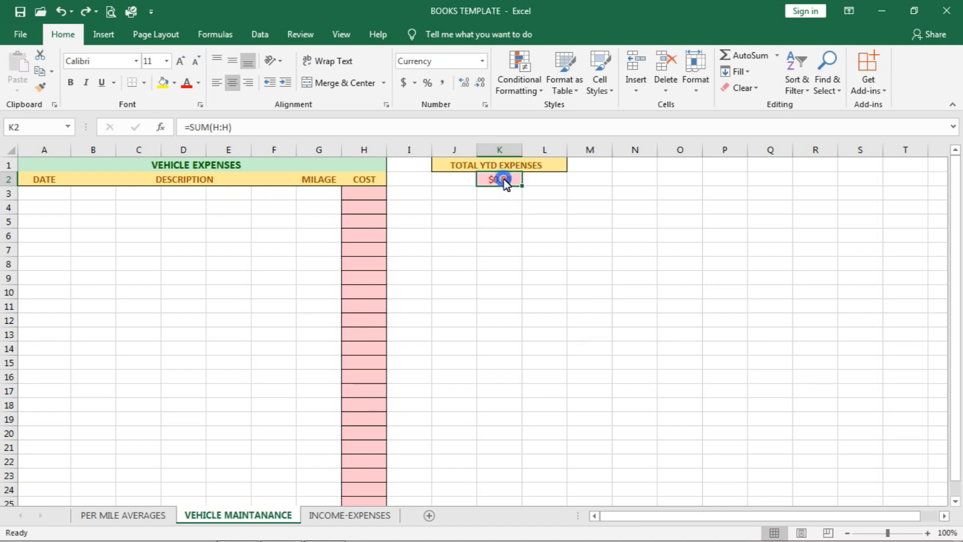
{"action": "left_click", "coordinate": [777, 55]}
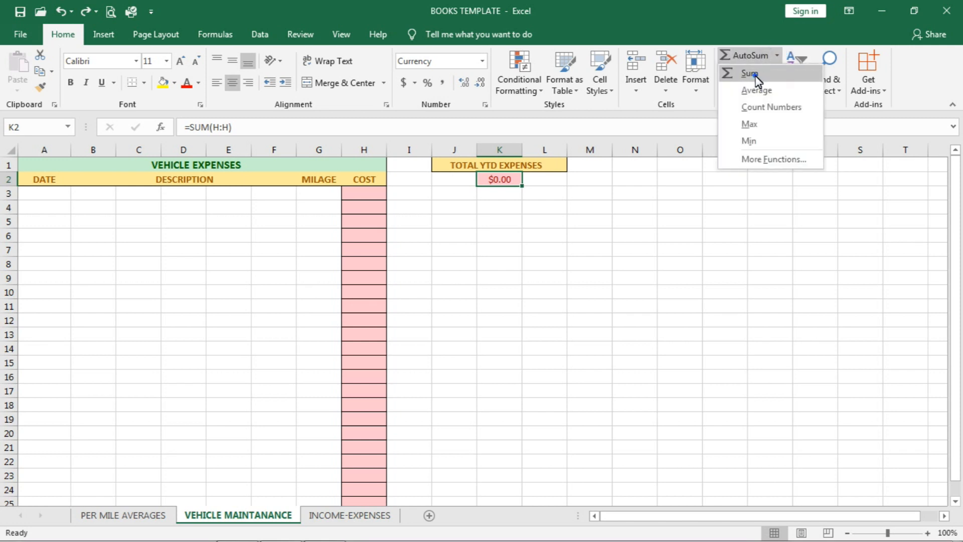
{"action": "left_click", "coordinate": [756, 75]}
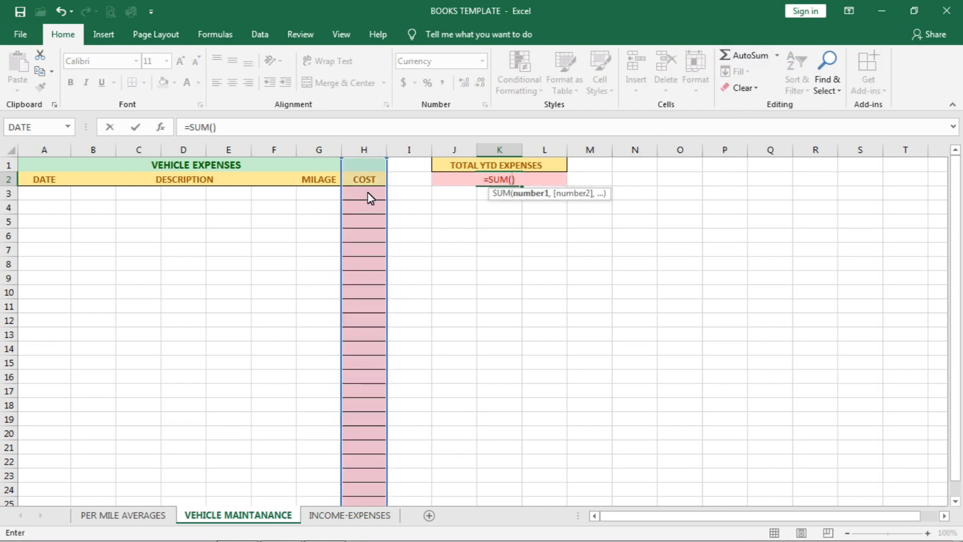
{"action": "left_click", "coordinate": [213, 127]}
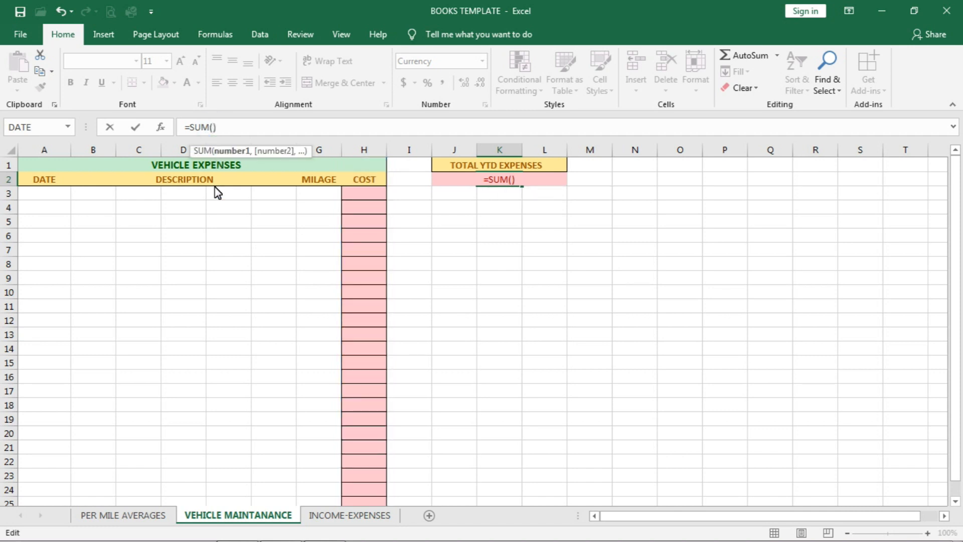
{"action": "type", "text": "H"}
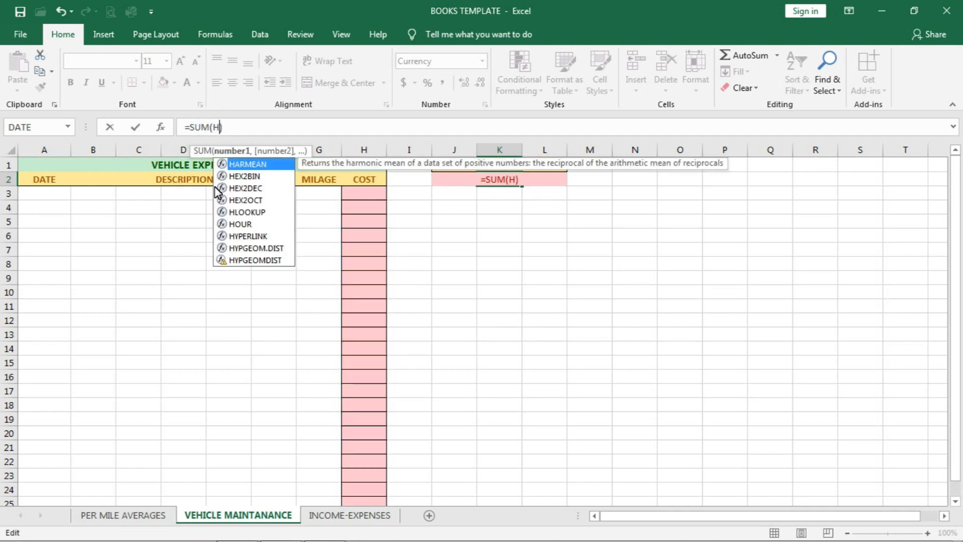
{"action": "type", "text": ":"}
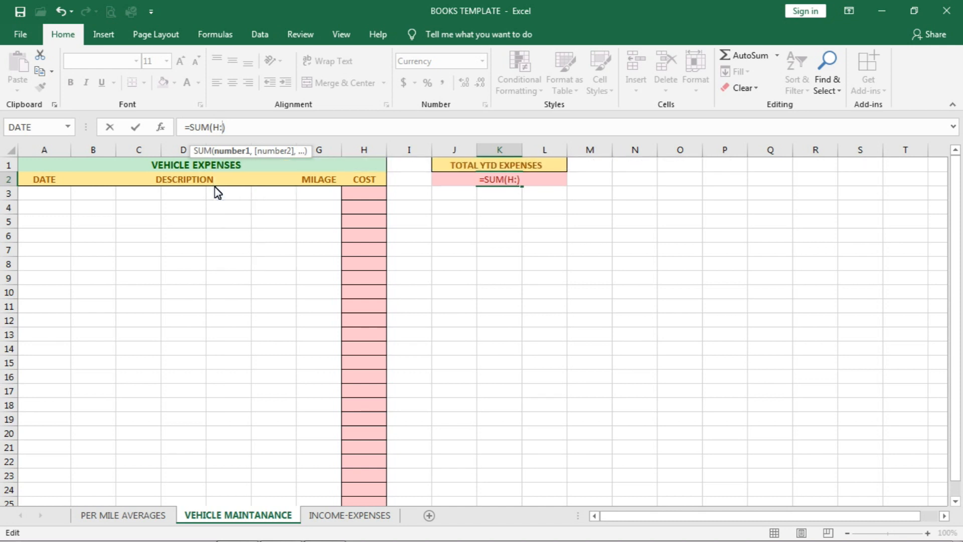
{"action": "type", "text": "H"}
{"action": "left_click", "coordinate": [211, 221]}
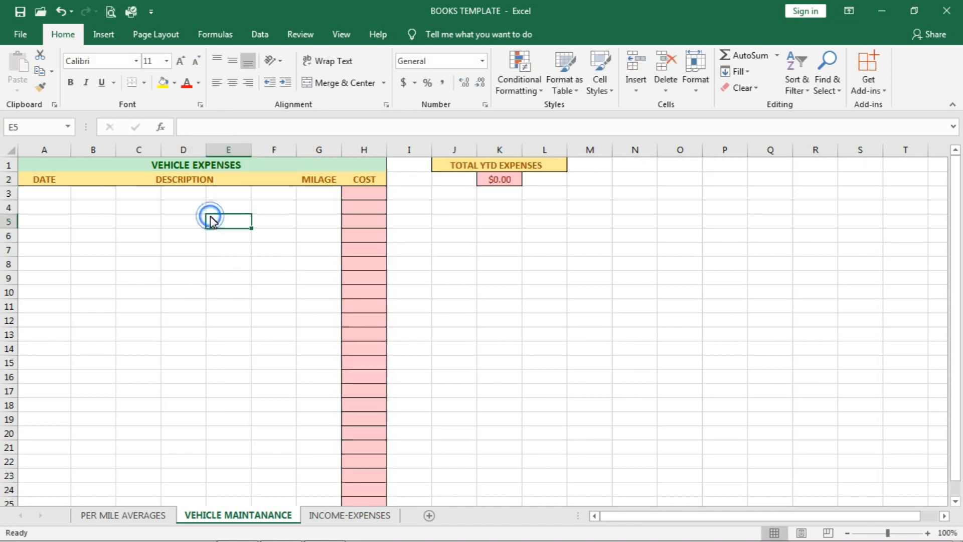
{"action": "left_click", "coordinate": [514, 184]}
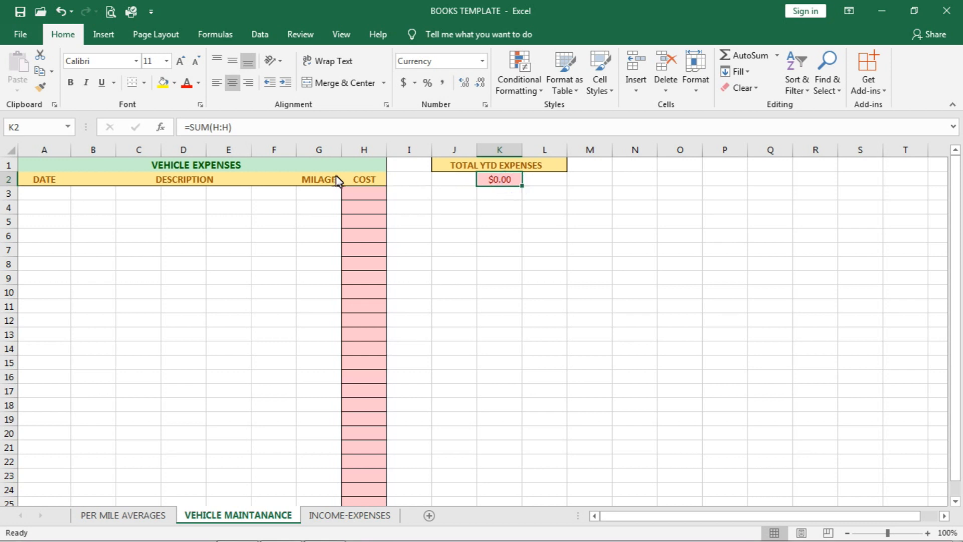
Step: Enter test costs of 33 in H4, H6 and H20 of the COST column to try out the TOTAL YTD EXPENSES formula
{"action": "left_click", "coordinate": [359, 208]}
{"action": "type", "text": "33"}
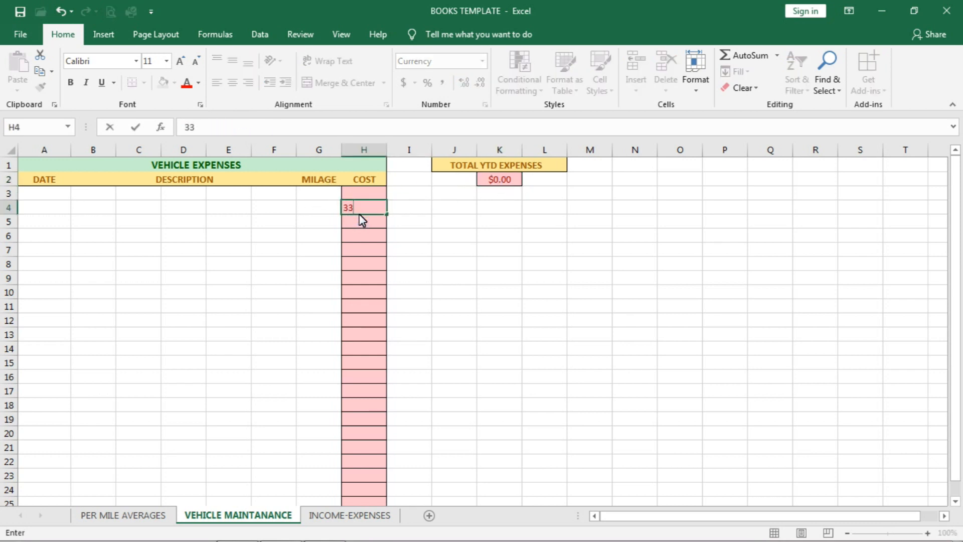
{"action": "left_click", "coordinate": [355, 240]}
{"action": "type", "text": "33"}
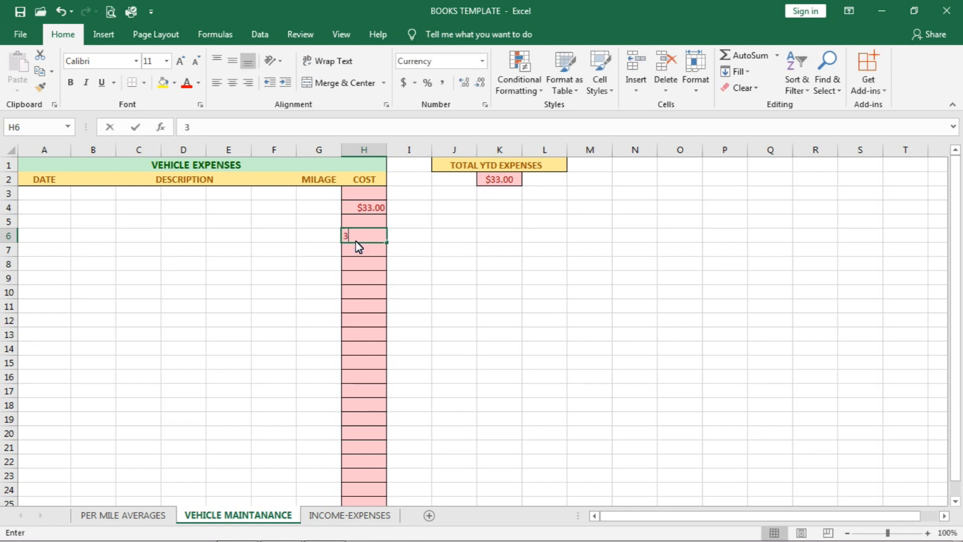
{"action": "left_click", "coordinate": [354, 263]}
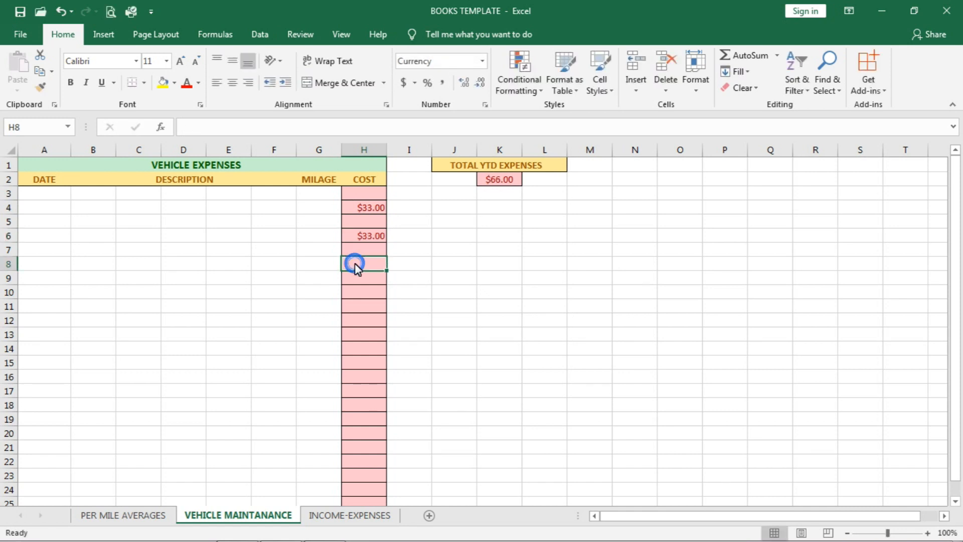
{"action": "left_click", "coordinate": [357, 435]}
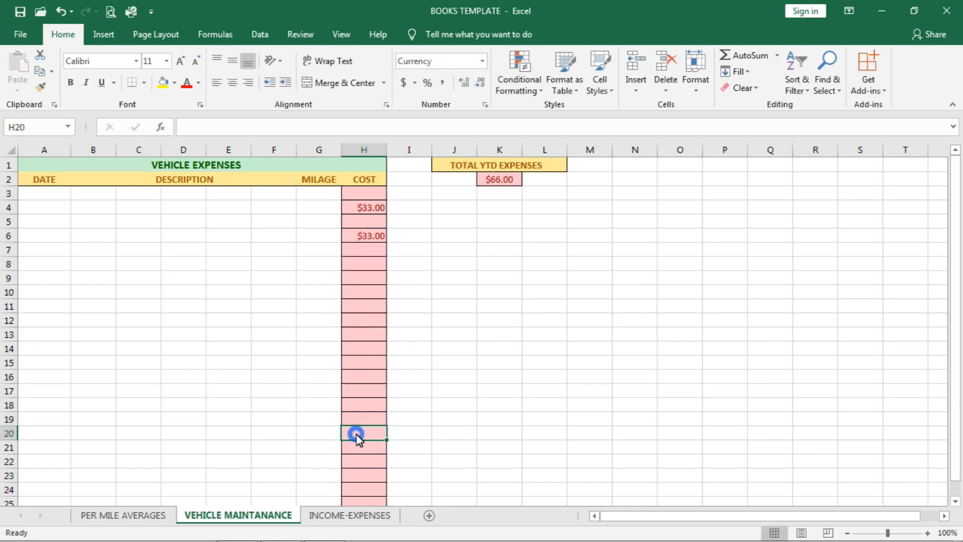
{"action": "type", "text": "33"}
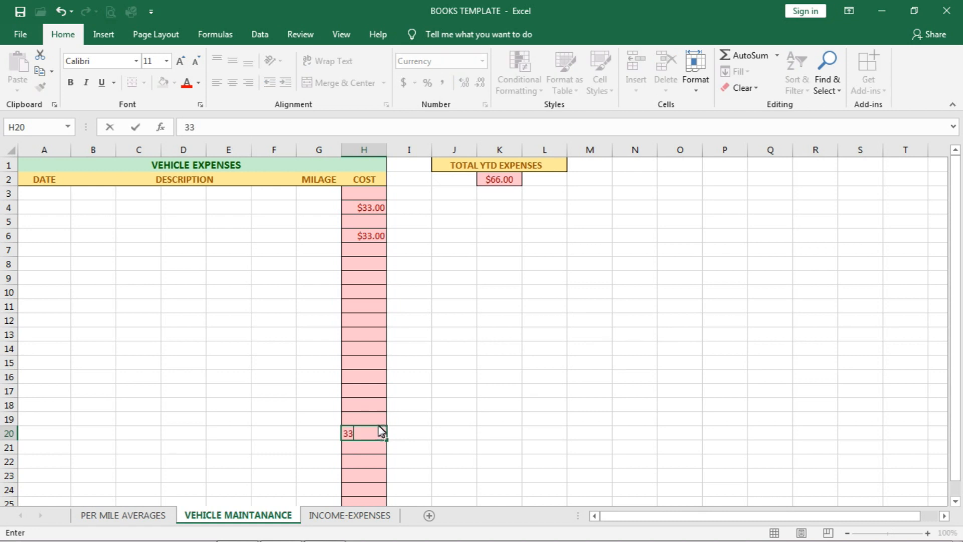
{"action": "left_click", "coordinate": [410, 432]}
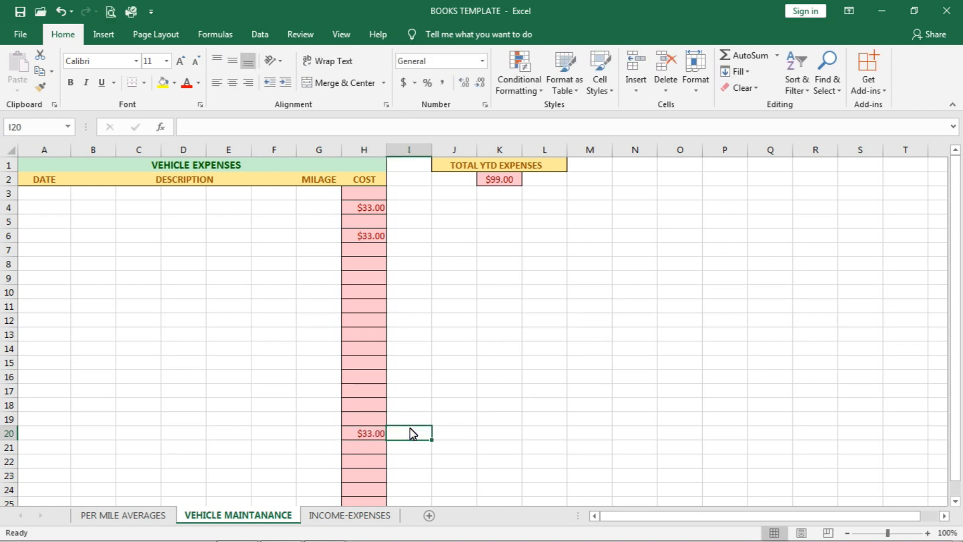
Step: Undo the three test costs and the re-entered K2 formula, and select the first COST cell, H3
{"action": "key", "text": "ctrl+z"}
{"action": "key", "text": "ctrl+z"}
{"action": "key", "text": "ctrl+z"}
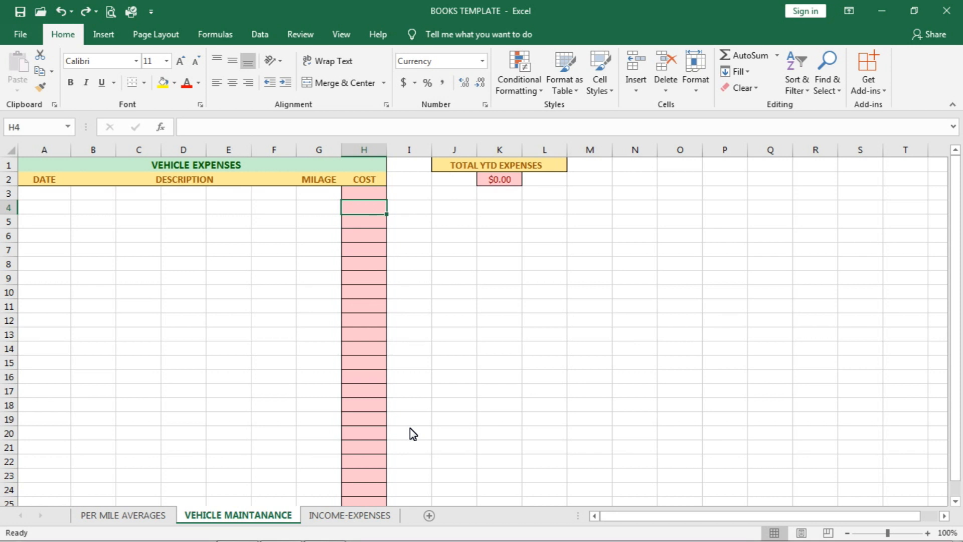
{"action": "key", "text": "ctrl+z"}
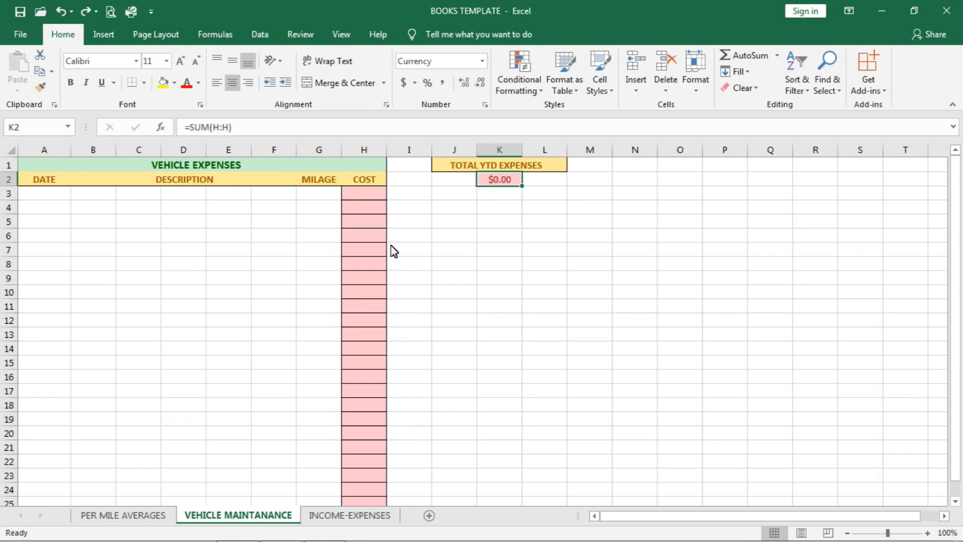
{"action": "left_click", "coordinate": [362, 194]}
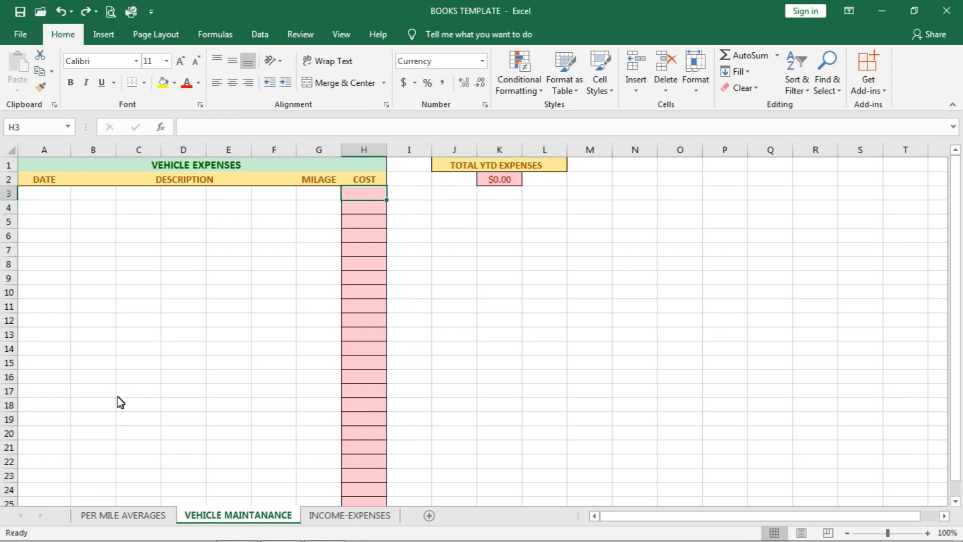
Step: Open the PER MILE AVERAGES sheet and review the headers DATE, PRO#, DH MILES, LD MILES and TOT PAY
{"action": "left_click", "coordinate": [130, 519]}
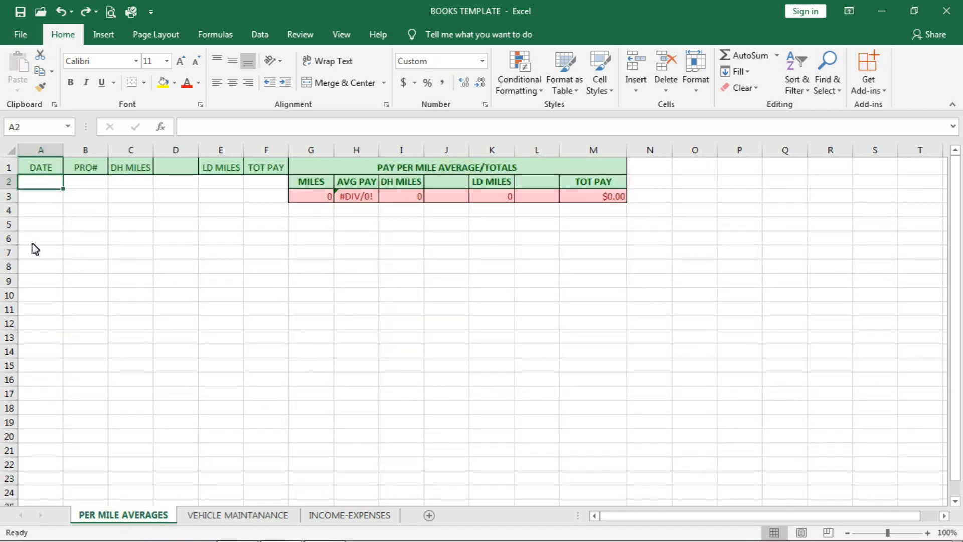
{"action": "left_click", "coordinate": [43, 167]}
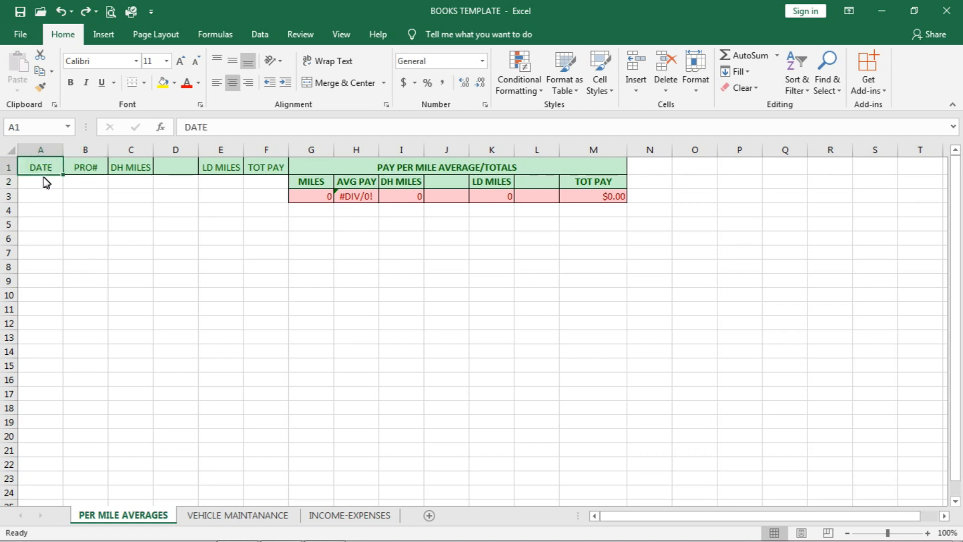
{"action": "left_click", "coordinate": [82, 171]}
{"action": "left_click", "coordinate": [132, 171]}
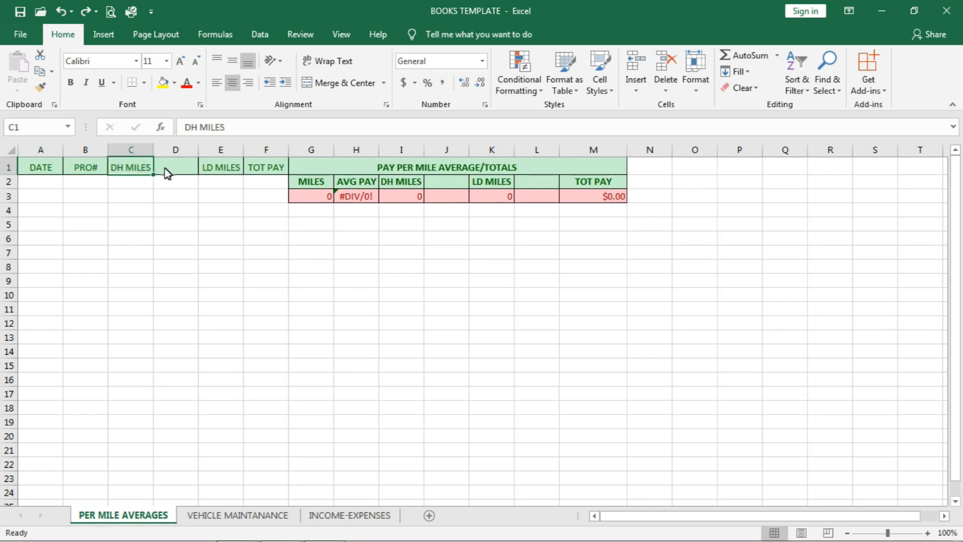
{"action": "left_click", "coordinate": [222, 170]}
{"action": "left_click", "coordinate": [262, 171]}
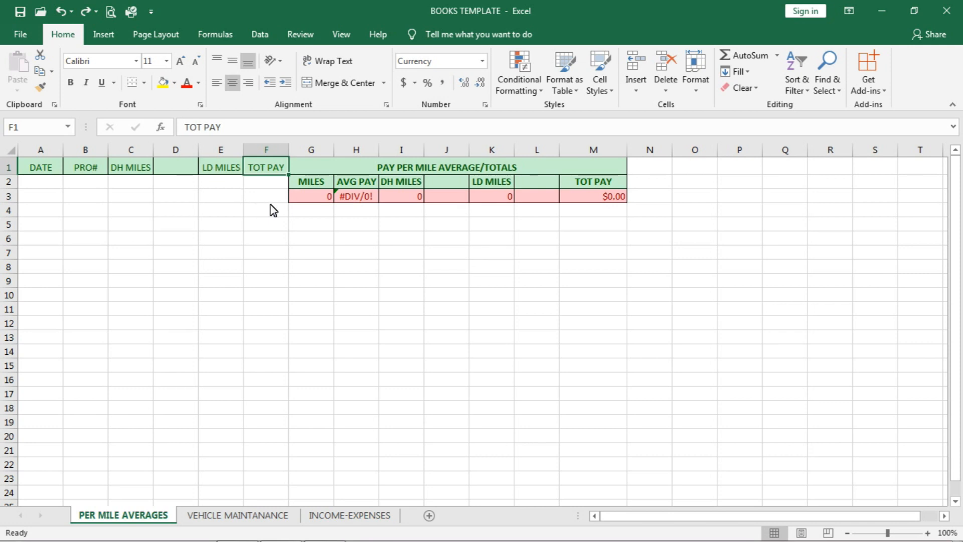
Step: Inspect the AVG PAY formula in H3 and the DH MILES total formula in I3
{"action": "left_click", "coordinate": [357, 196]}
{"action": "left_click", "coordinate": [357, 238]}
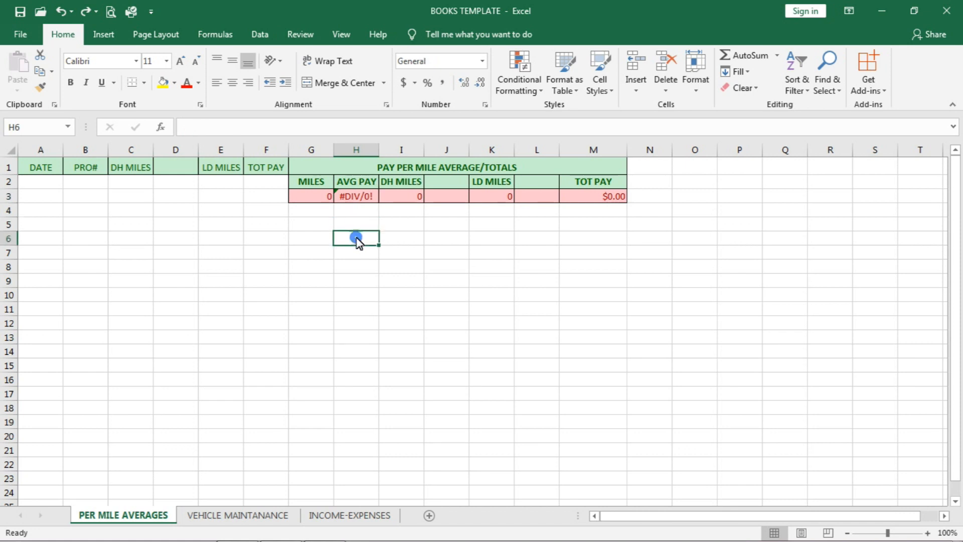
{"action": "left_click", "coordinate": [360, 200]}
{"action": "left_click", "coordinate": [353, 280]}
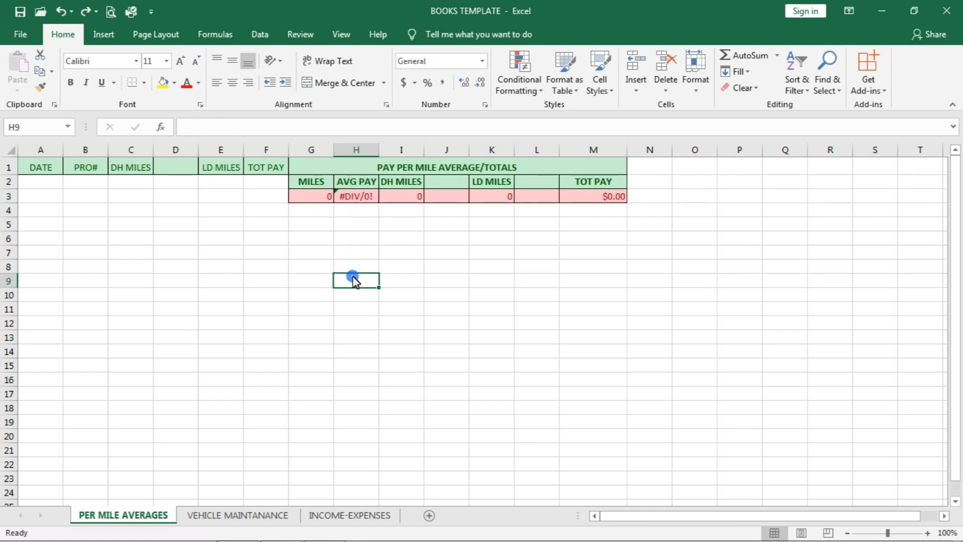
{"action": "left_click", "coordinate": [359, 201]}
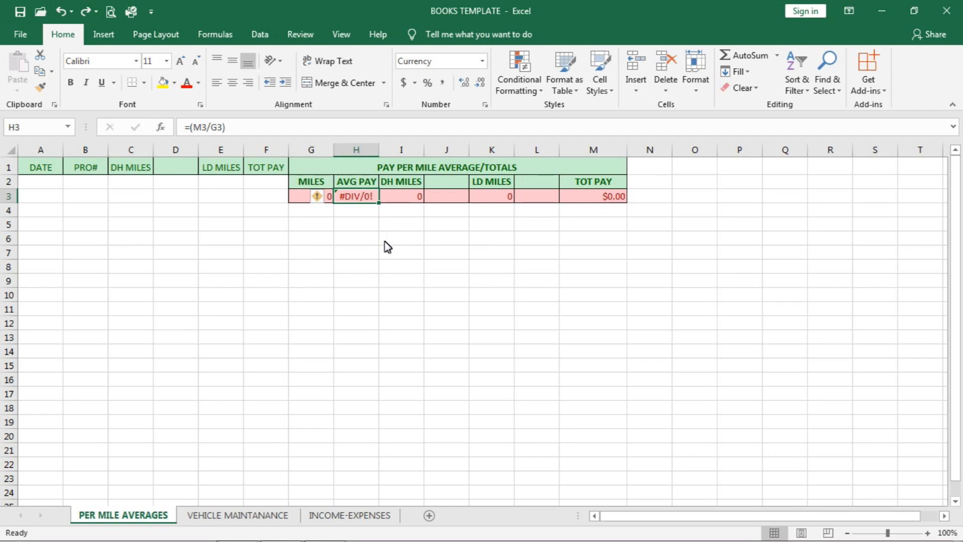
{"action": "left_click", "coordinate": [413, 202]}
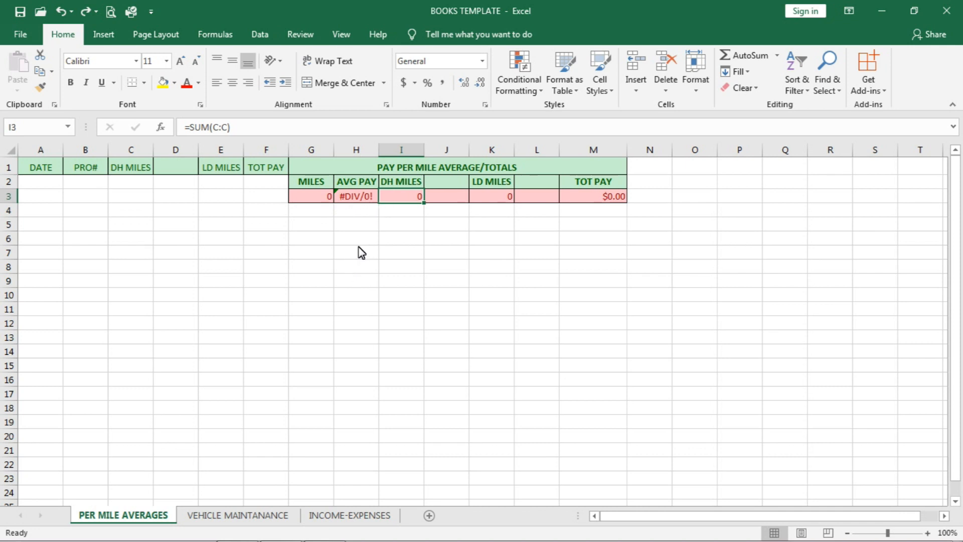
Step: View the error-checking options for the AVG PAY cell H3, dismiss them without choosing one, and reselect the cell
{"action": "left_click", "coordinate": [357, 198]}
{"action": "mouse_move", "coordinate": [330, 202]}
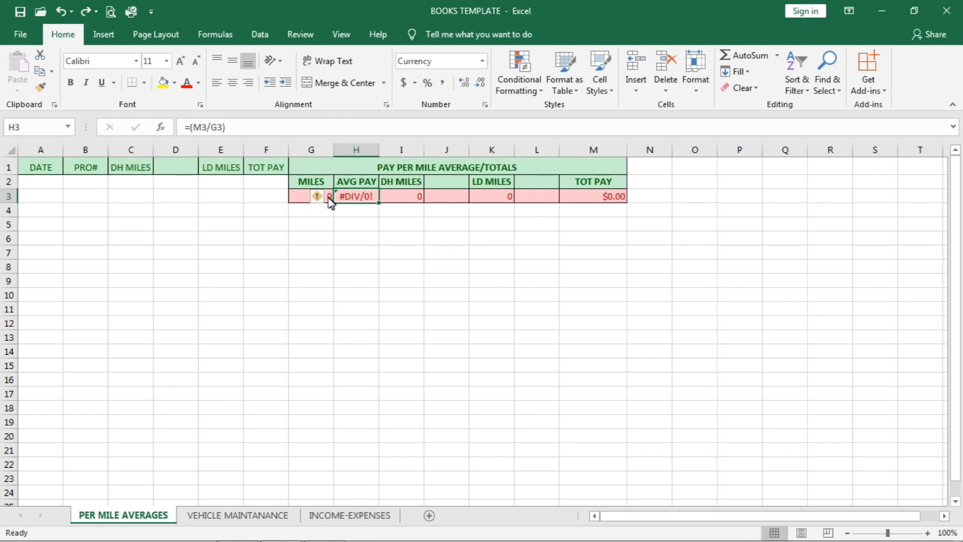
{"action": "left_click", "coordinate": [329, 197]}
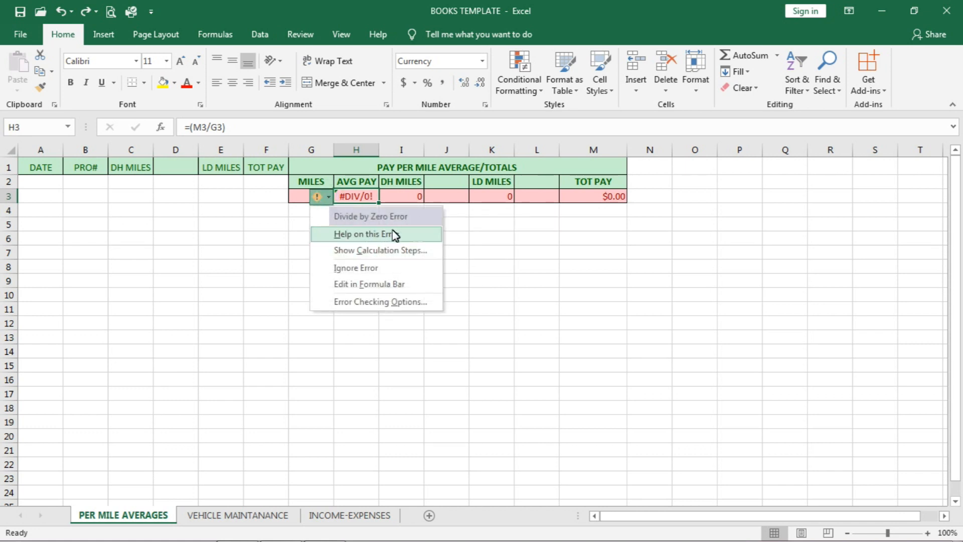
{"action": "left_click", "coordinate": [231, 327]}
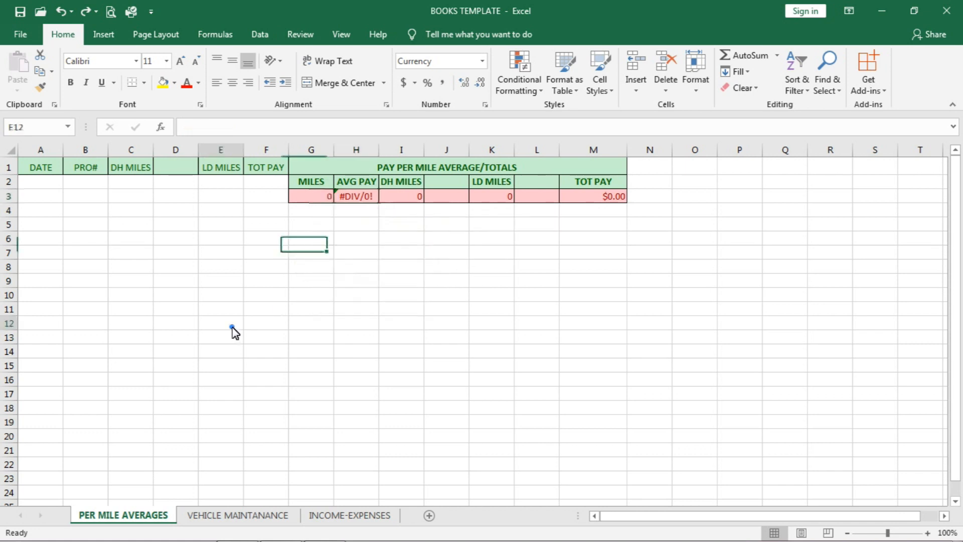
{"action": "left_click", "coordinate": [355, 199]}
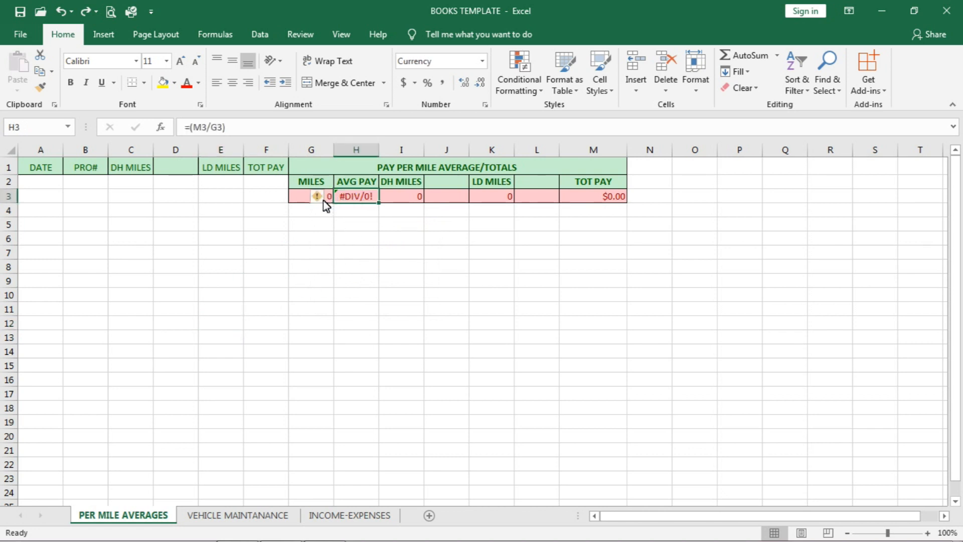
Step: Ignore the divide-by-zero error flagged on the AVG PAY cell H3 and reselect the cell
{"action": "left_click", "coordinate": [330, 198]}
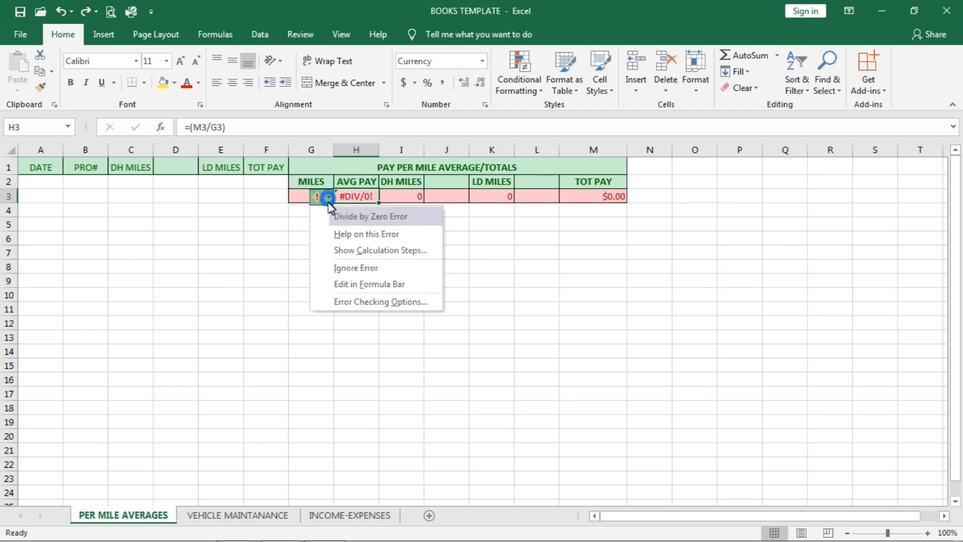
{"action": "left_click", "coordinate": [341, 269]}
{"action": "left_click", "coordinate": [313, 240]}
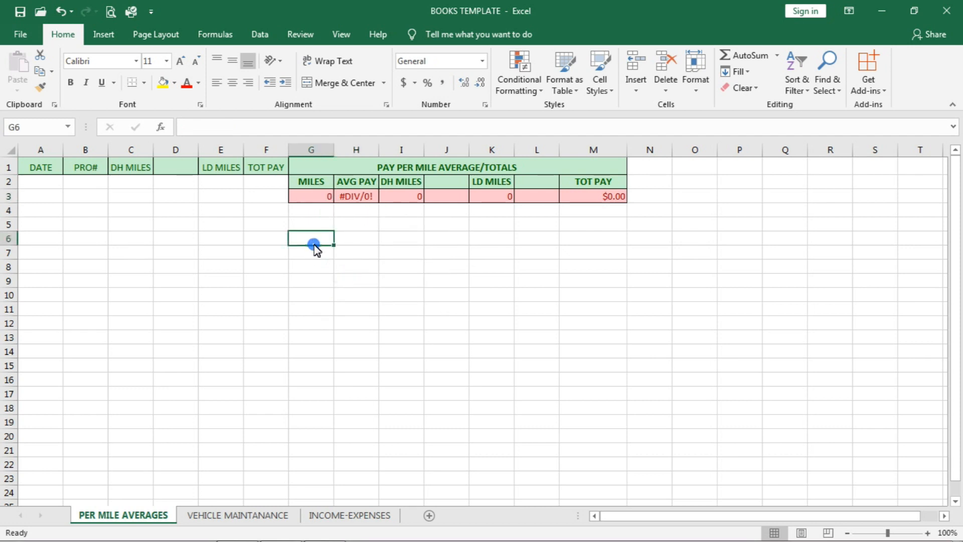
{"action": "left_click", "coordinate": [353, 198]}
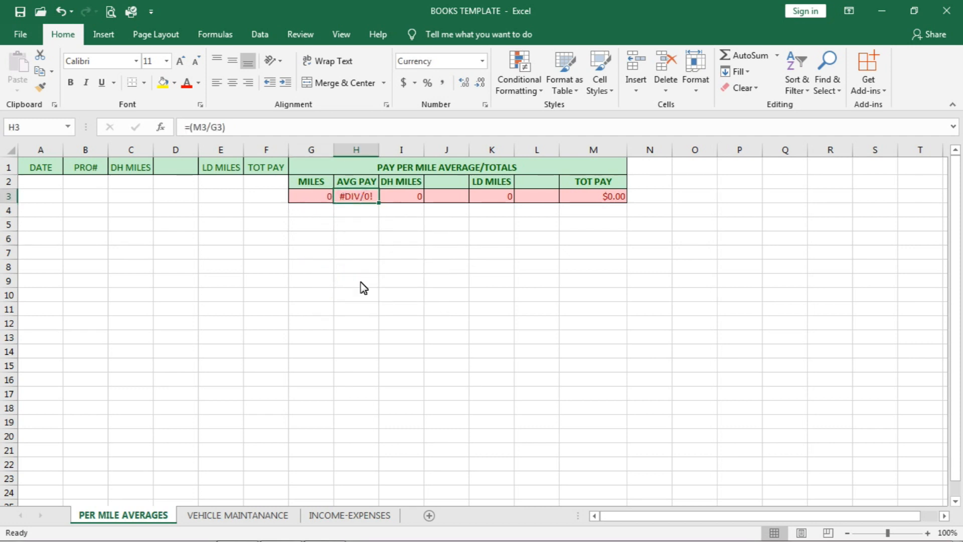
Step: Inspect the MILES formula in G3 together with the DH MILES total in I3 and the LD MILES total in K3
{"action": "left_click", "coordinate": [318, 197]}
{"action": "left_click", "coordinate": [370, 206]}
{"action": "left_click", "coordinate": [315, 199]}
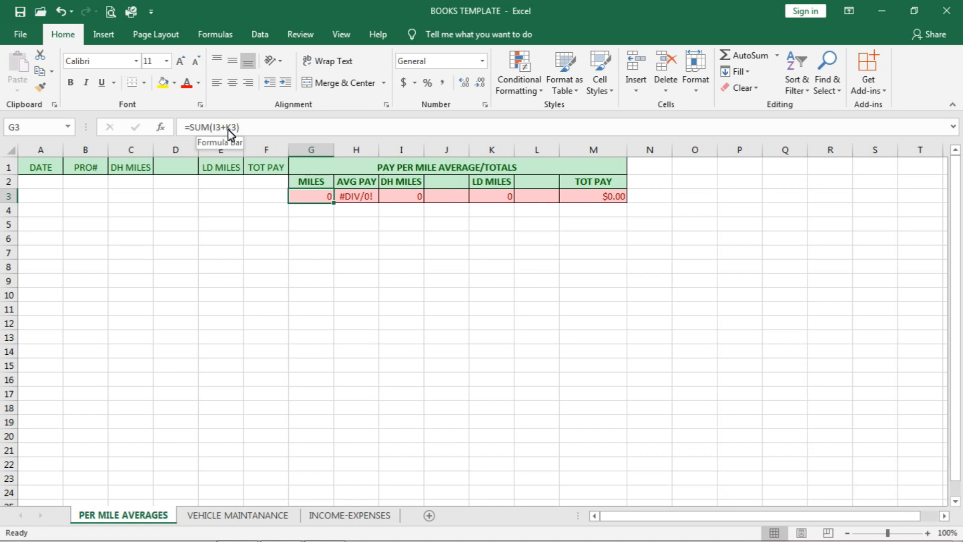
{"action": "left_click", "coordinate": [405, 199]}
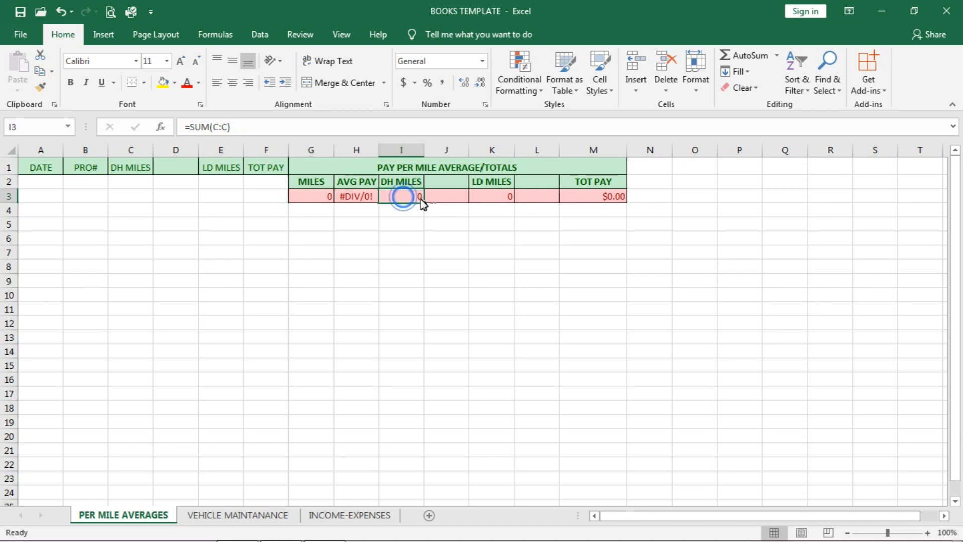
{"action": "left_click", "coordinate": [495, 198]}
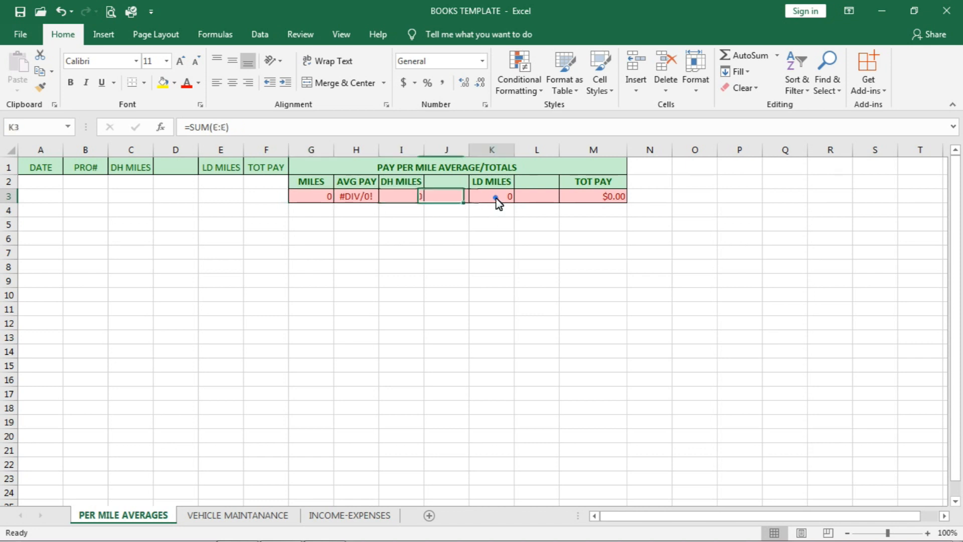
{"action": "left_click", "coordinate": [312, 200]}
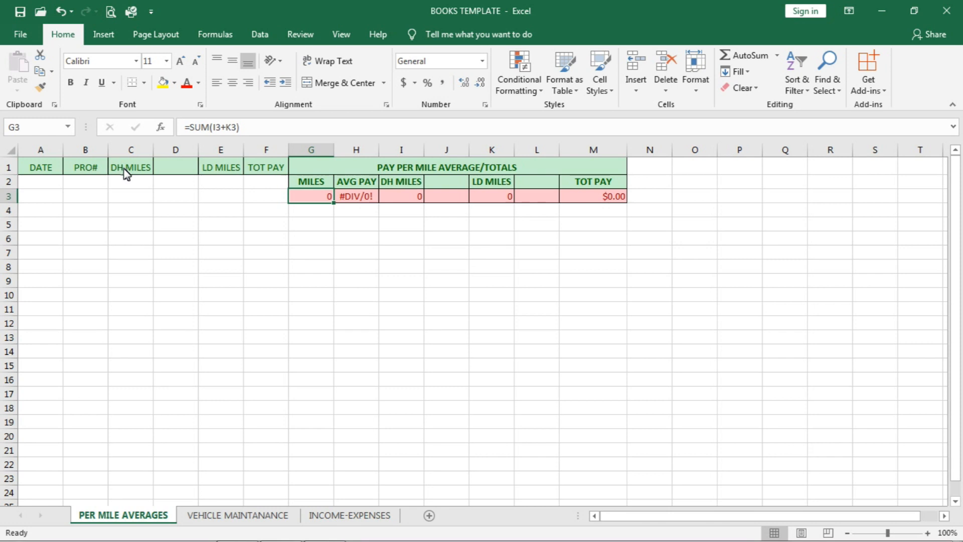
Step: Compare the column-sum formulas in I3 and K3 and trace them back to the MILES total in G3
{"action": "left_click", "coordinate": [414, 197]}
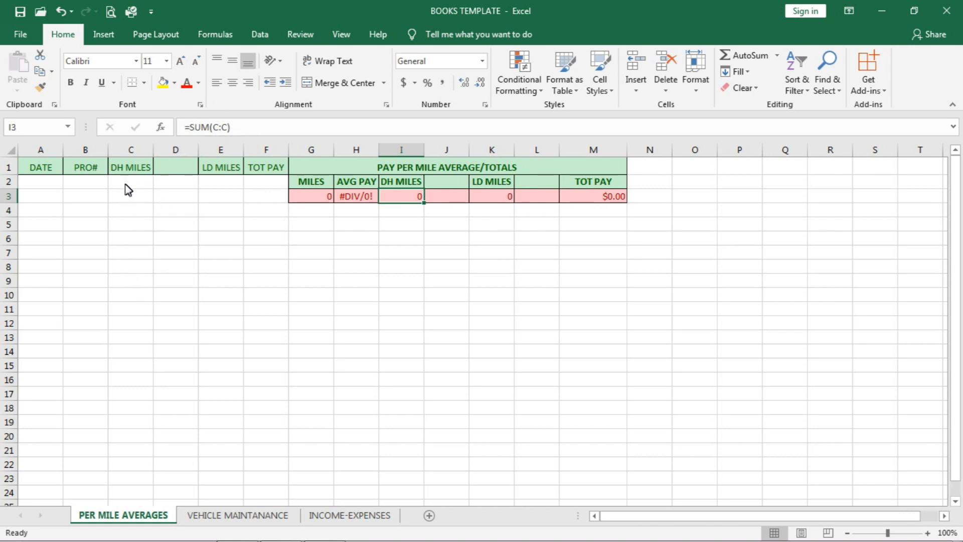
{"action": "left_click", "coordinate": [491, 197]}
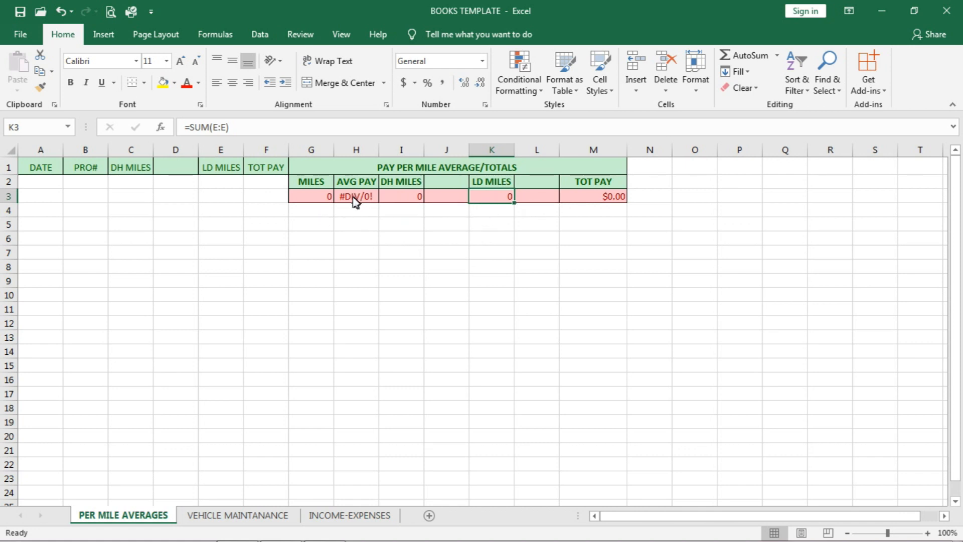
{"action": "left_click", "coordinate": [406, 200]}
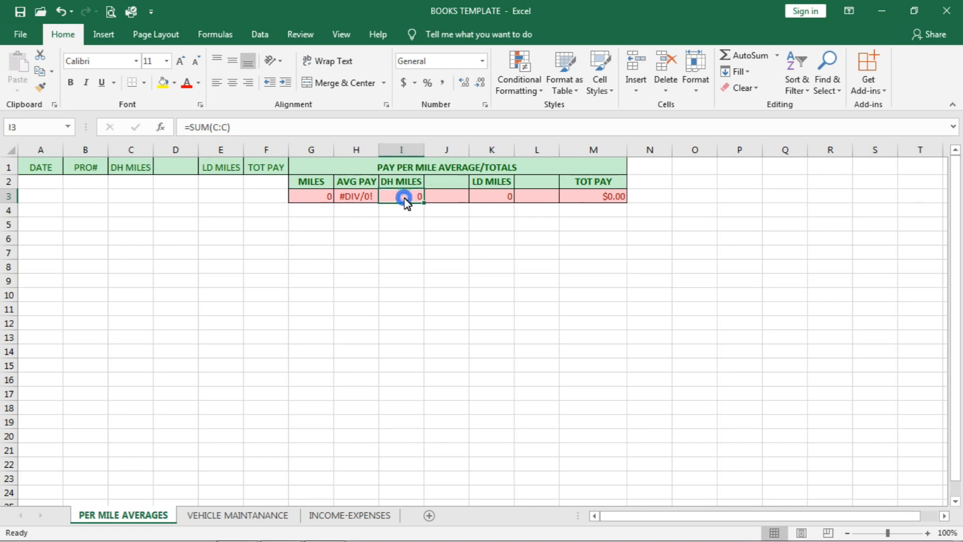
{"action": "left_click", "coordinate": [490, 201]}
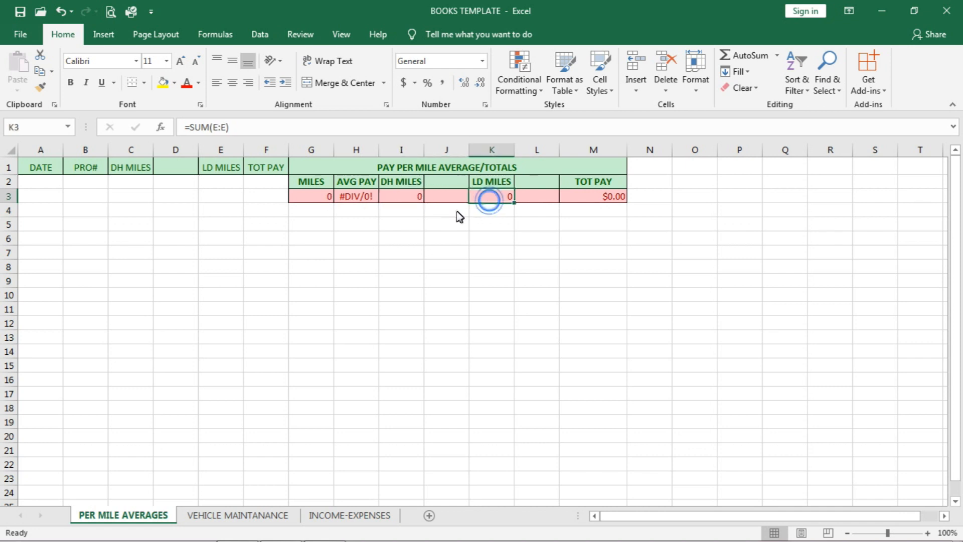
{"action": "left_click", "coordinate": [404, 201]}
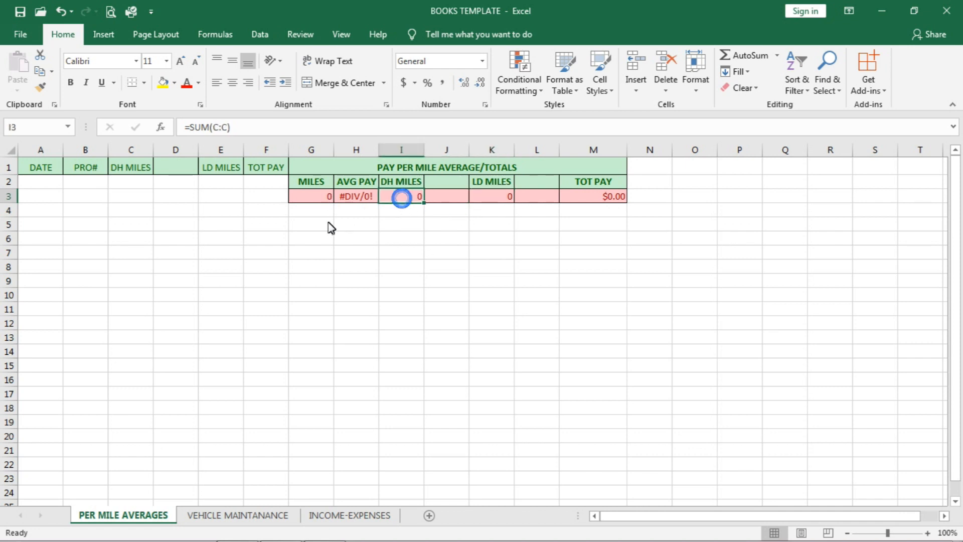
{"action": "left_click", "coordinate": [313, 200]}
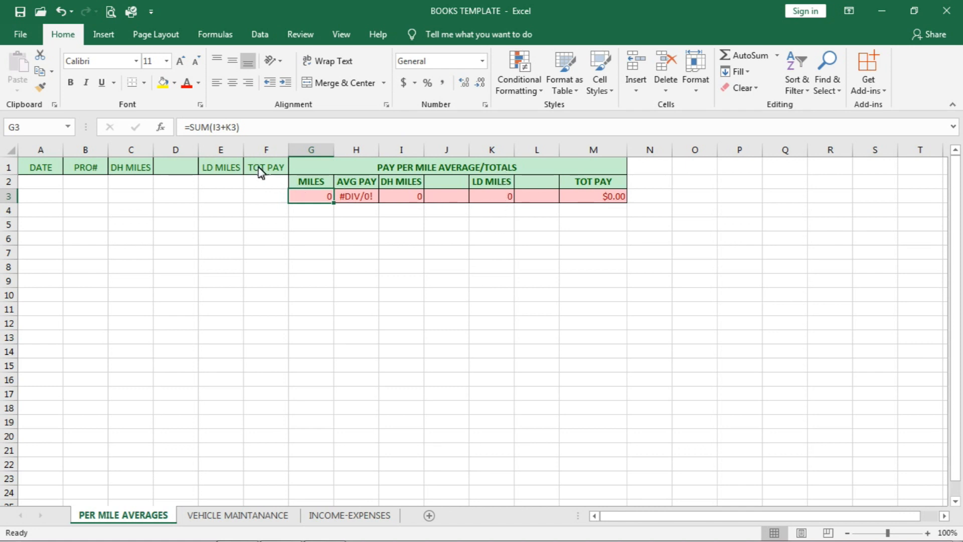
Step: Review the TOT PAY formula in M3 and trace how AVG PAY in H3 divides it by MILES in G3
{"action": "left_click", "coordinate": [607, 201]}
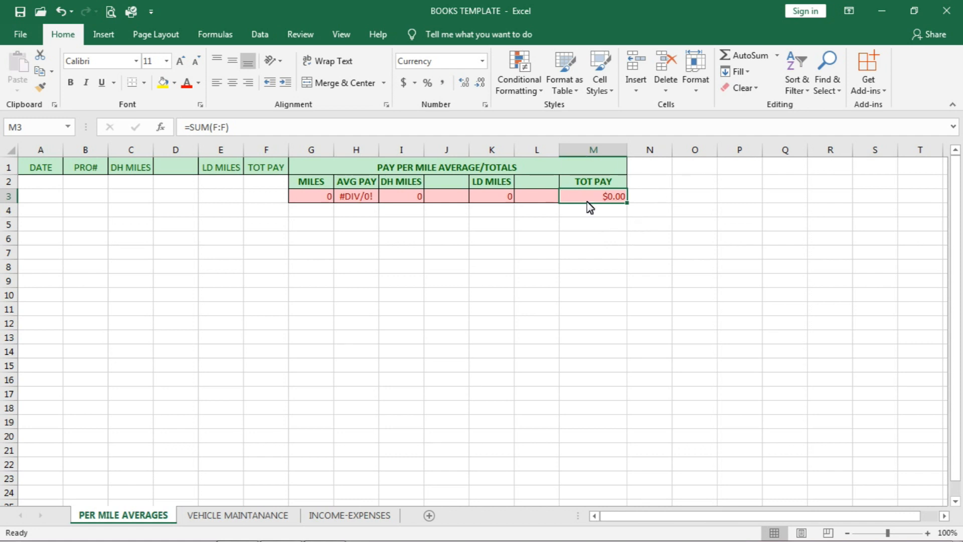
{"action": "left_click", "coordinate": [358, 197]}
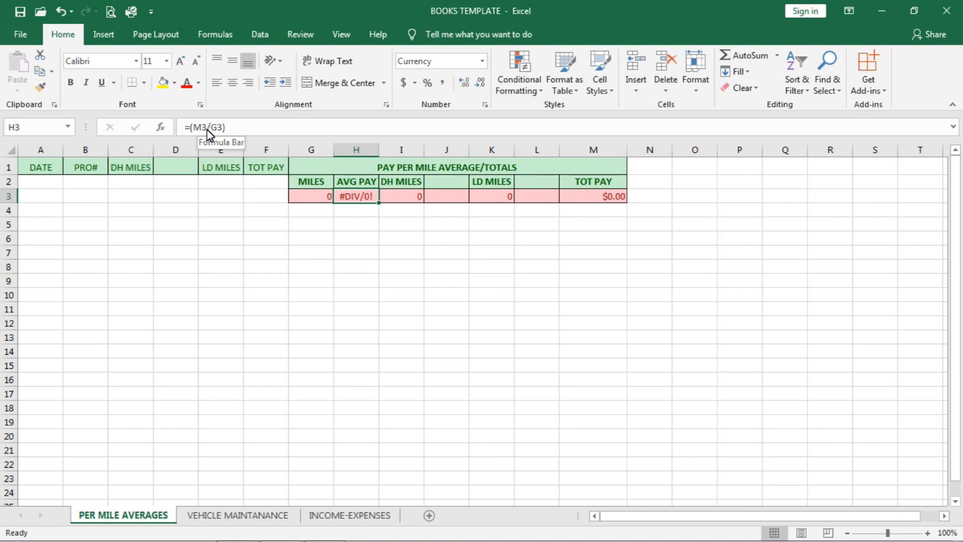
{"action": "left_click", "coordinate": [595, 197]}
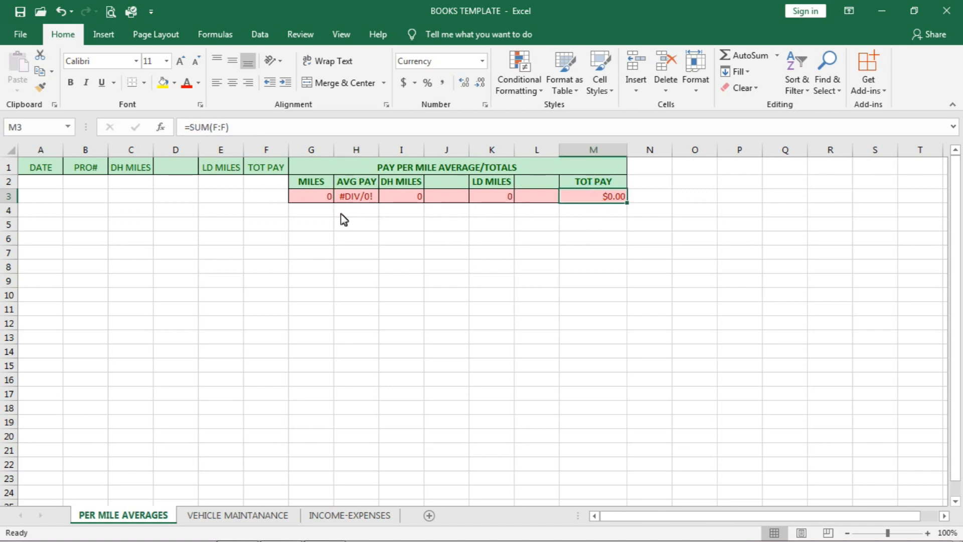
{"action": "left_click", "coordinate": [317, 200]}
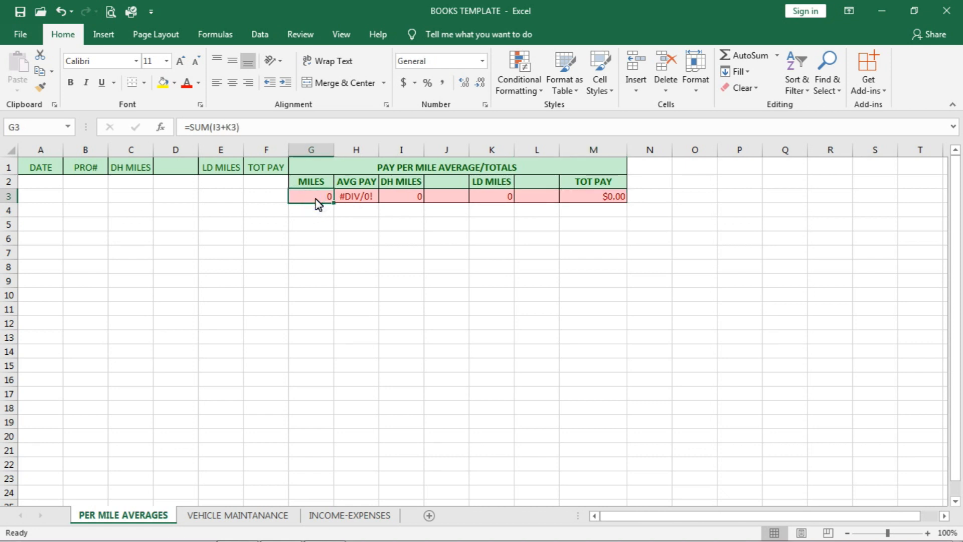
{"action": "left_click", "coordinate": [364, 200]}
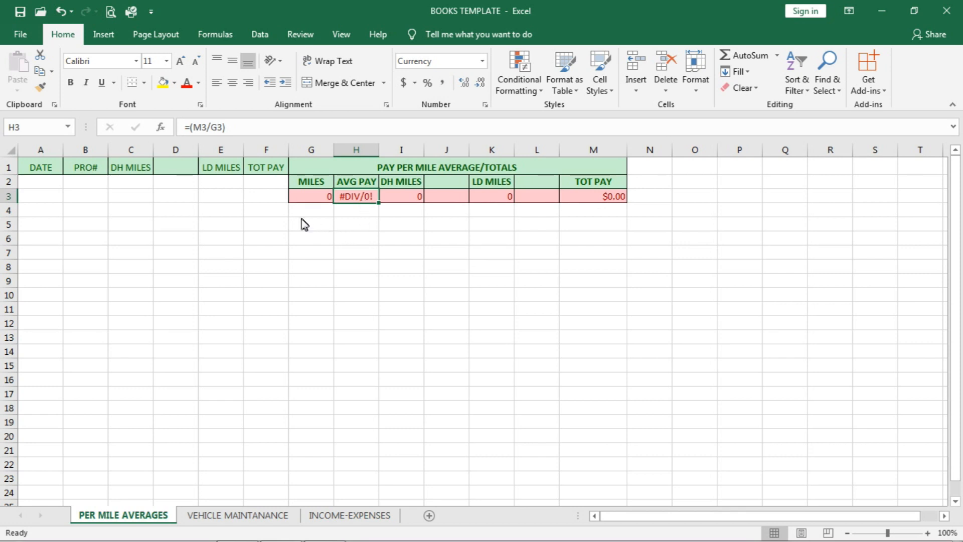
Step: Select the MILES cell G3 and highlight its entire formula, =SUM(I3+K3)
{"action": "left_click", "coordinate": [183, 209]}
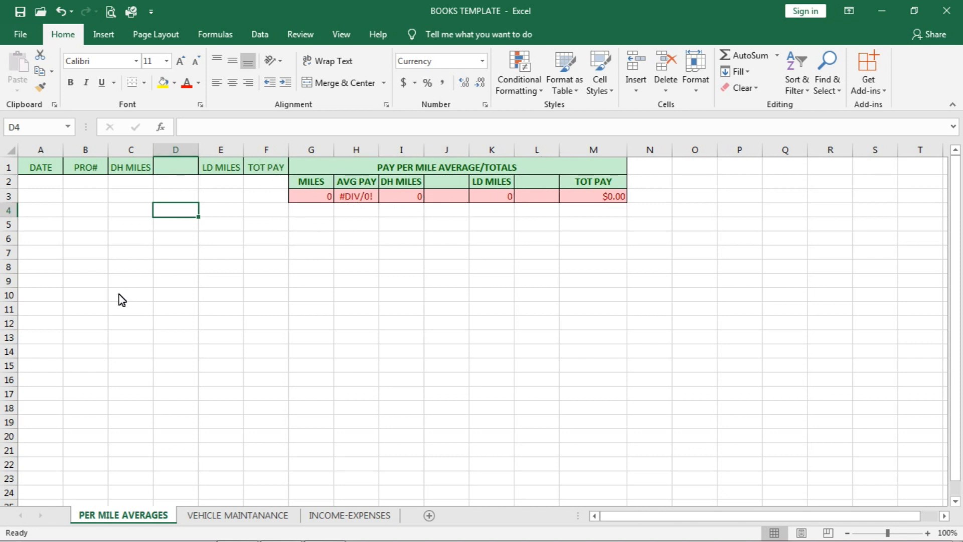
{"action": "left_click", "coordinate": [319, 204]}
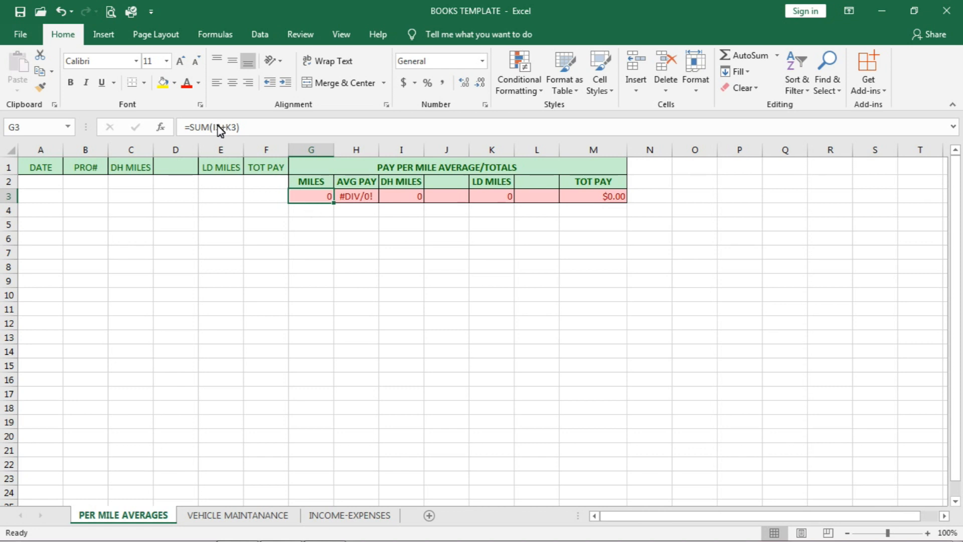
{"action": "left_click", "coordinate": [182, 126]}
{"action": "left_click_drag", "start_coordinate": [184, 127], "coordinate": [261, 145]}
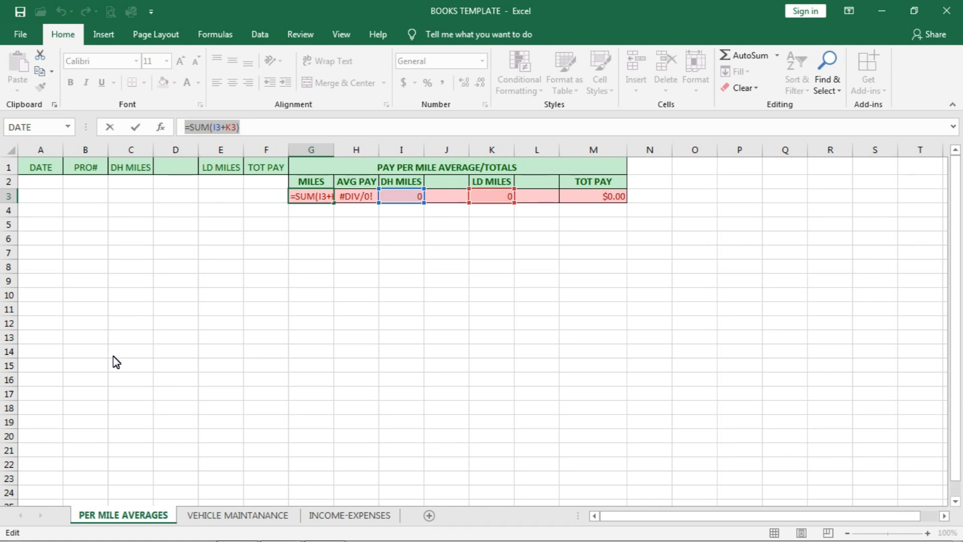
{"action": "left_click", "coordinate": [259, 522]}
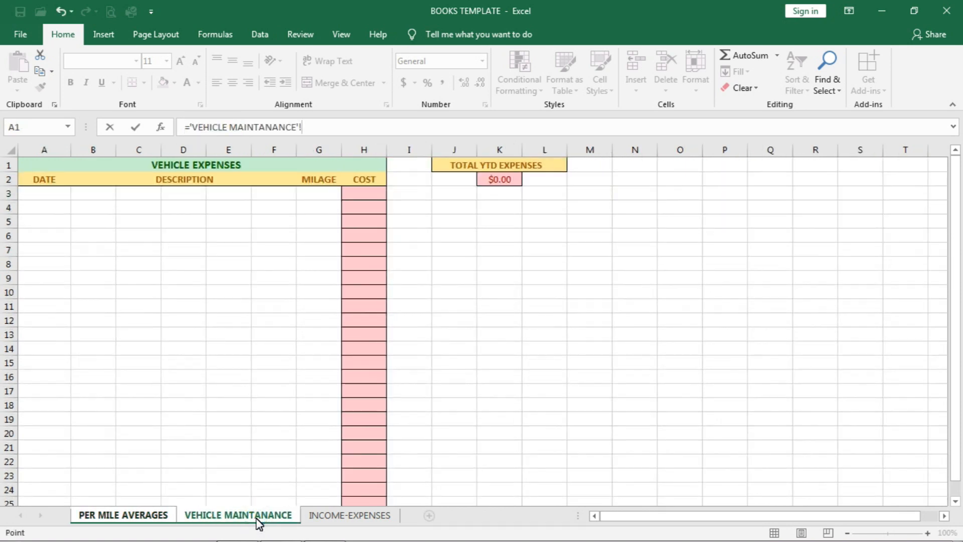
{"action": "left_click", "coordinate": [353, 520]}
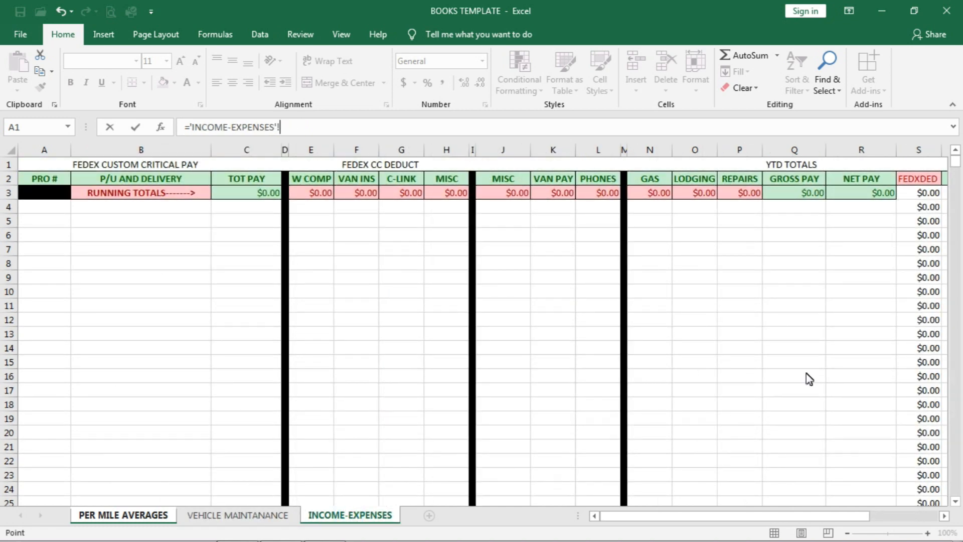
{"action": "key", "text": "Escape"}
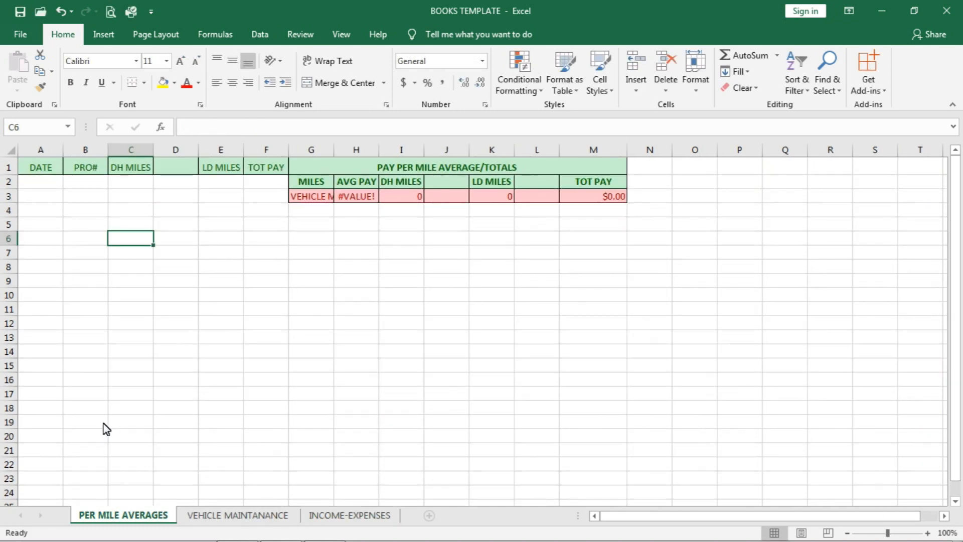
Step: View the VEHICLE MAINTANANCE sheet, return to the INCOME-EXPENSES sheet and select the first PRO # entry cell, A4
{"action": "left_click", "coordinate": [225, 516]}
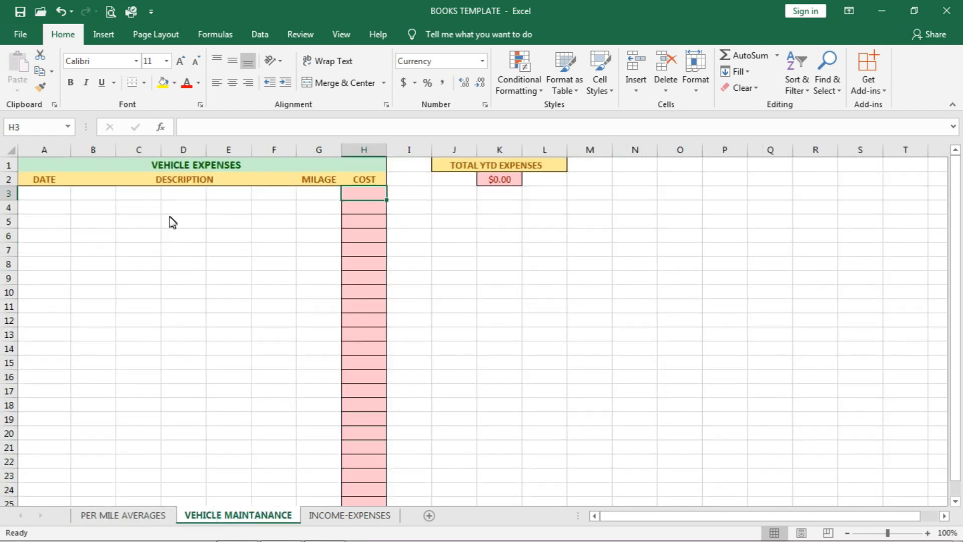
{"action": "left_click", "coordinate": [349, 517]}
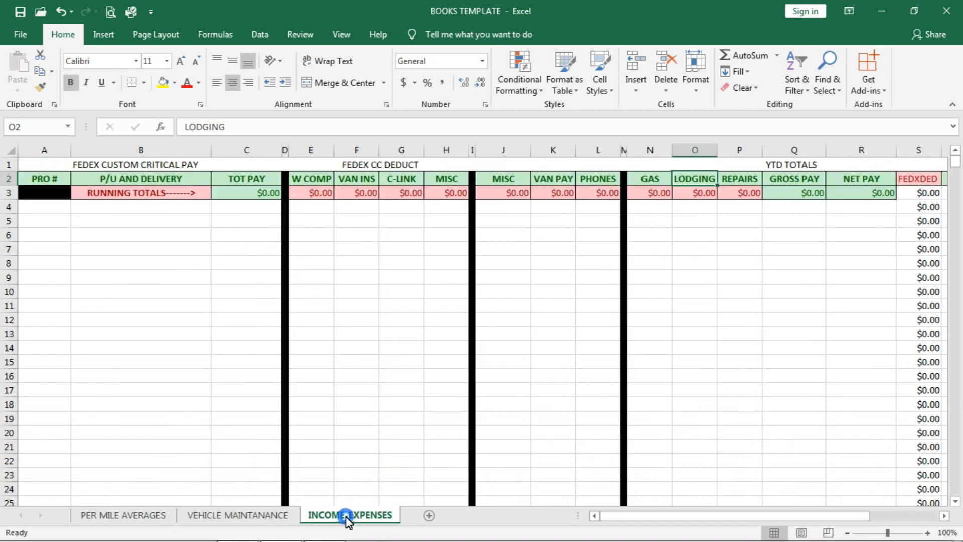
{"action": "left_click", "coordinate": [48, 216]}
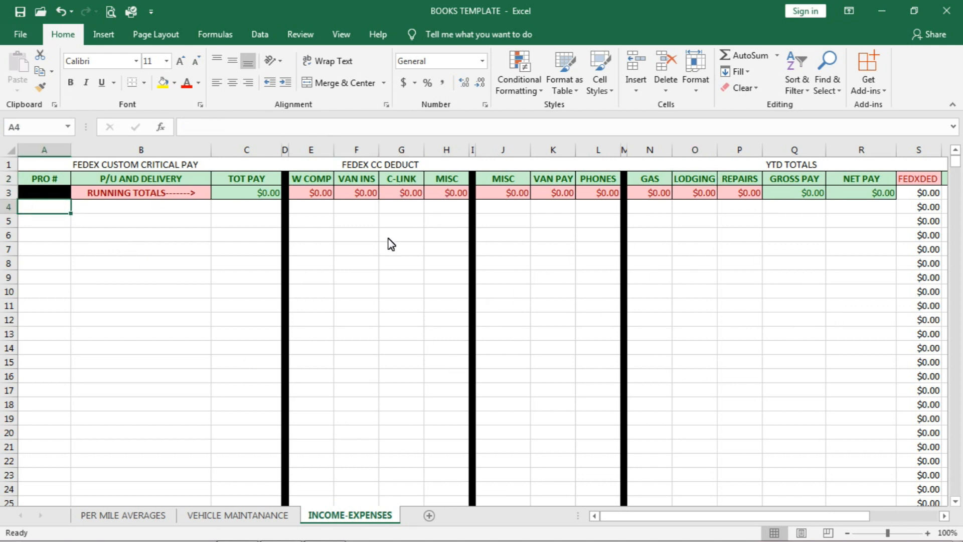
Step: Close the BOOKS TEMPLATE workbook without saving the changes
{"action": "left_click", "coordinate": [948, 15]}
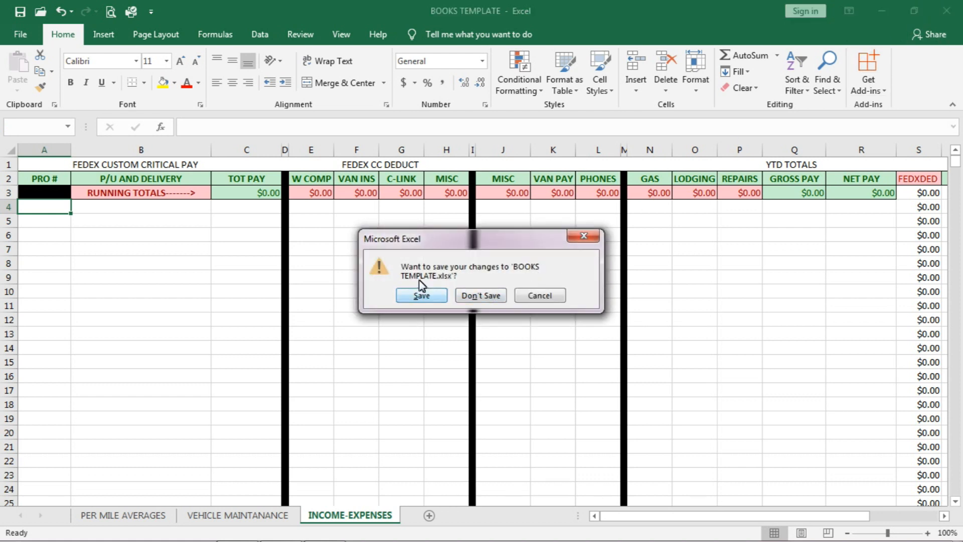
{"action": "left_click", "coordinate": [482, 296]}
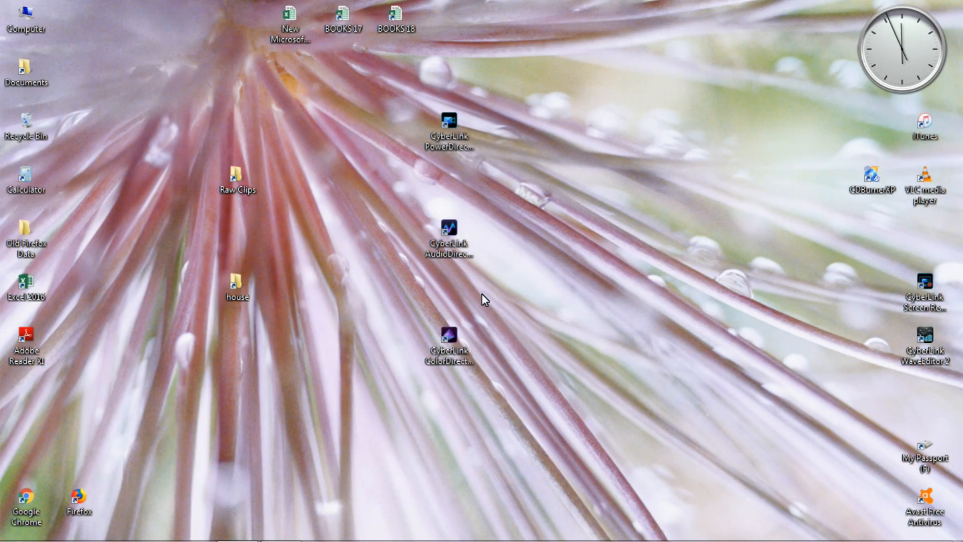
{"action": "mouse_move", "coordinate": [168, 527]}
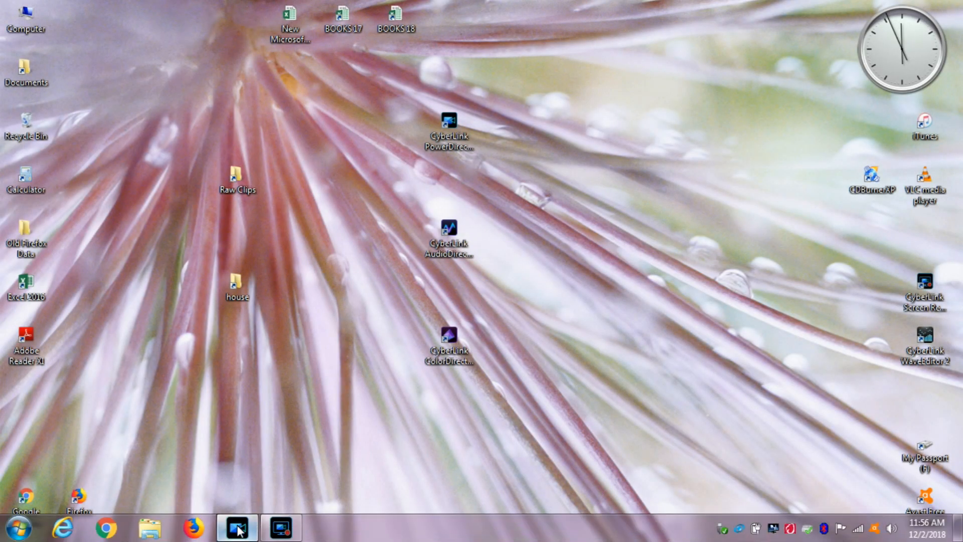
{"action": "mouse_move", "coordinate": [283, 535]}
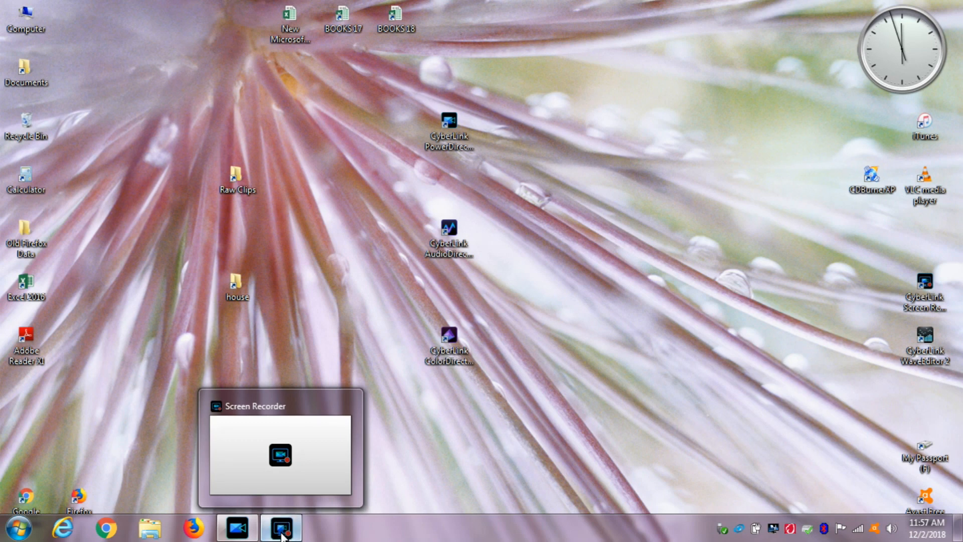
{"action": "left_click", "coordinate": [282, 532]}
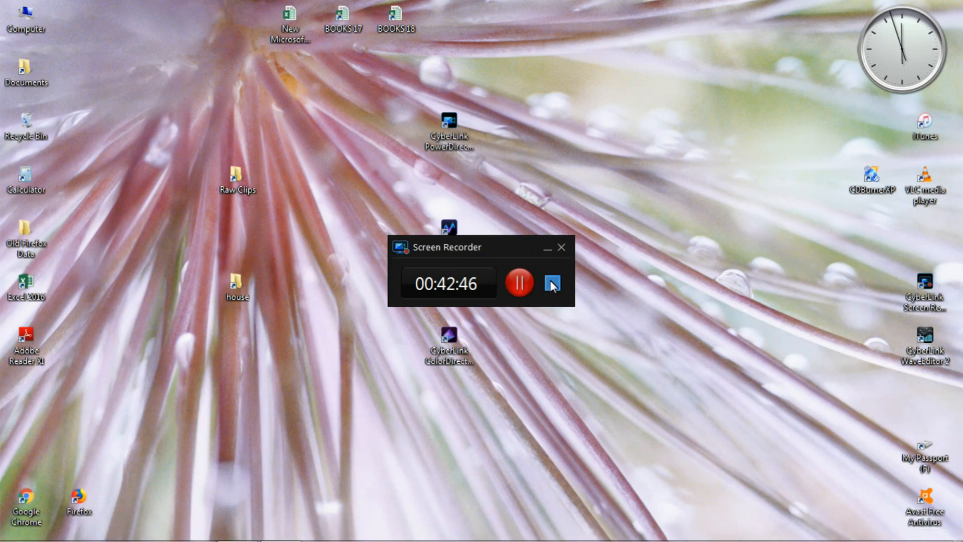